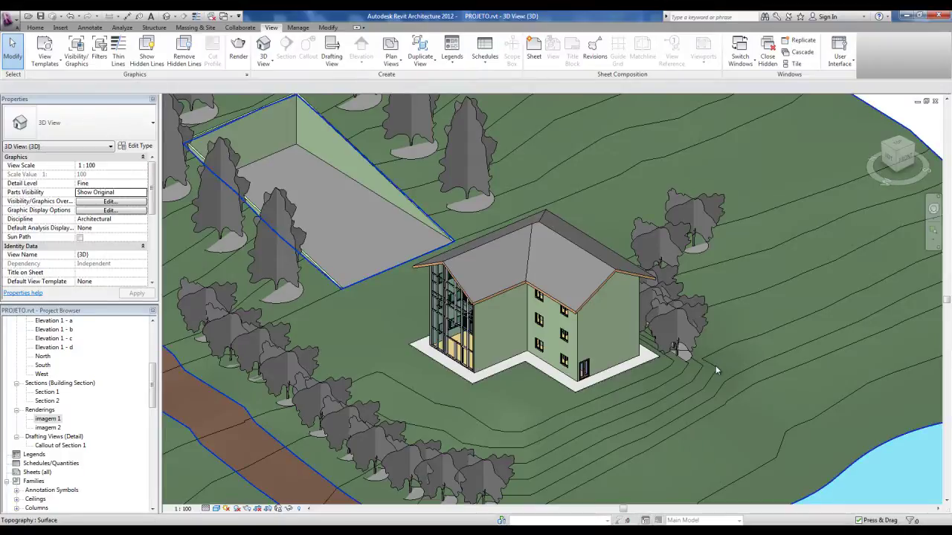
Scroll the Project Browser back to the top and pick the NÍVEL 1 EXECUTIVO floor plan
middle_drag(603, 325, 583, 305)
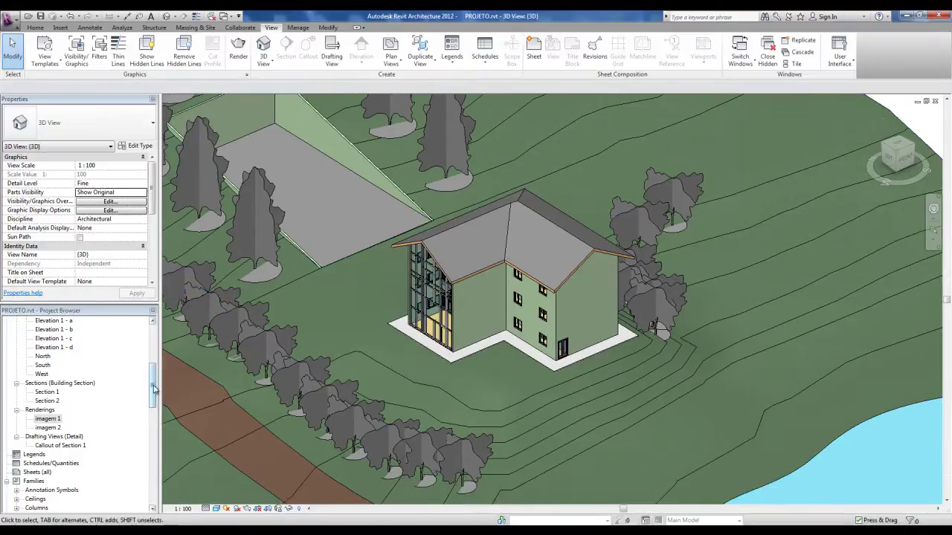
drag(151, 376, 151, 336)
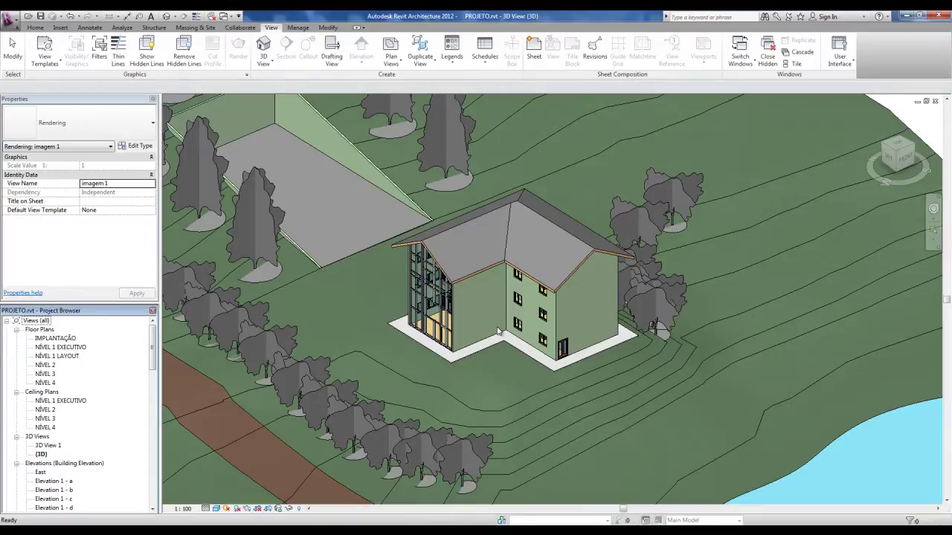
click(57, 347)
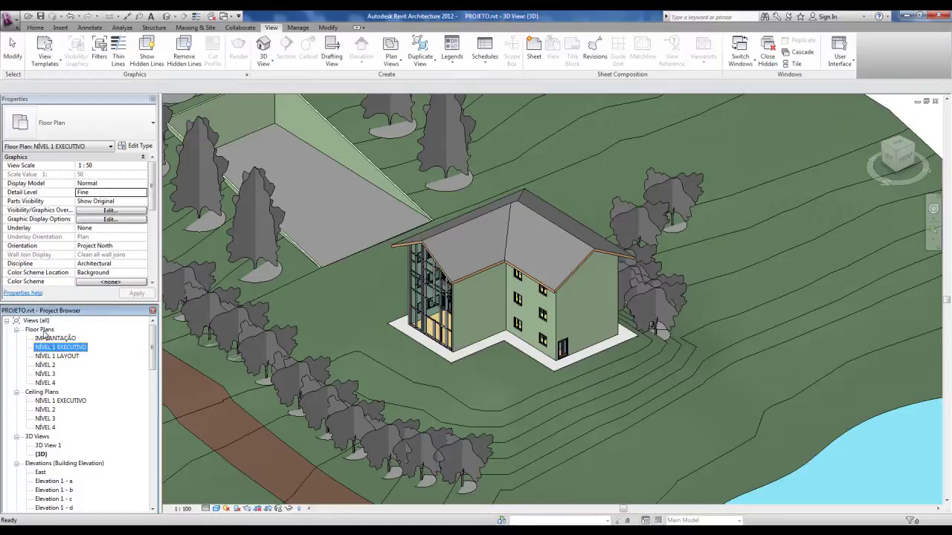
Open the NÍVEL 1 EXECUTIVO floor plan and zoom in on it
double_click(54, 348)
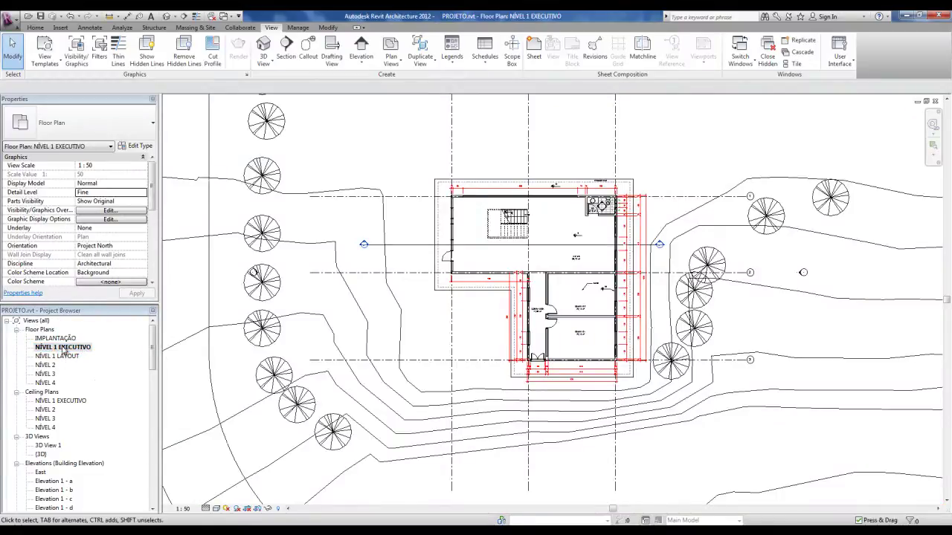
scroll(573, 232, up, 1)
scroll(569, 232, up, 1)
scroll(562, 231, up, 1)
scroll(556, 231, up, 1)
scroll(556, 232, up, 1)
scroll(558, 232, up, 1)
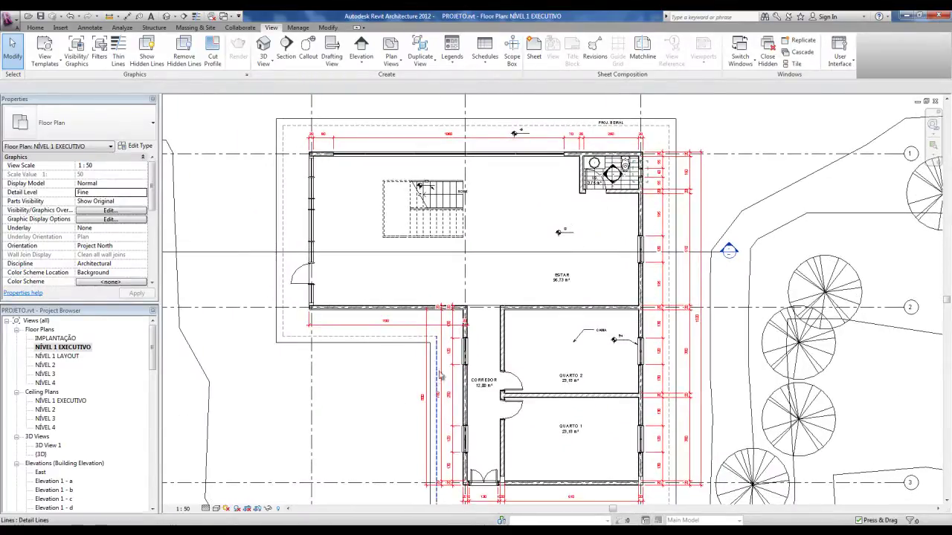
Place a test double door in the lower ESTAR wall
click(34, 29)
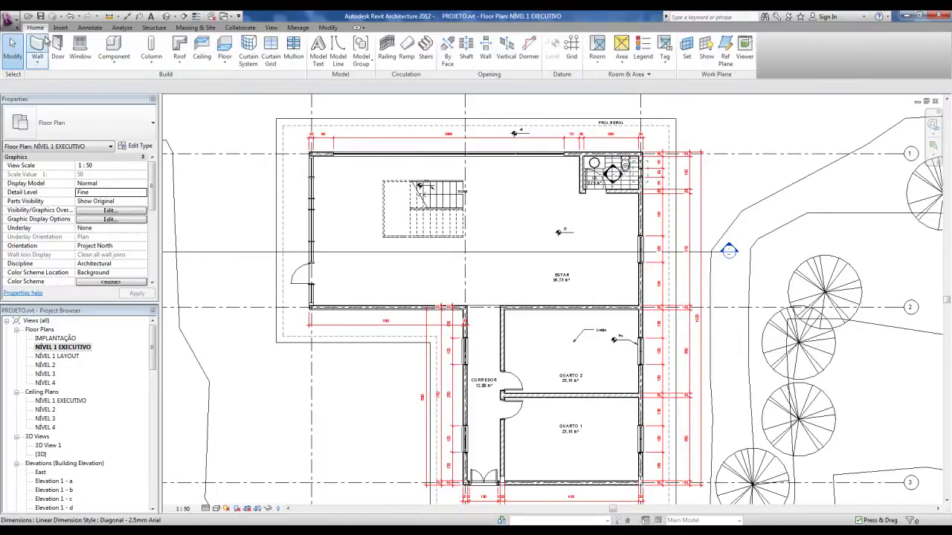
click(58, 48)
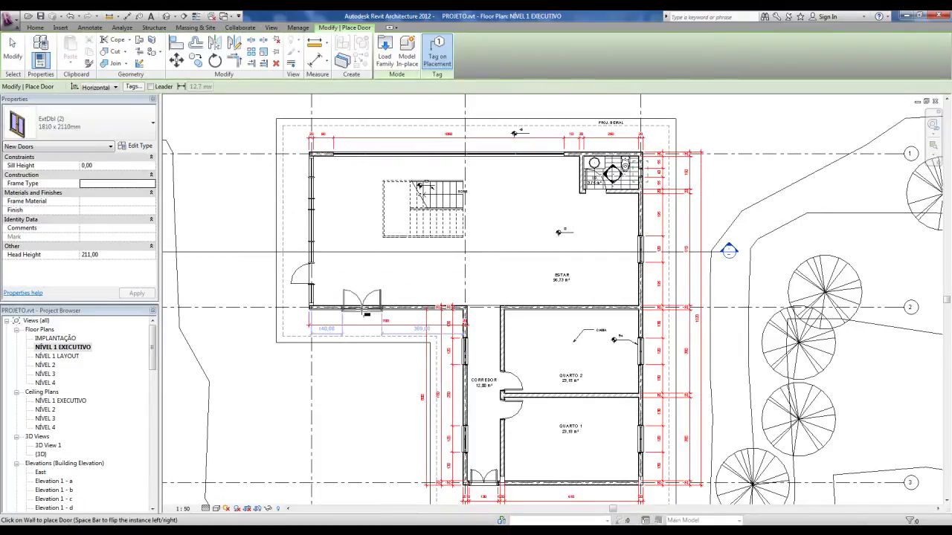
click(354, 341)
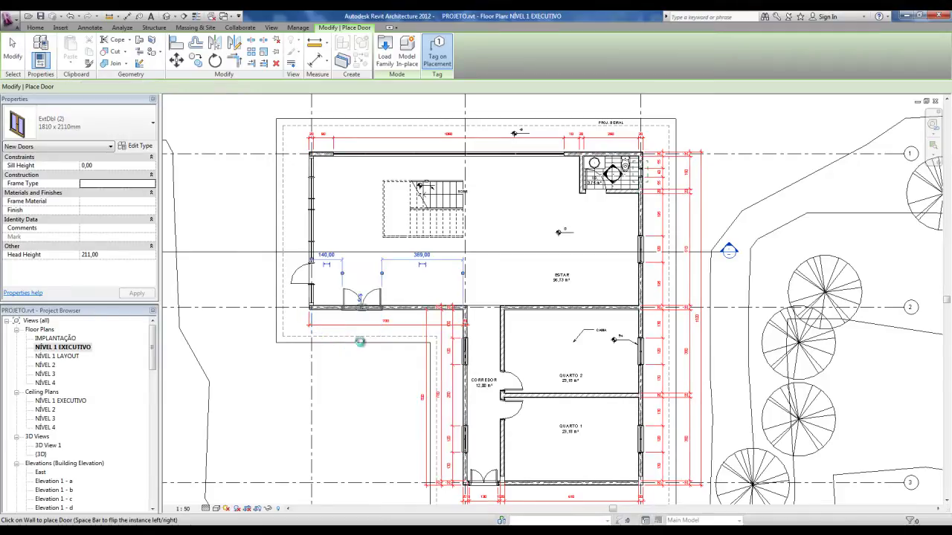
key(Escape)
key(Escape)
Delete the test door's tag 12 and then the double door itself
scroll(364, 309, up, 3)
scroll(365, 322, up, 2)
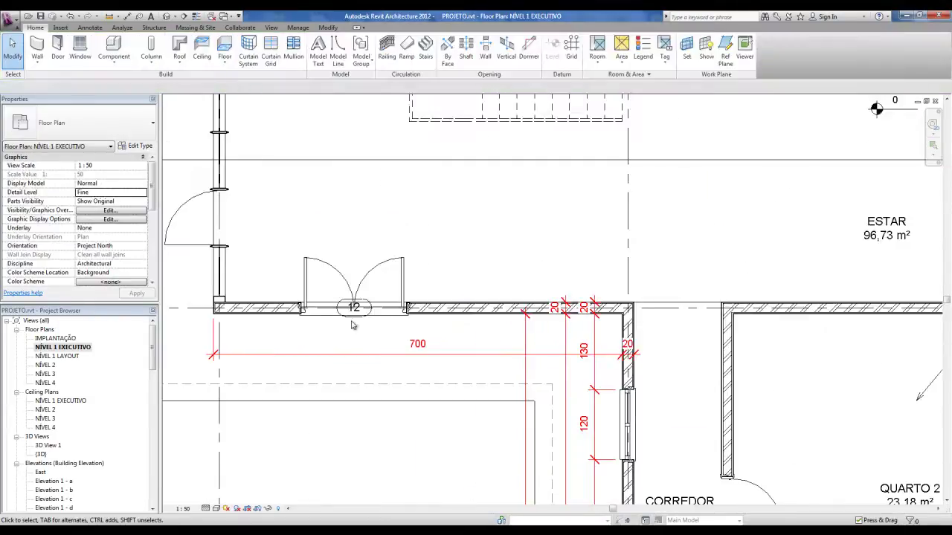
click(353, 308)
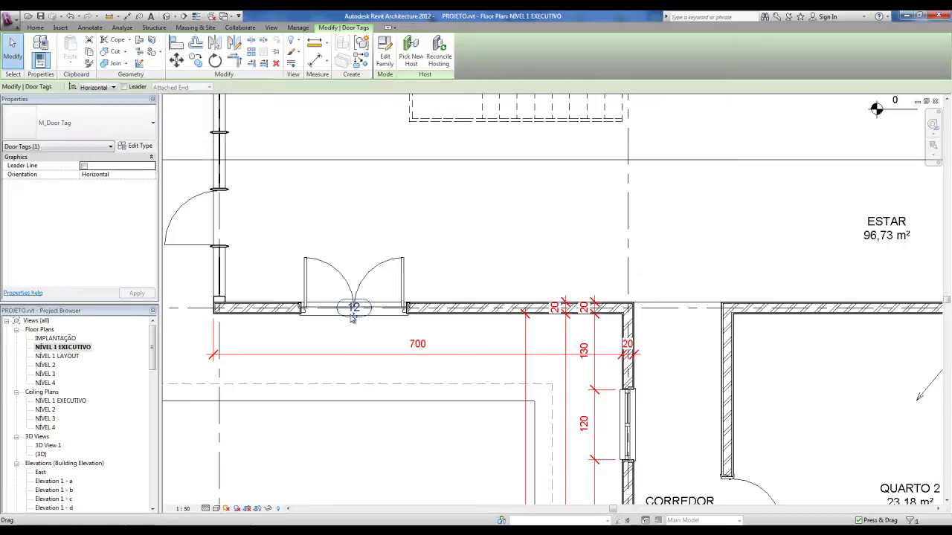
key(Delete)
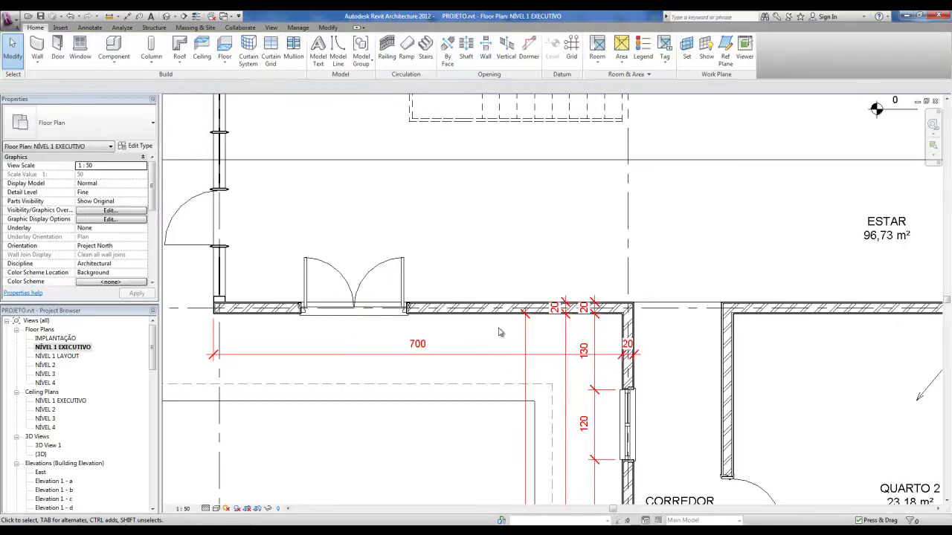
scroll(499, 332, down, 1)
click(363, 279)
key(Delete)
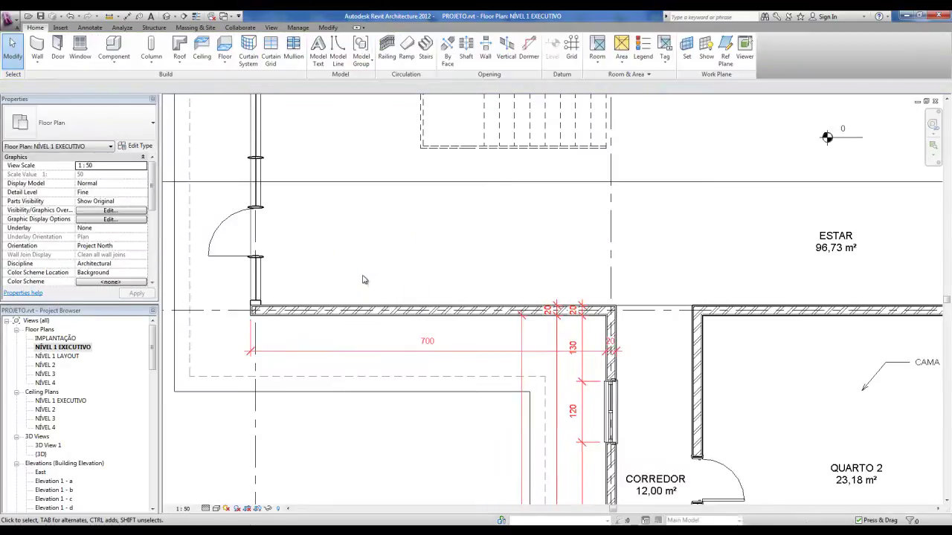
scroll(364, 279, down, 3)
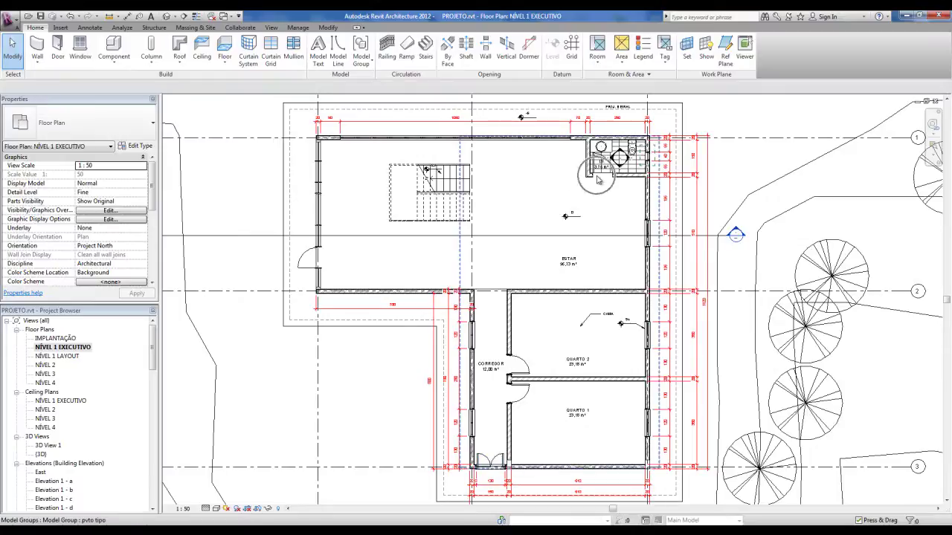
Tag every untagged door in the view with M_Door Tag door tags
middle_drag(599, 181, 592, 183)
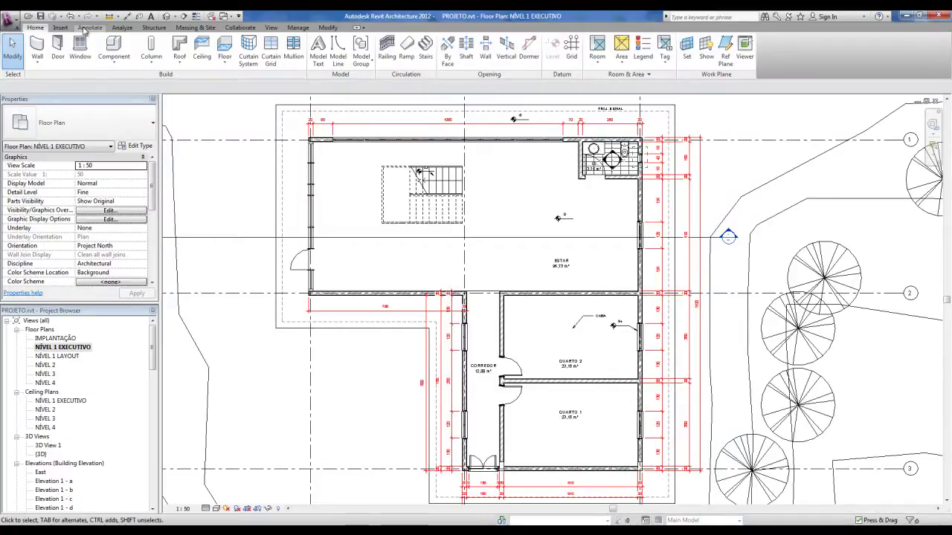
click(89, 29)
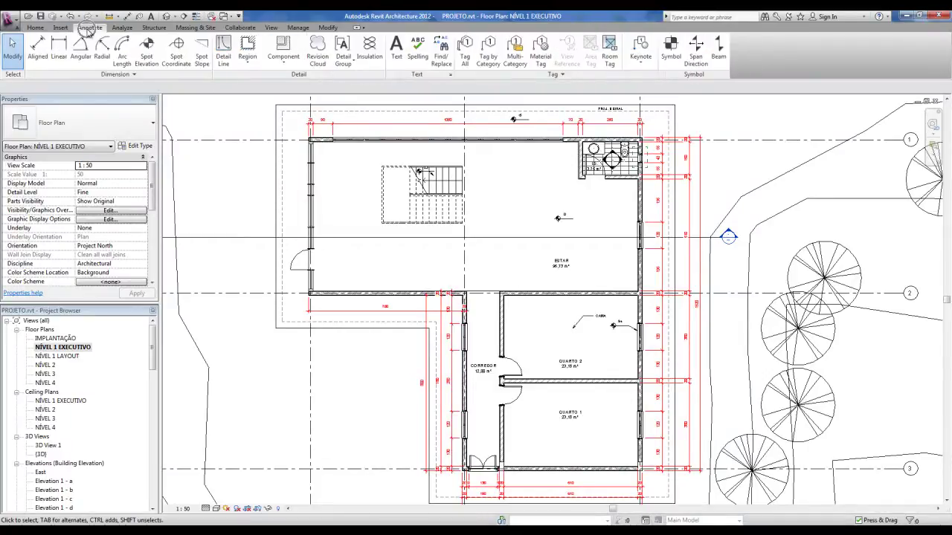
click(468, 65)
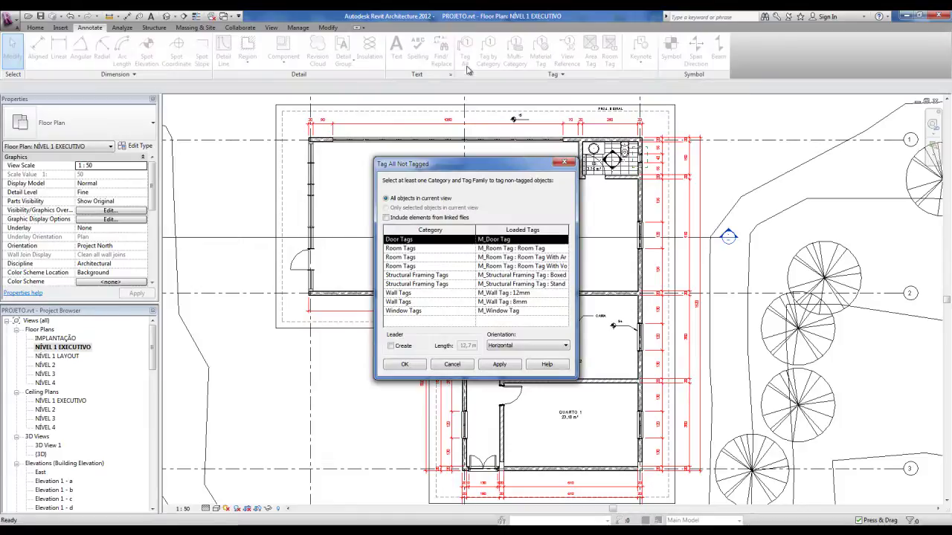
drag(513, 165, 472, 162)
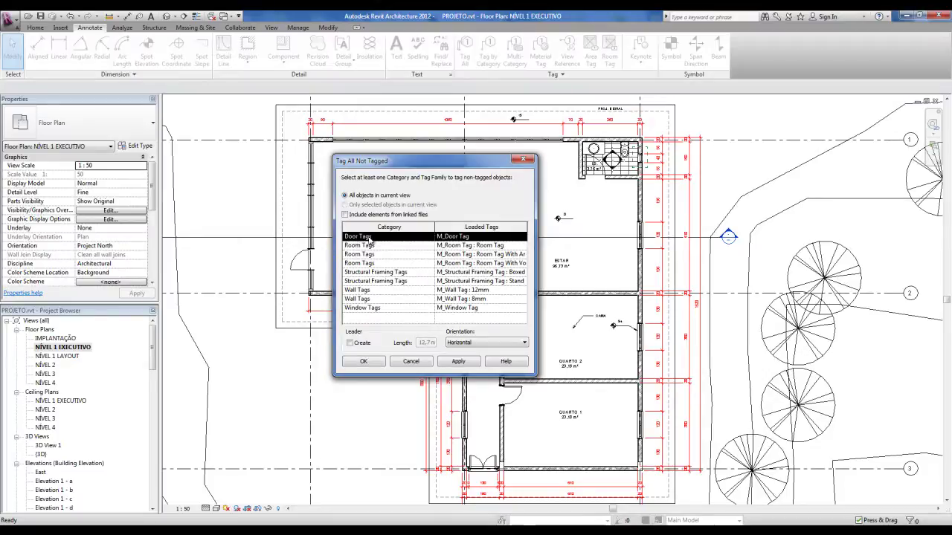
click(363, 362)
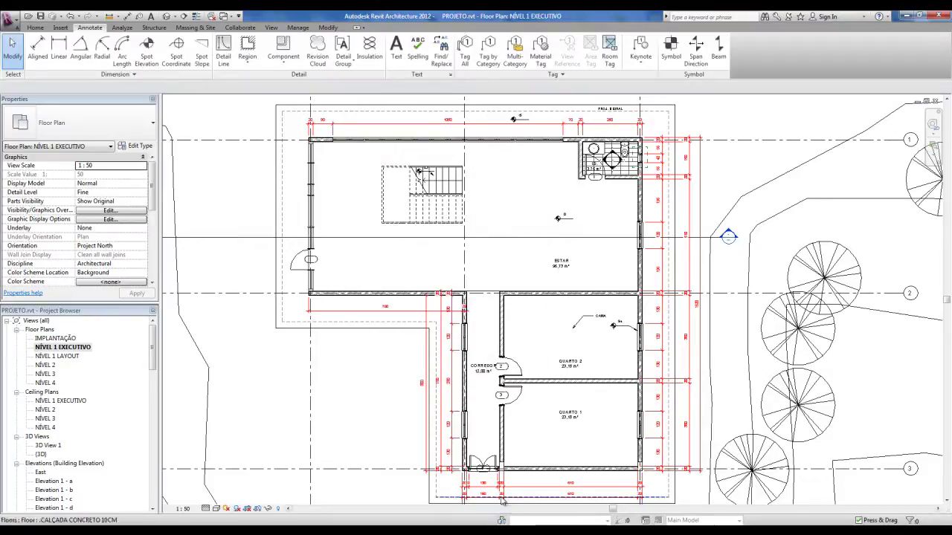
Pan and zoom around the plan to review the new door tags near CORREDOR and QUARTO 2
scroll(494, 472, up, 5)
scroll(494, 473, up, 2)
scroll(493, 473, down, 4)
mouse_move(557, 142)
middle_down()
mouse_move(461, 410)
mouse_move(521, 446)
middle_up()
scroll(527, 195, down, 1)
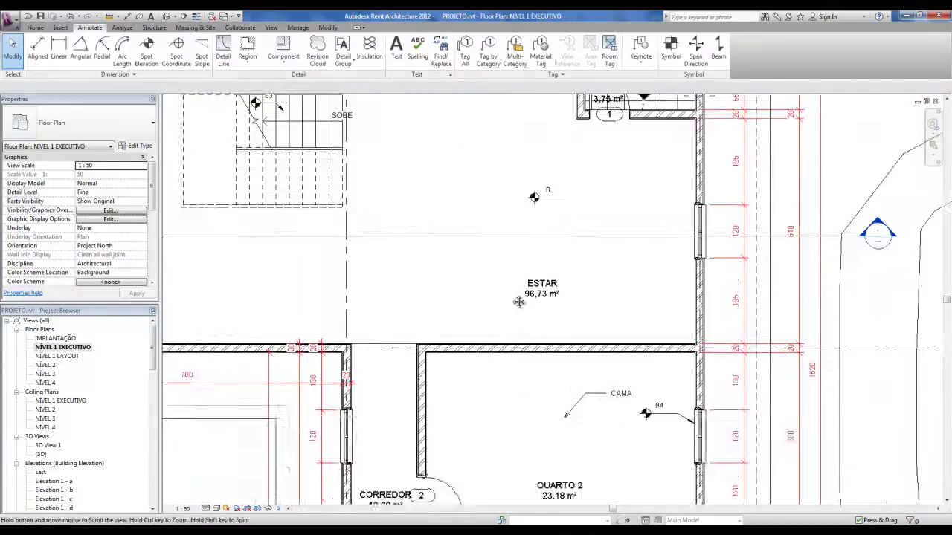
scroll(602, 214, up, 1)
scroll(602, 215, down, 3)
scroll(328, 327, up, 1)
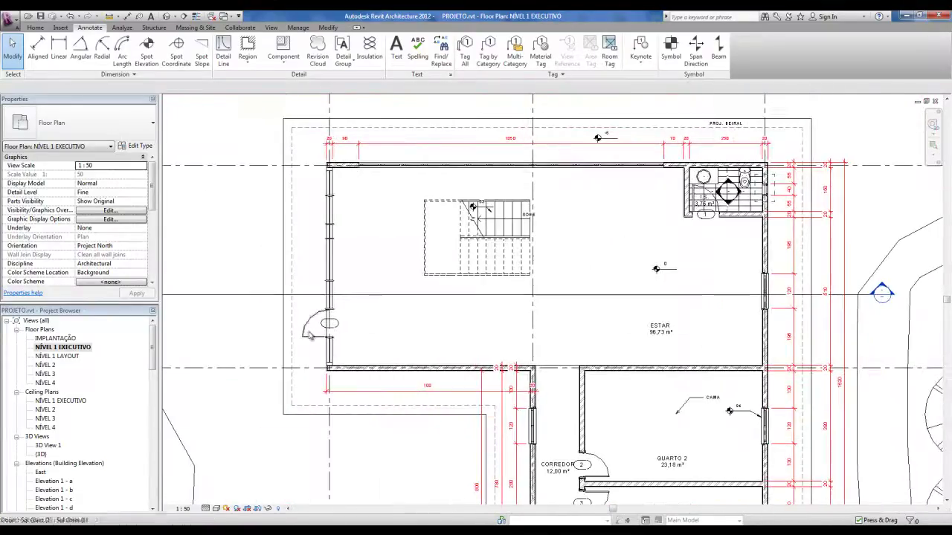
scroll(330, 327, up, 2)
scroll(330, 331, down, 3)
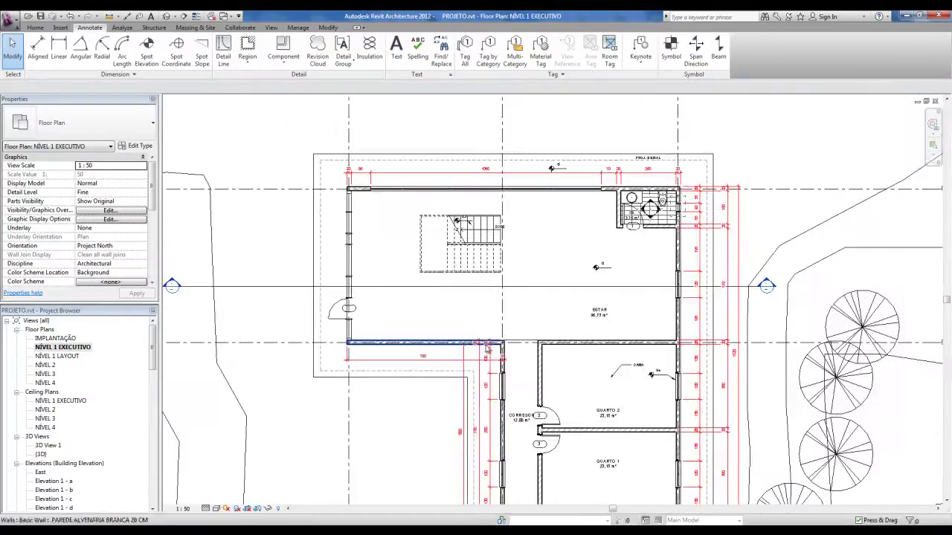
middle_drag(337, 283, 418, 283)
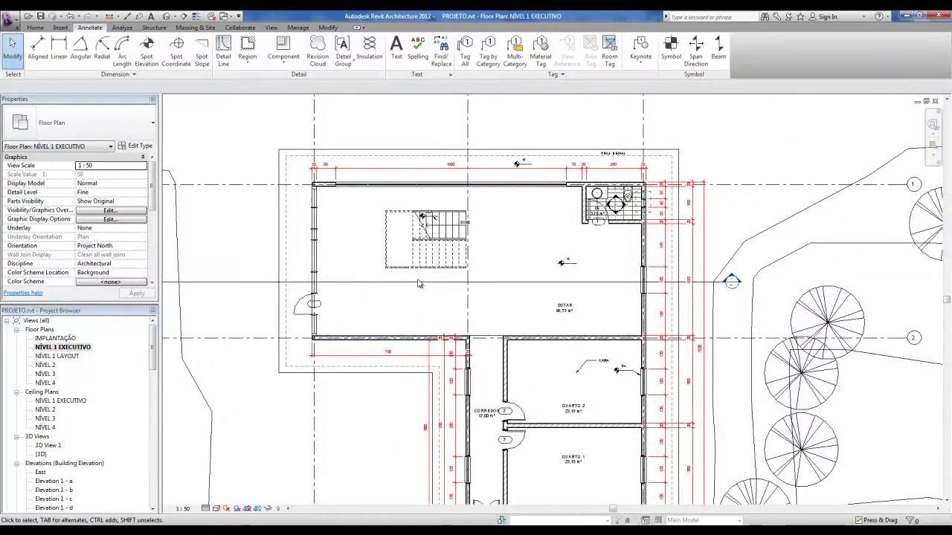
Tag all windows in the view with M_Window Tag window tags
click(469, 61)
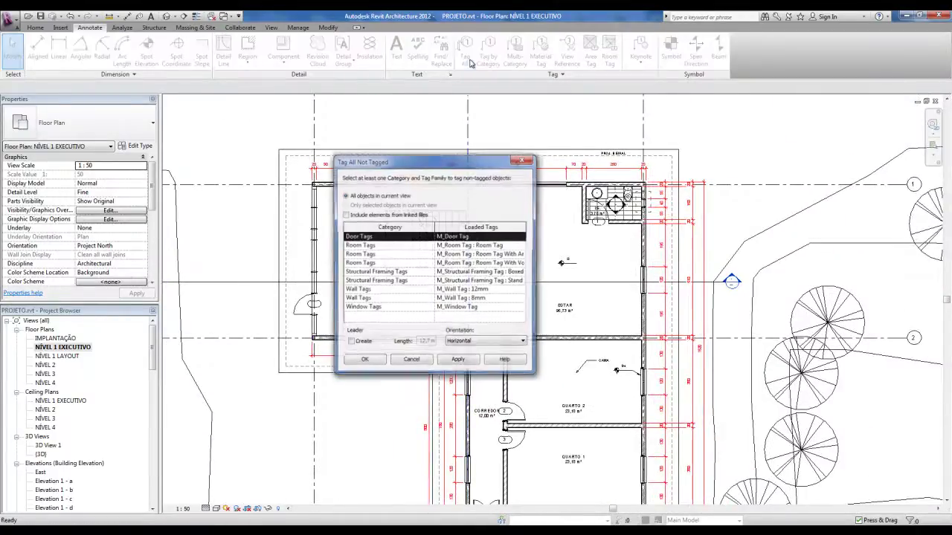
click(366, 308)
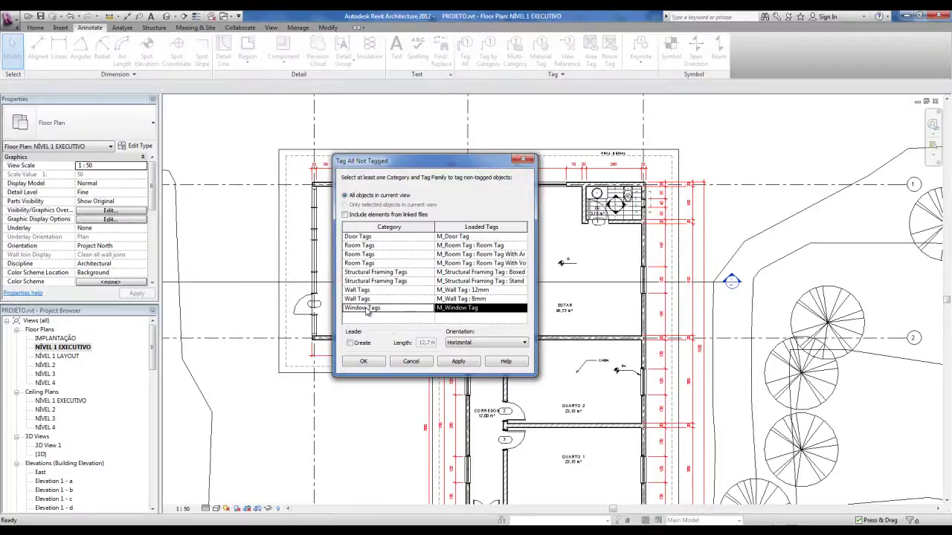
click(366, 362)
middle_drag(527, 498, 508, 343)
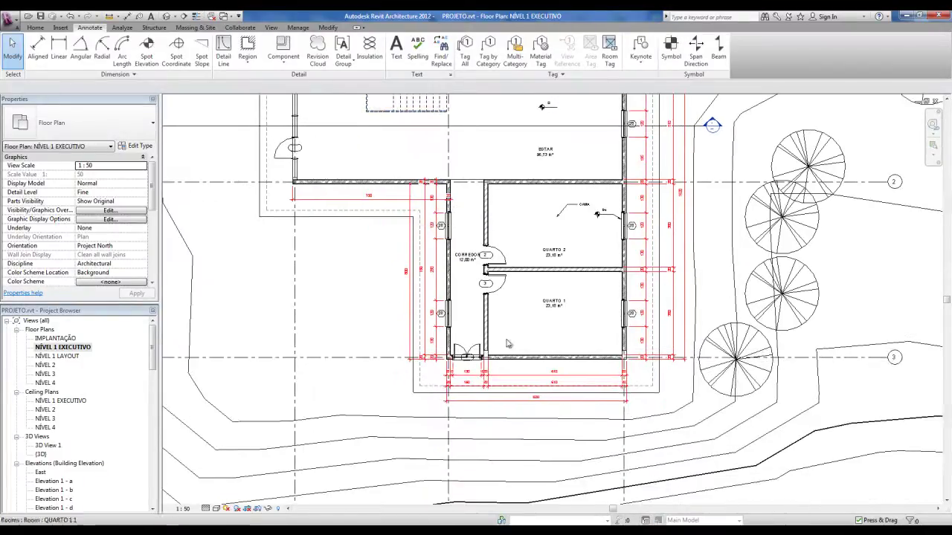
scroll(508, 343, up, 3)
mouse_move(565, 185)
middle_down()
mouse_move(640, 218)
mouse_move(607, 243)
mouse_move(520, 156)
middle_up()
scroll(640, 218, down, 3)
scroll(488, 416, up, 2)
scroll(488, 417, up, 2)
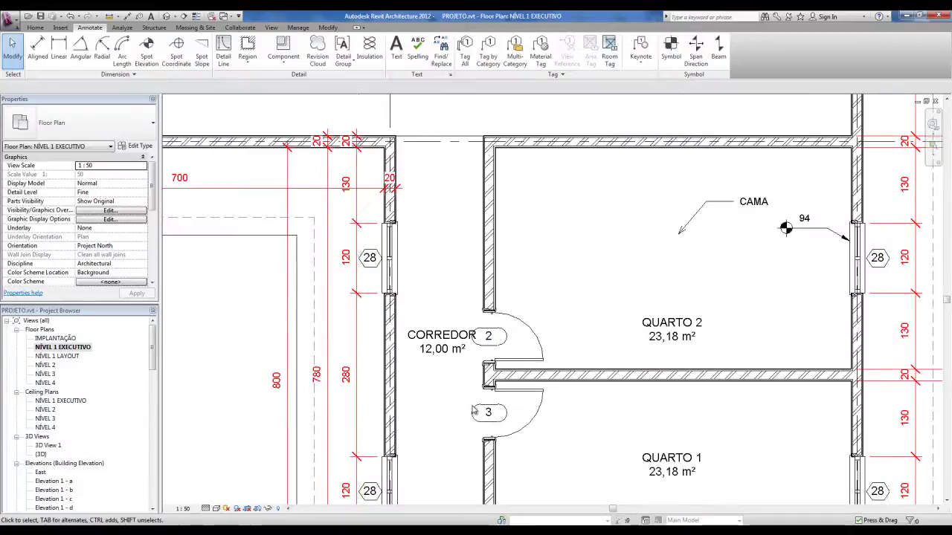
scroll(512, 387, up, 1)
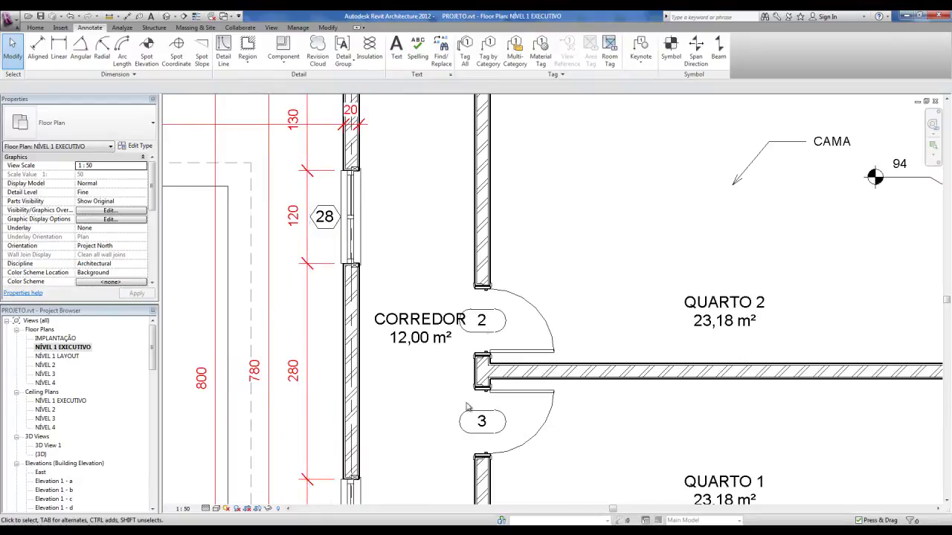
scroll(467, 406, down, 1)
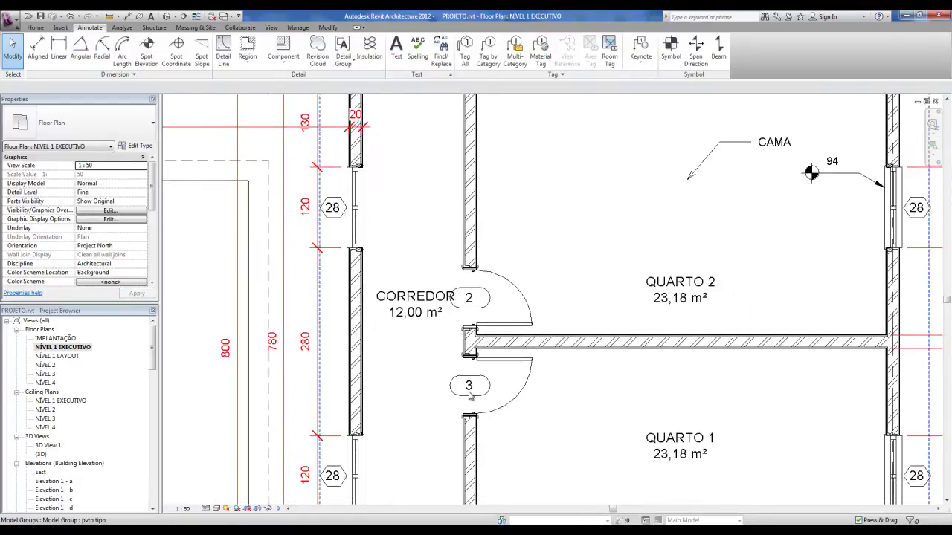
scroll(509, 352, down, 1)
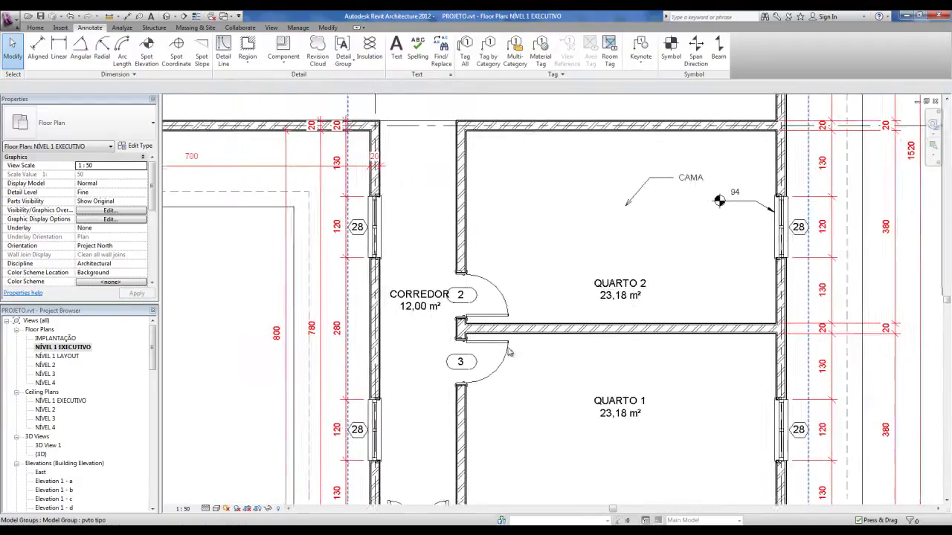
scroll(455, 366, up, 1)
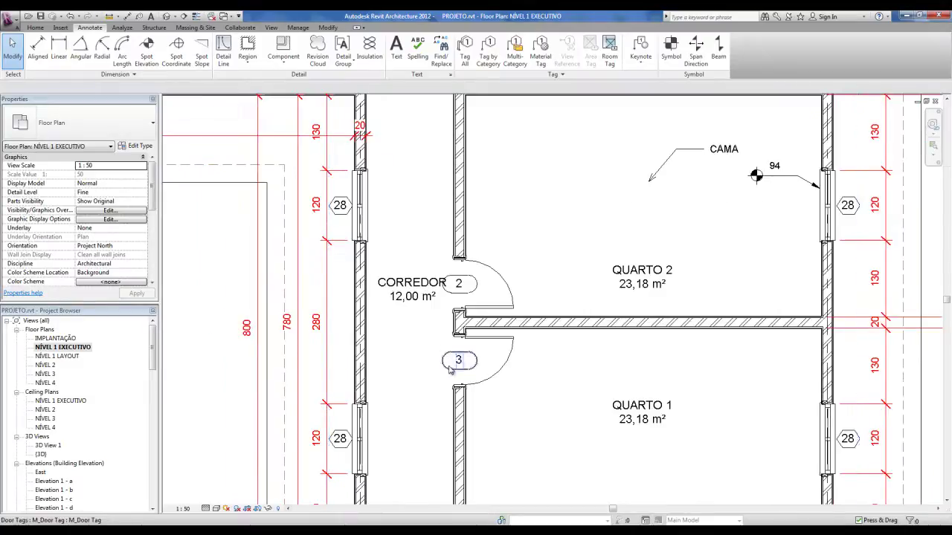
scroll(450, 371, up, 1)
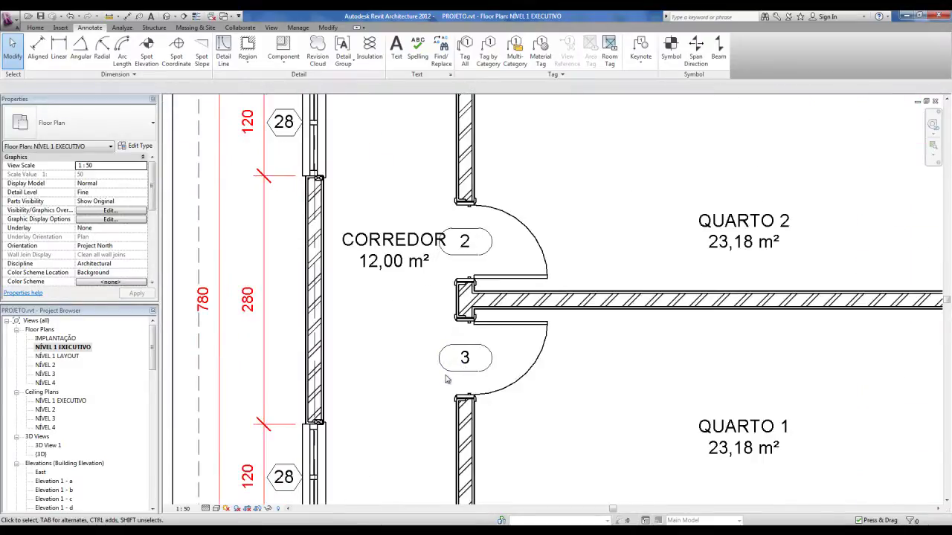
scroll(476, 375, down, 1)
scroll(496, 331, down, 1)
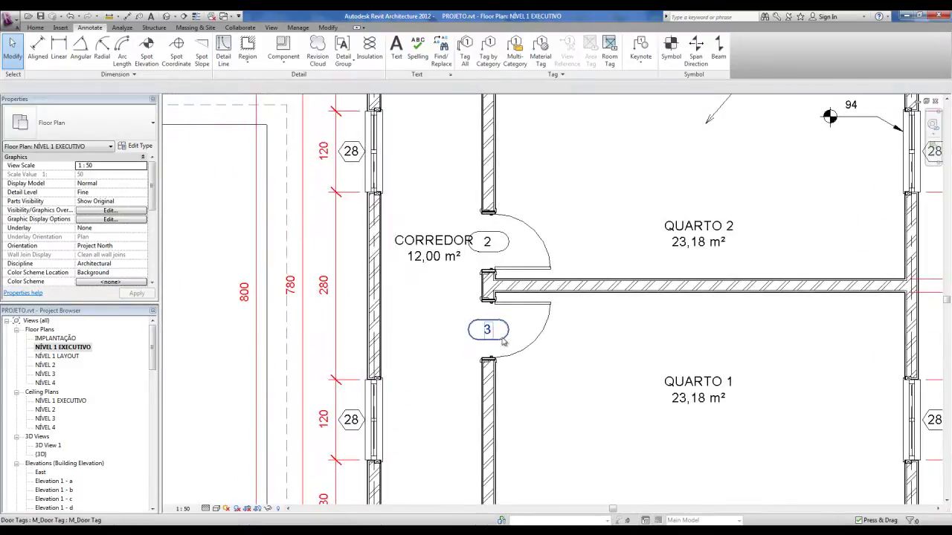
scroll(495, 338, up, 1)
scroll(476, 349, up, 1)
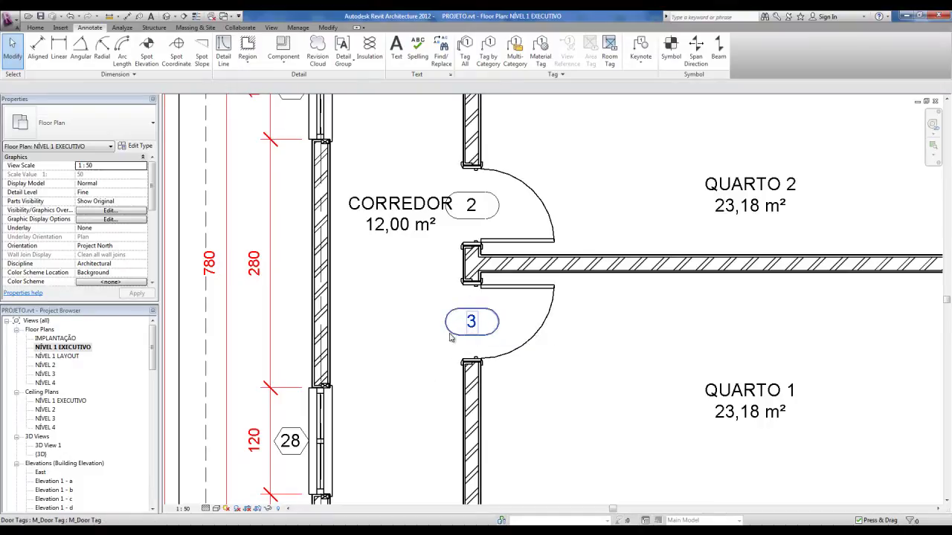
click(450, 337)
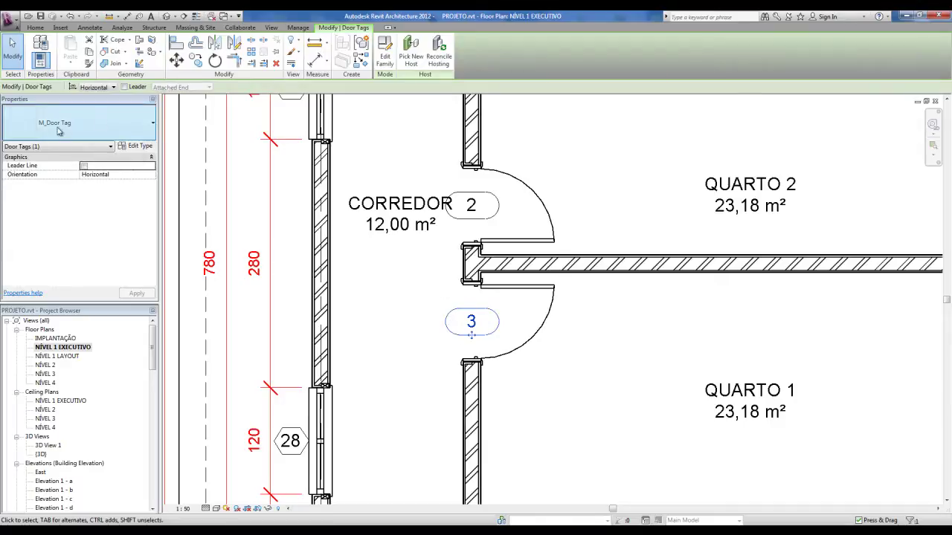
click(378, 273)
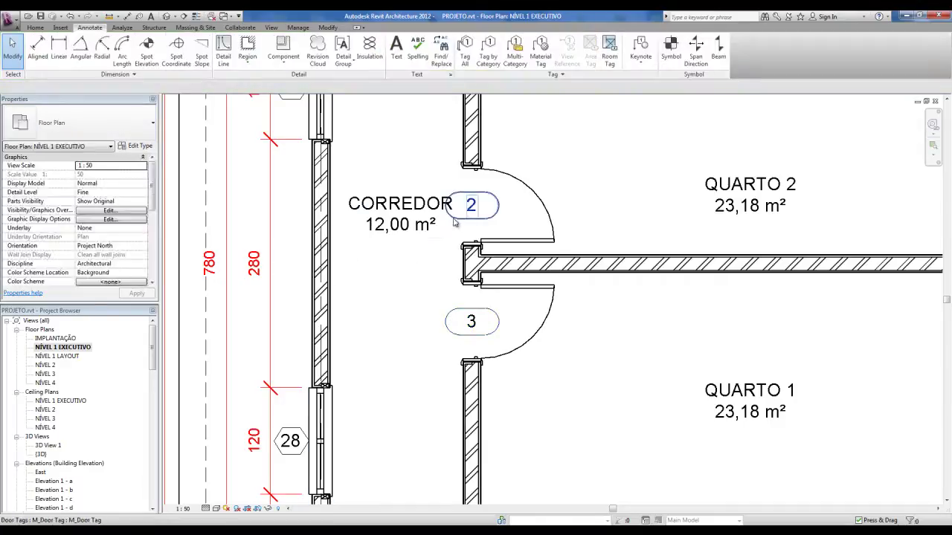
click(460, 216)
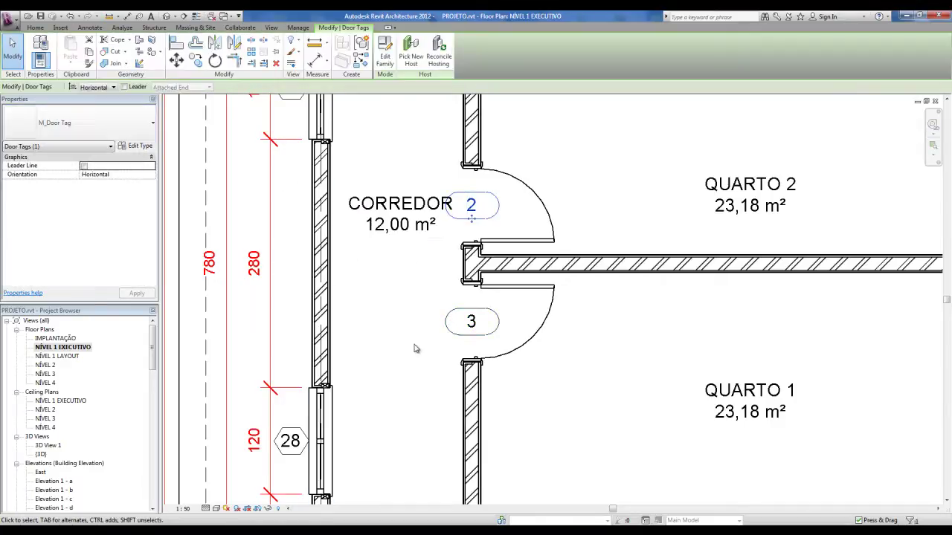
scroll(413, 344, down, 2)
scroll(445, 330, down, 1)
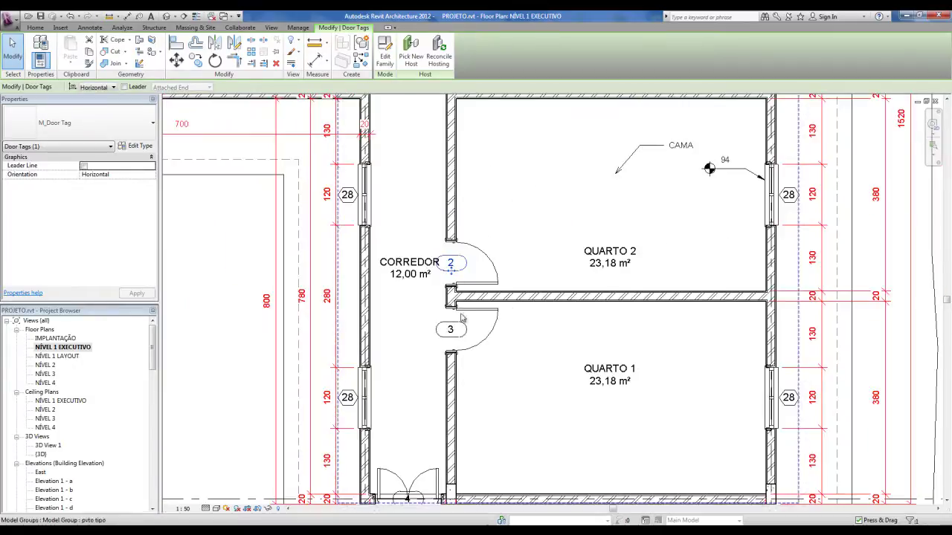
key(Escape)
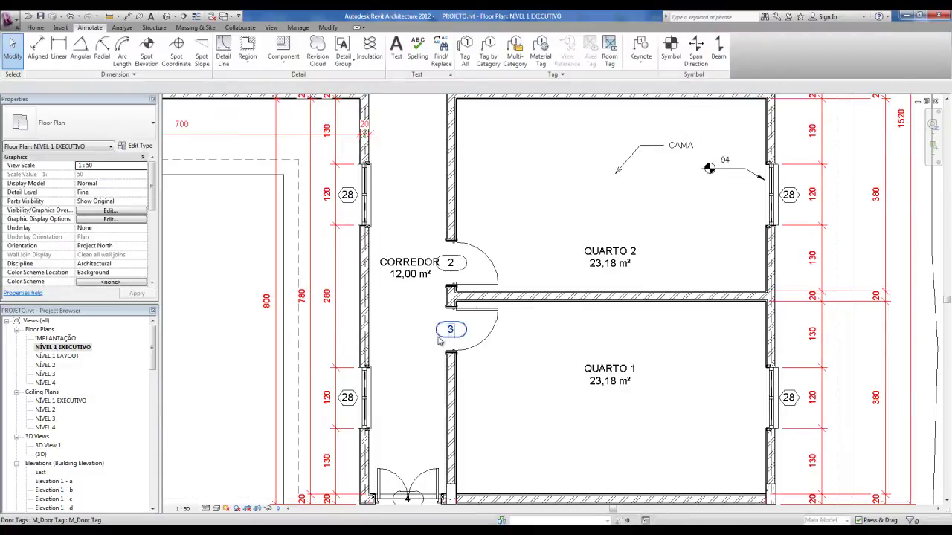
click(445, 333)
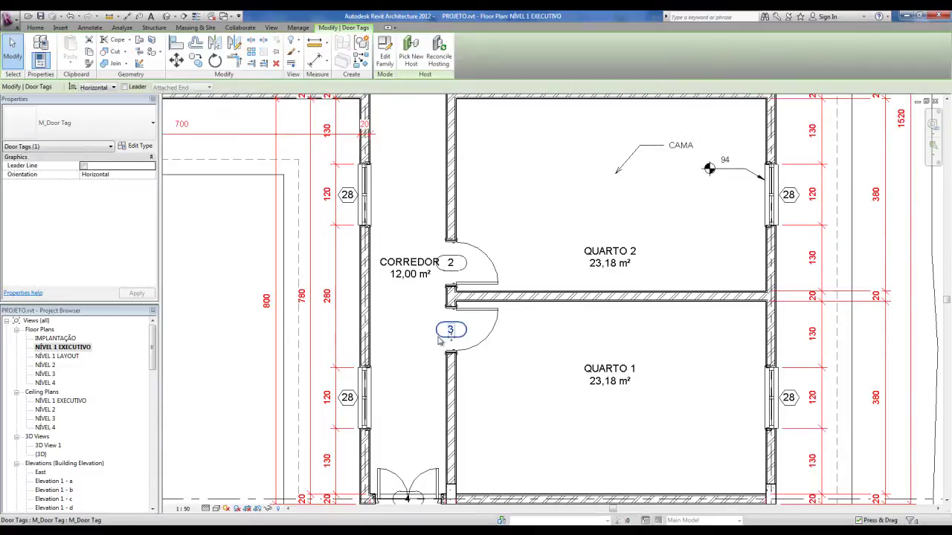
Open the M_Door Tag family and delete its oval outline
click(386, 62)
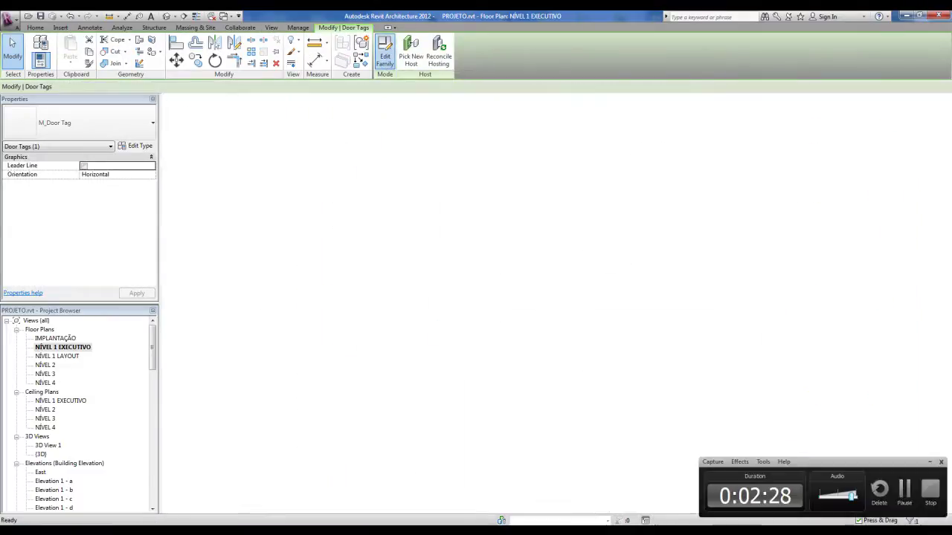
scroll(610, 332, down, 1)
scroll(601, 312, down, 2)
scroll(590, 316, down, 1)
scroll(516, 312, down, 1)
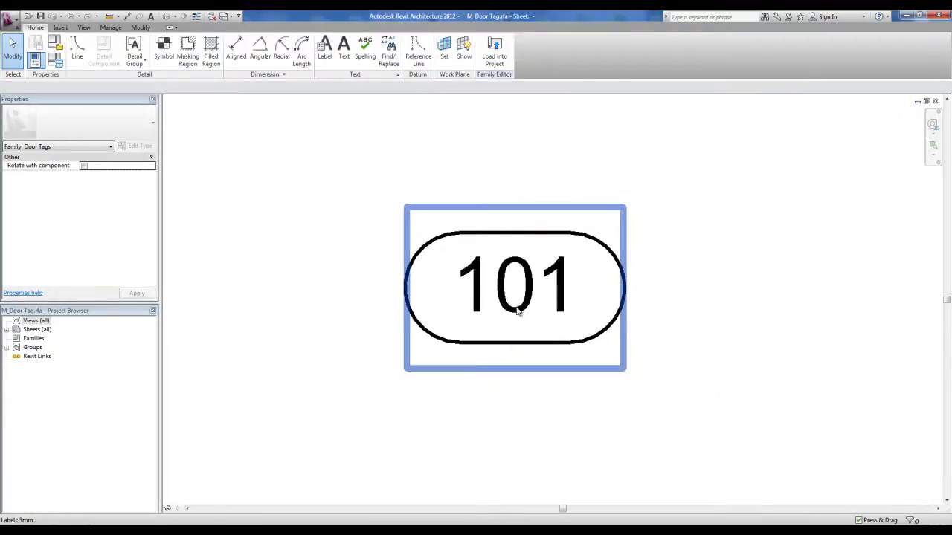
key(Tab)
click(501, 239)
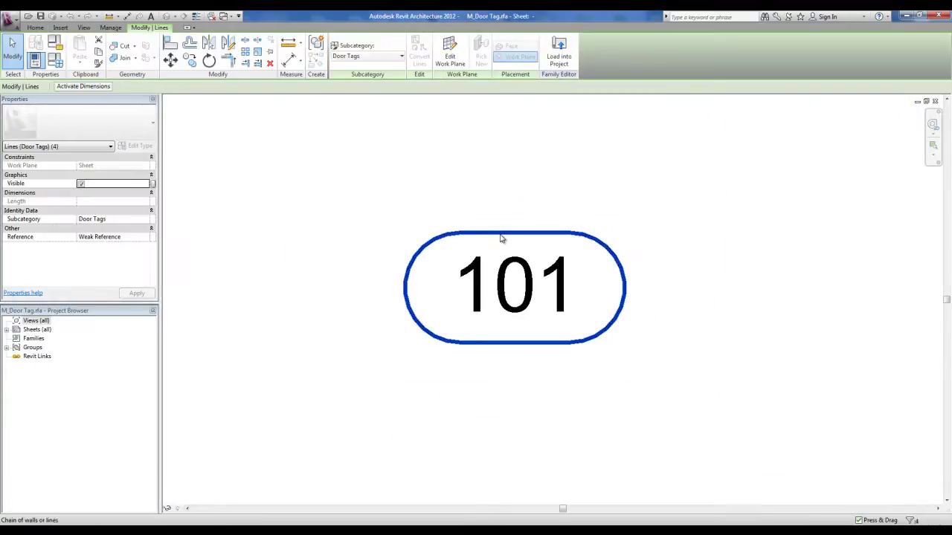
key(Delete)
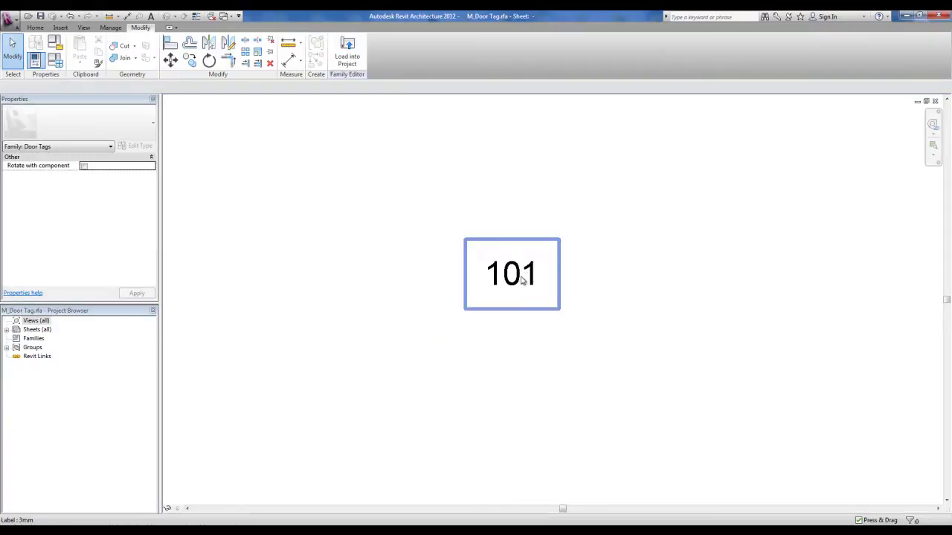
Select the 101 label and bring up its Edit Label parameters
click(521, 279)
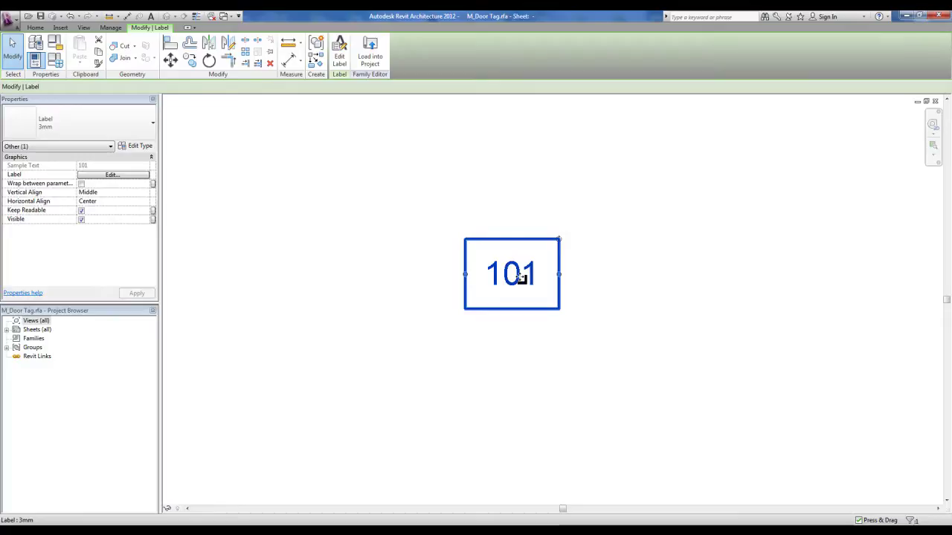
scroll(520, 277, down, 1)
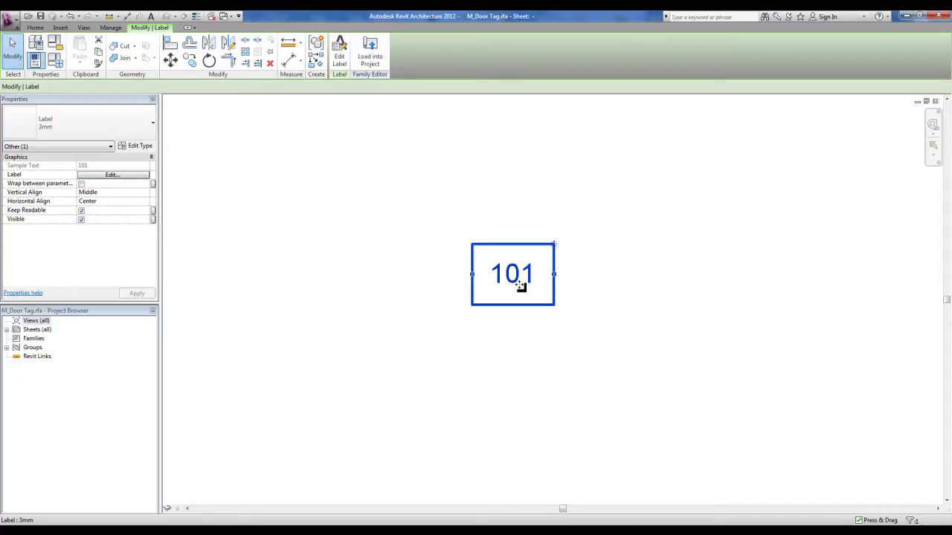
click(340, 59)
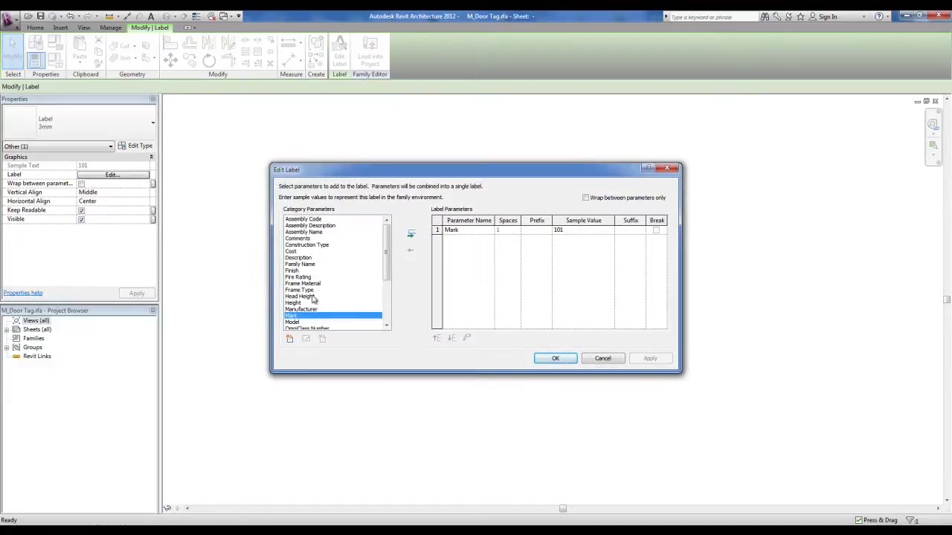
Remove the Mark parameter from the label
click(457, 233)
click(437, 230)
click(437, 230)
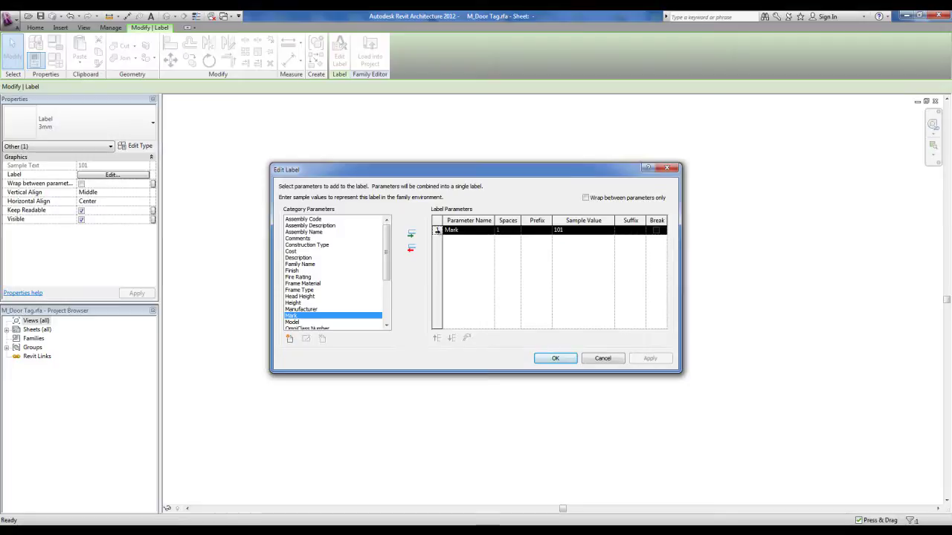
click(413, 251)
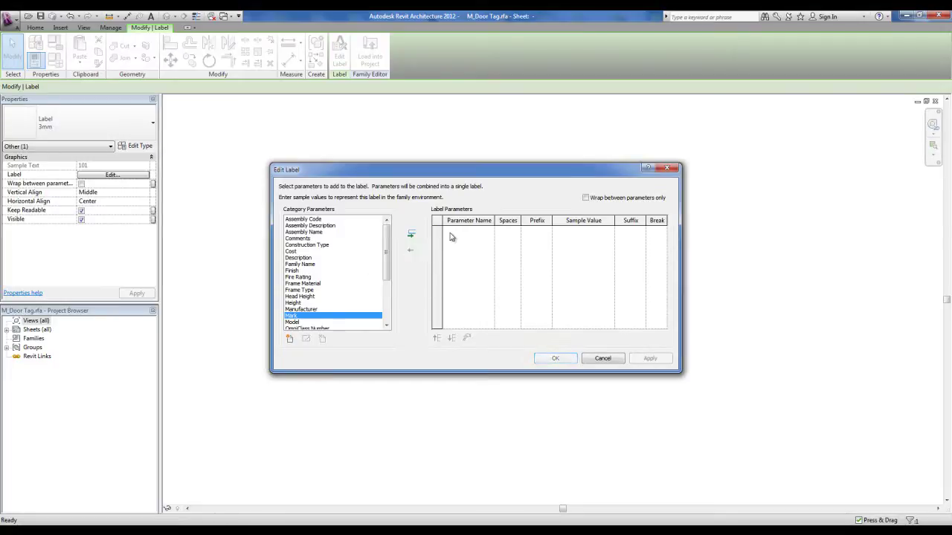
drag(389, 264, 392, 257)
drag(390, 274, 389, 303)
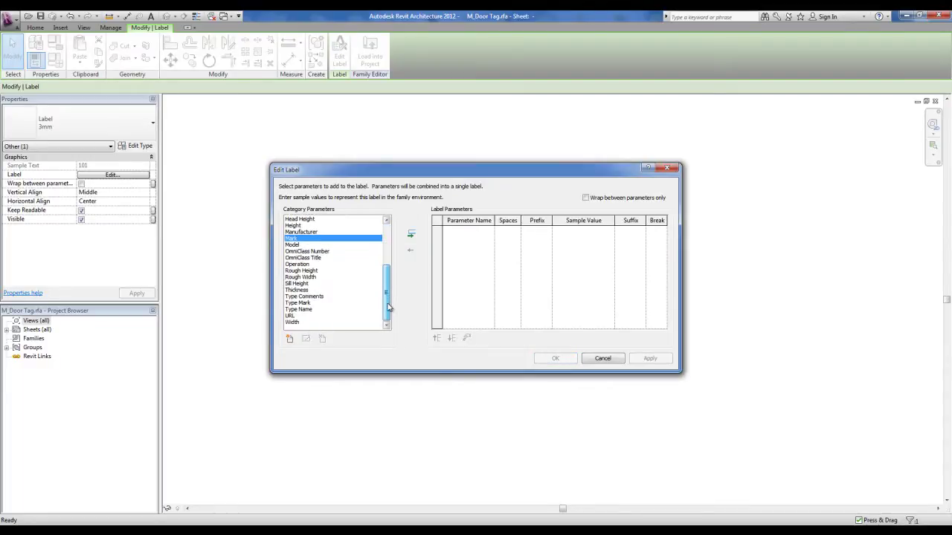
Add Model, Width and Height as the label parameters
click(296, 246)
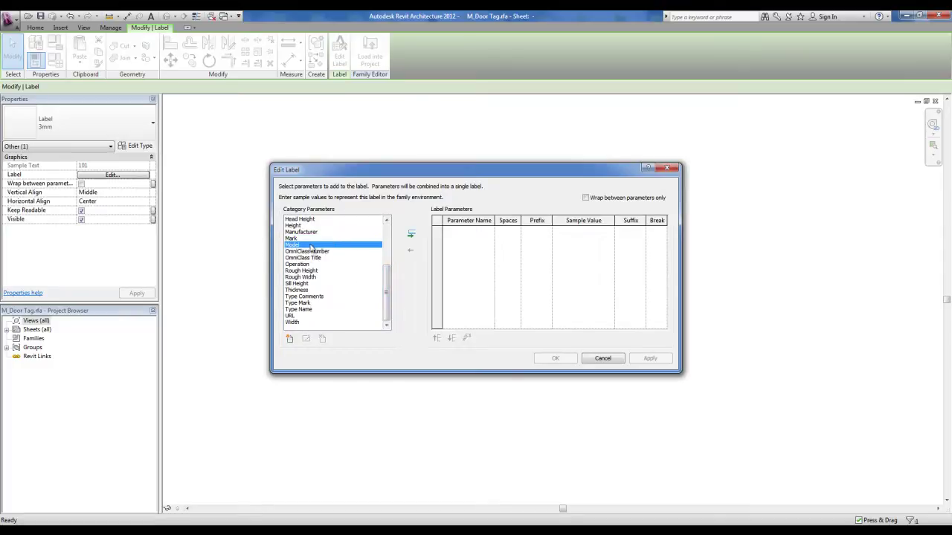
click(411, 236)
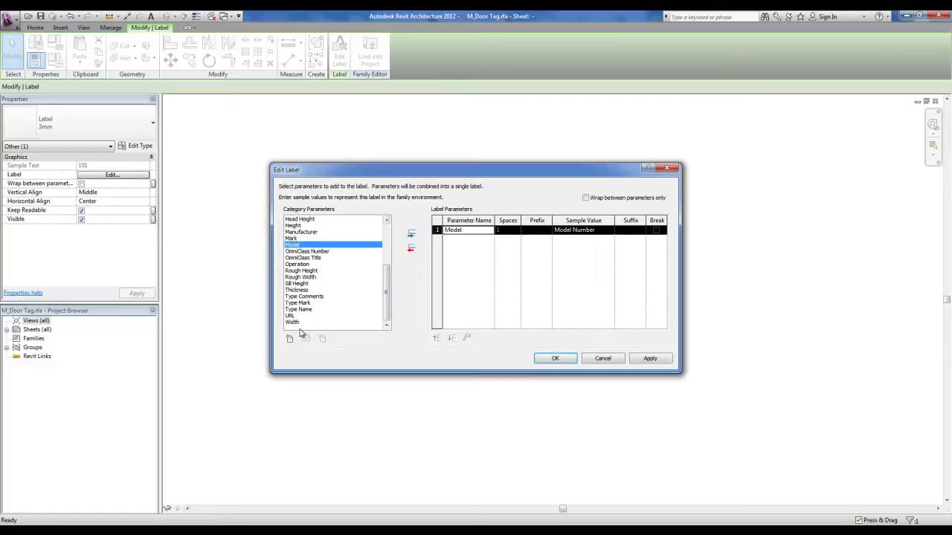
click(294, 322)
click(411, 235)
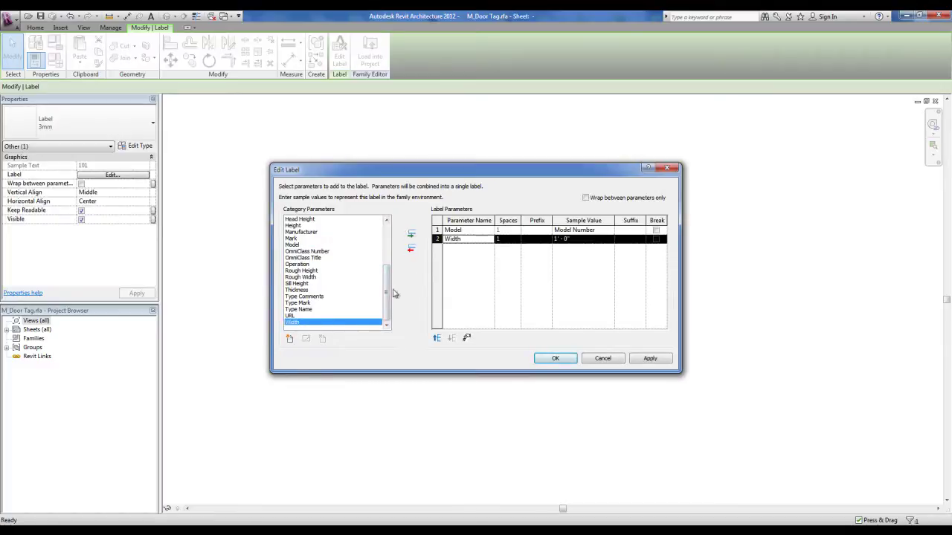
scroll(388, 297, up, 1)
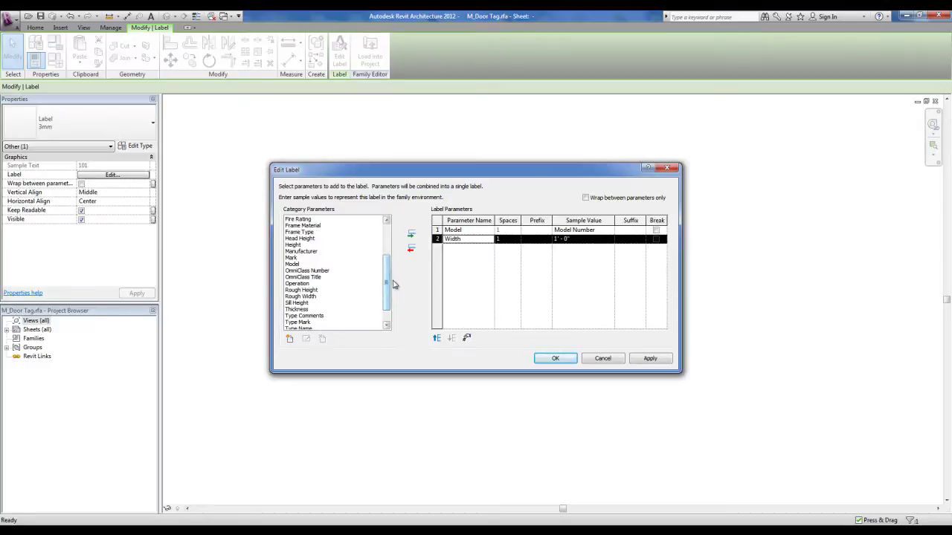
scroll(394, 285, up, 2)
click(296, 284)
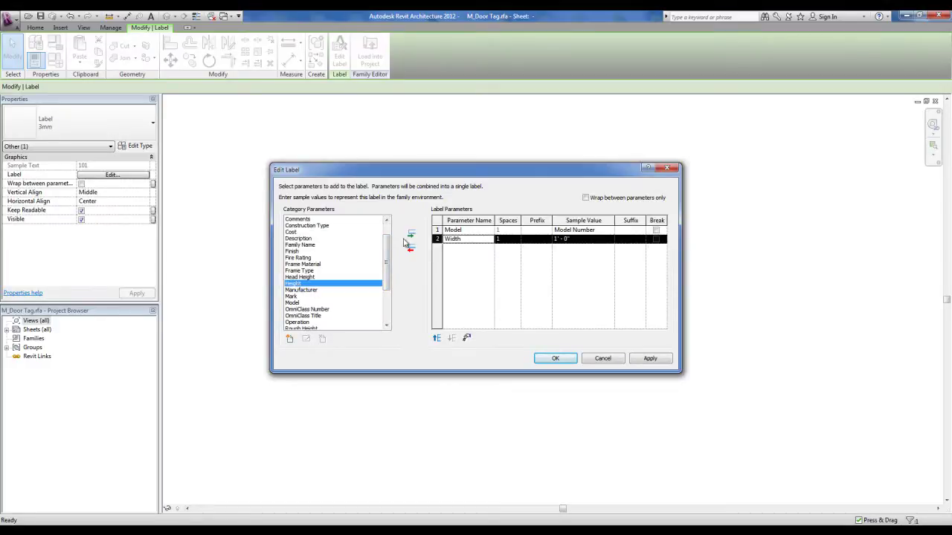
click(411, 237)
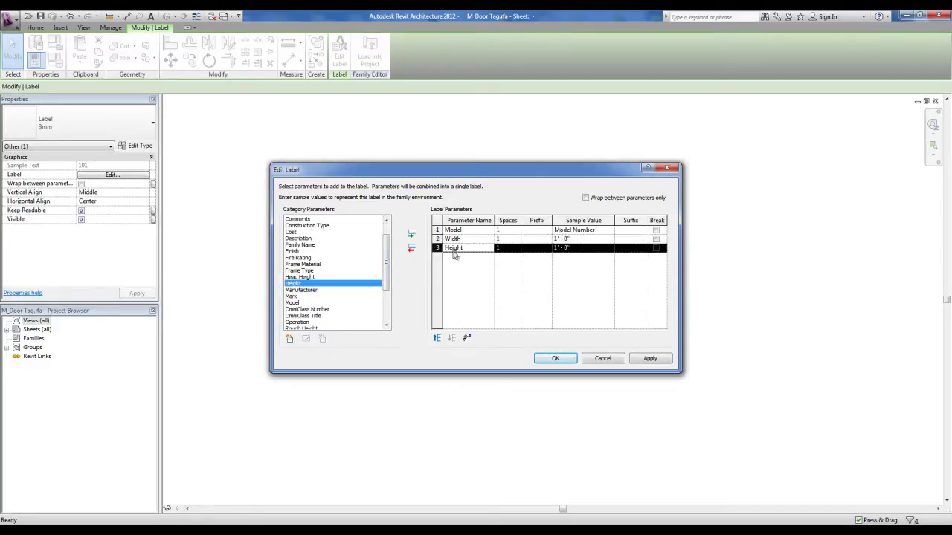
Put a line break after Model, give Width the suffix x, and confirm
drag(472, 167, 433, 151)
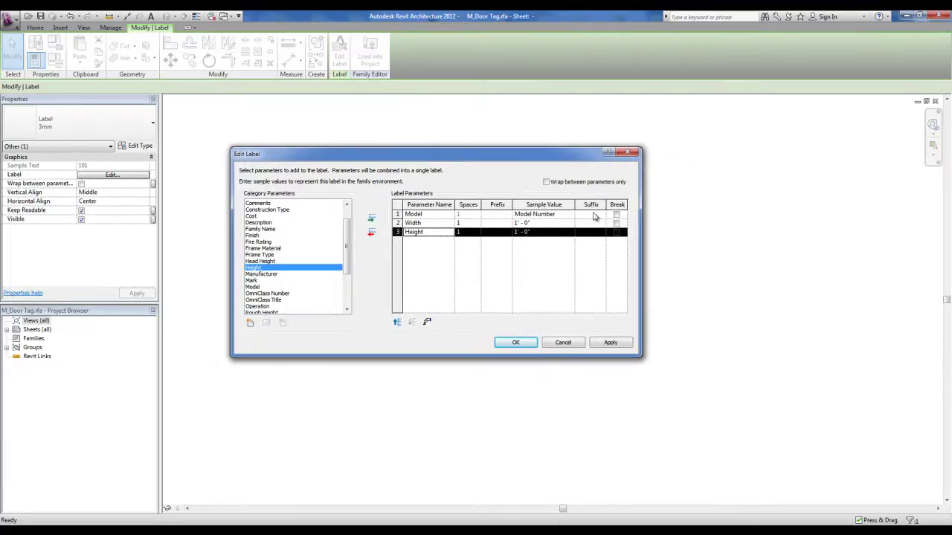
click(616, 215)
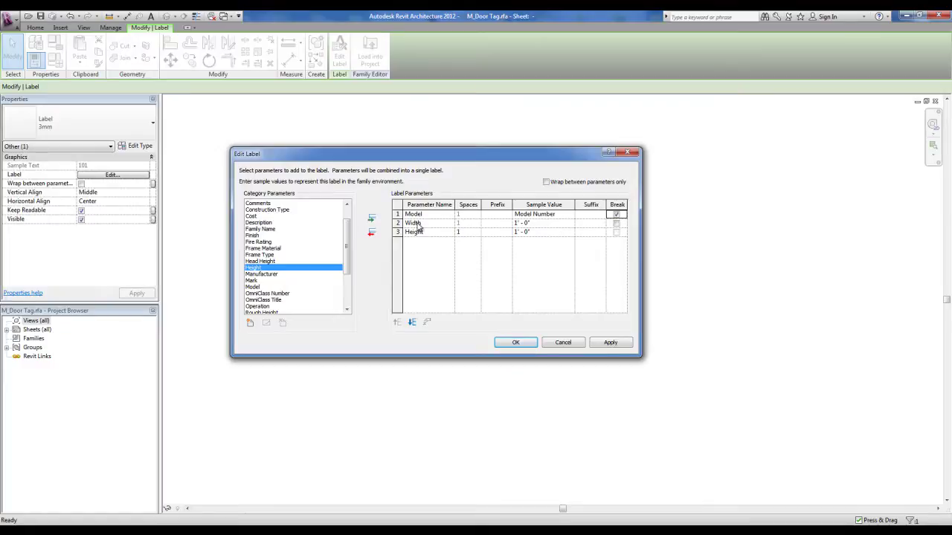
click(581, 225)
click(581, 225)
click(516, 343)
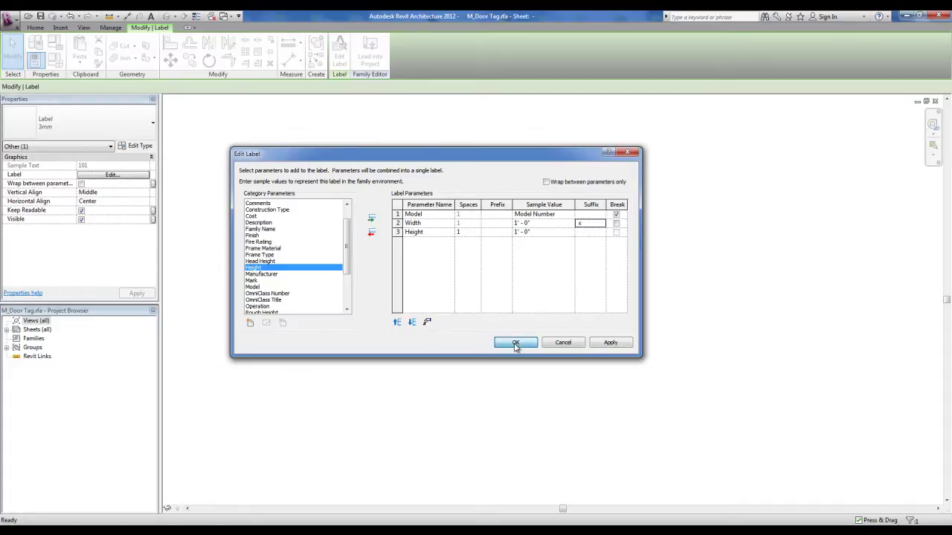
Widen the label box, then load the tag into PROJETO, overwriting the existing version
drag(542, 296, 681, 292)
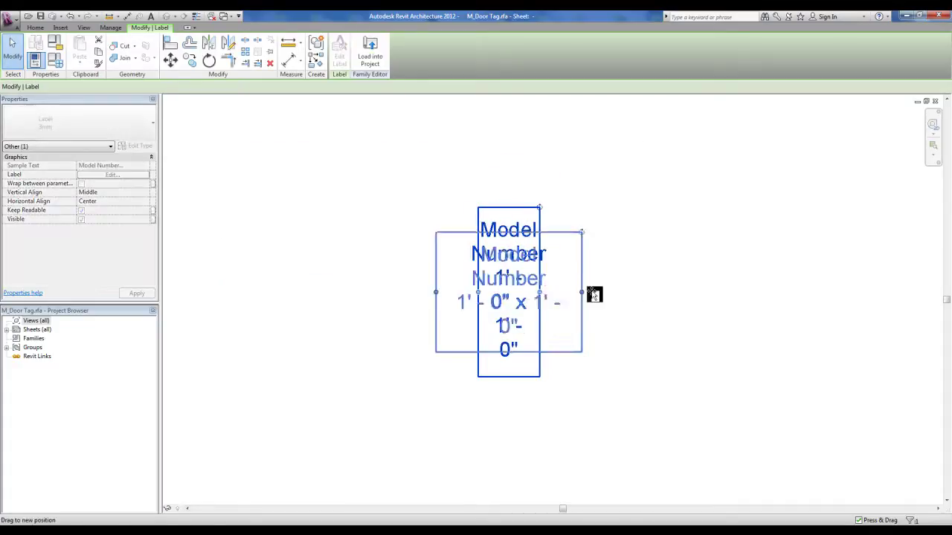
click(605, 396)
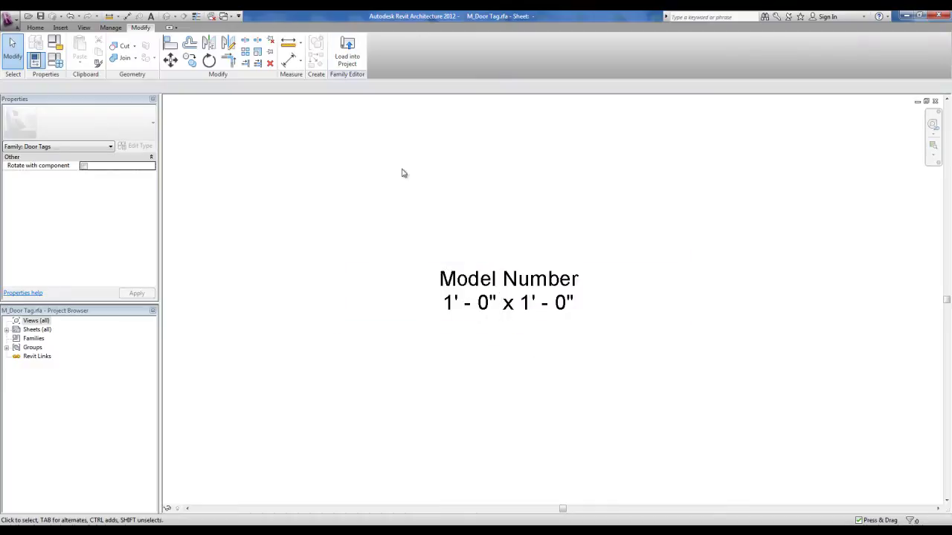
click(353, 63)
click(353, 63)
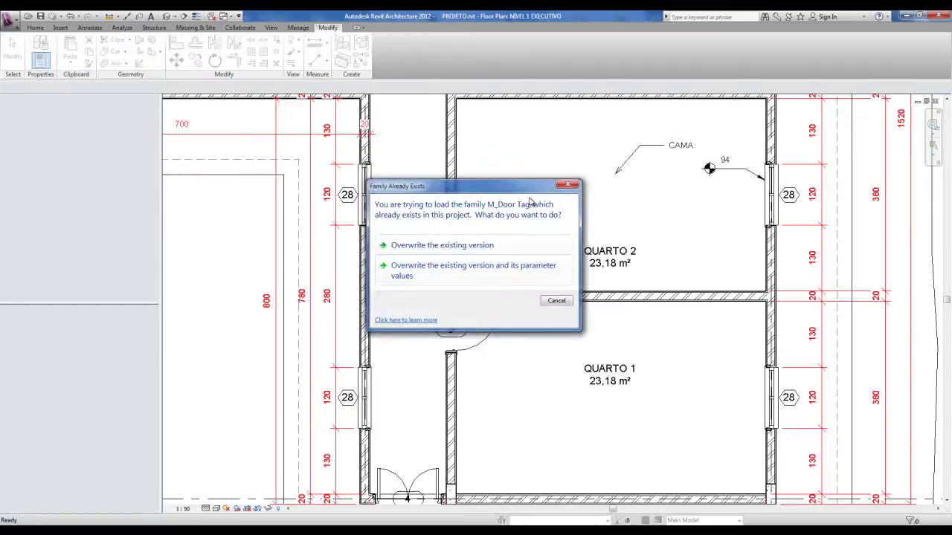
click(415, 245)
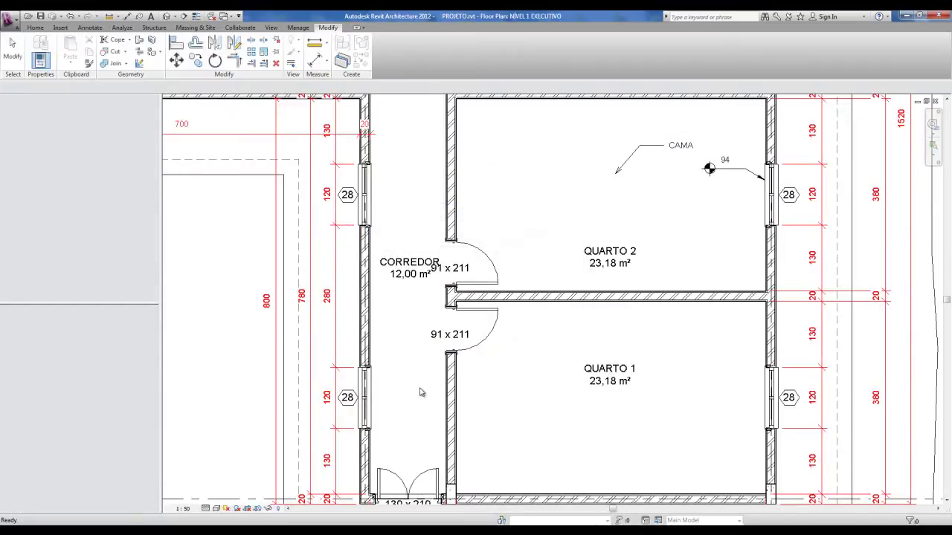
Select the door between CORREDOR and QUARTO 2
scroll(418, 392, down, 2)
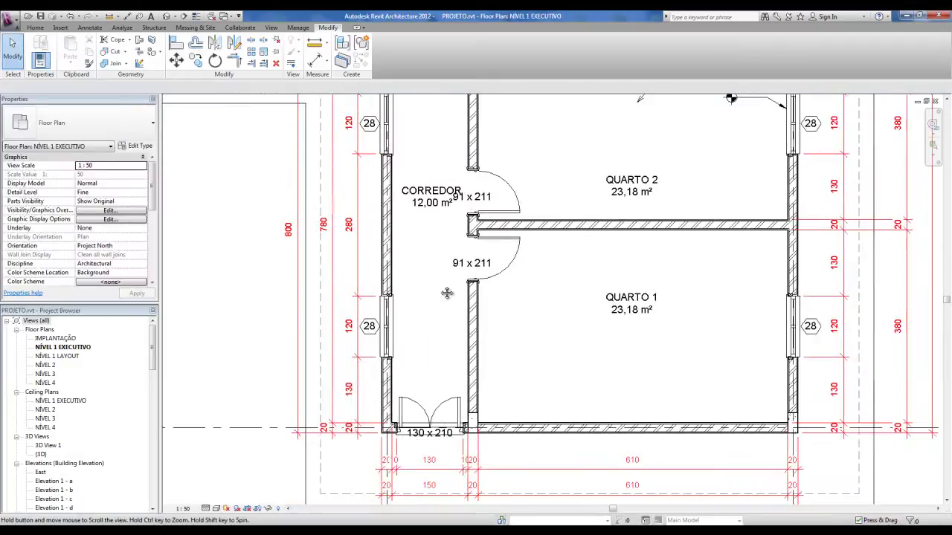
middle_drag(419, 394, 417, 403)
scroll(410, 403, up, 2)
scroll(408, 403, down, 2)
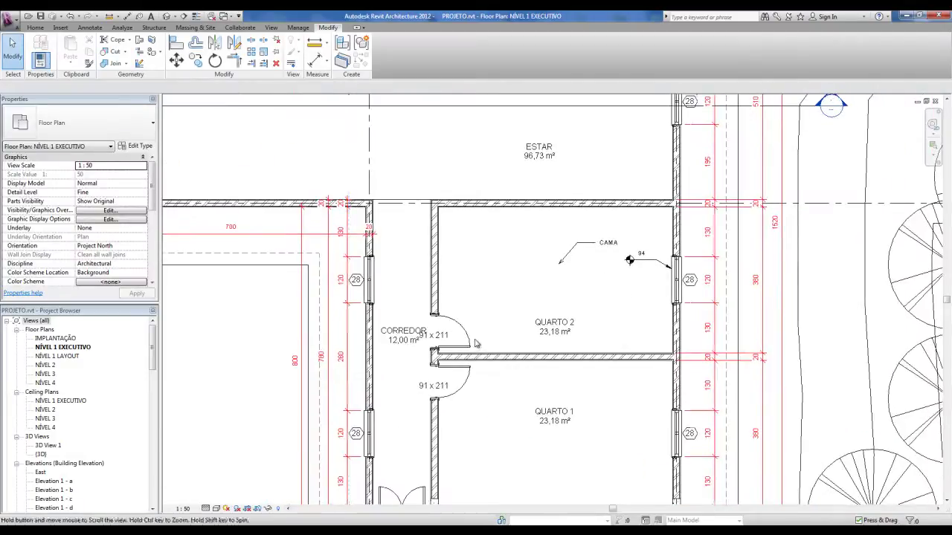
mouse_move(527, 223)
middle_down()
mouse_move(484, 345)
mouse_move(501, 276)
middle_up()
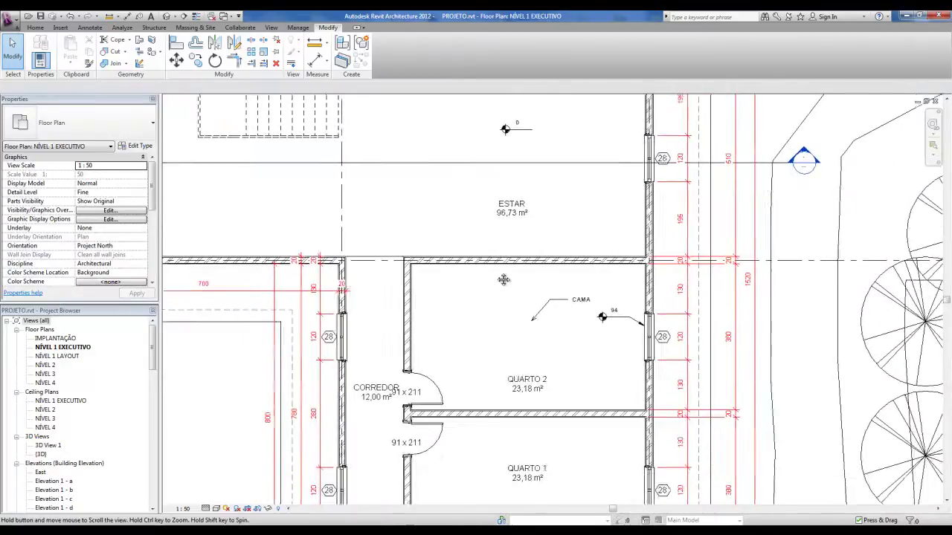
scroll(439, 401, up, 2)
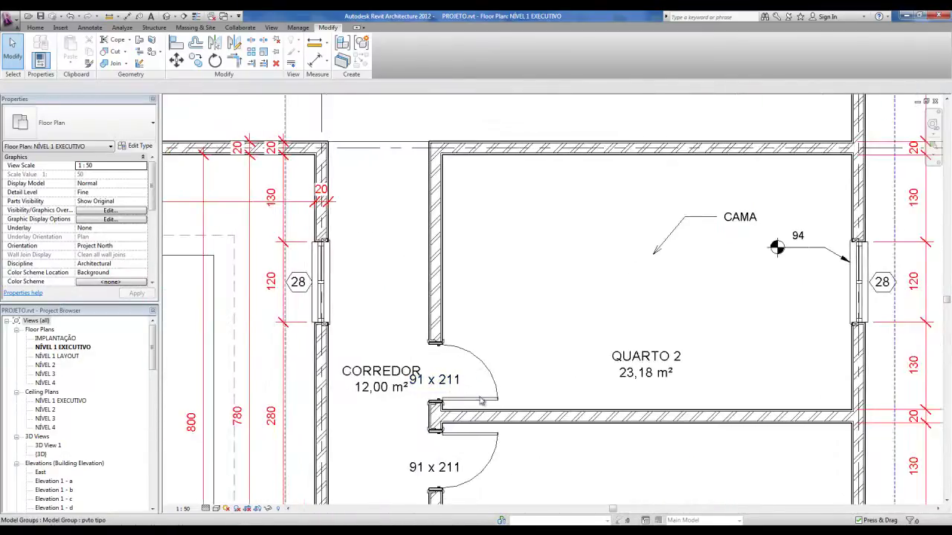
click(481, 400)
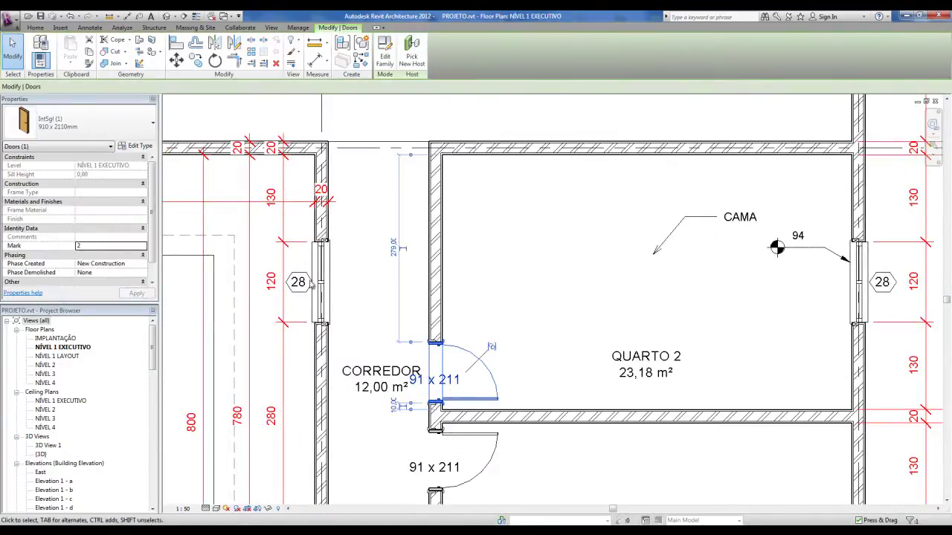
Set the 910 x 2110mm door type's Model parameter to P1
click(139, 146)
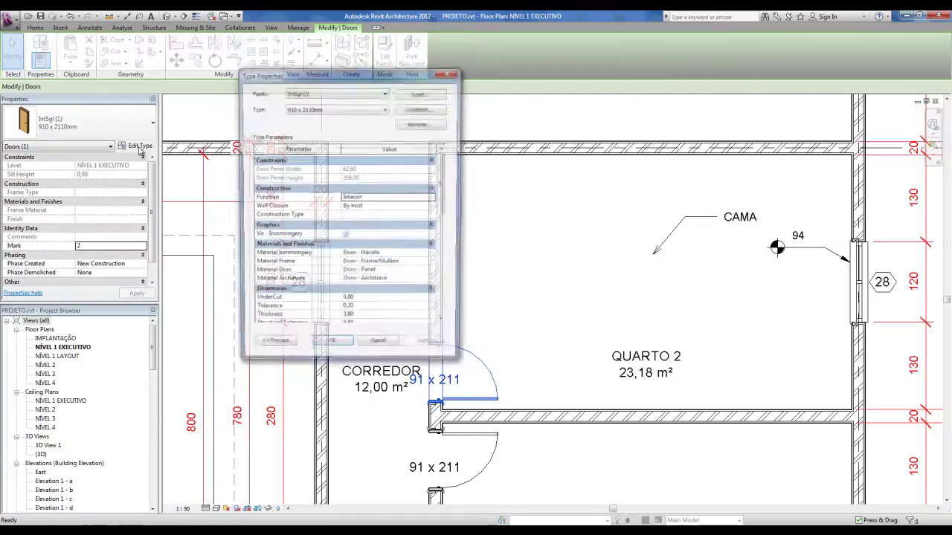
drag(447, 212, 447, 243)
scroll(354, 252, down, 3)
scroll(353, 253, down, 3)
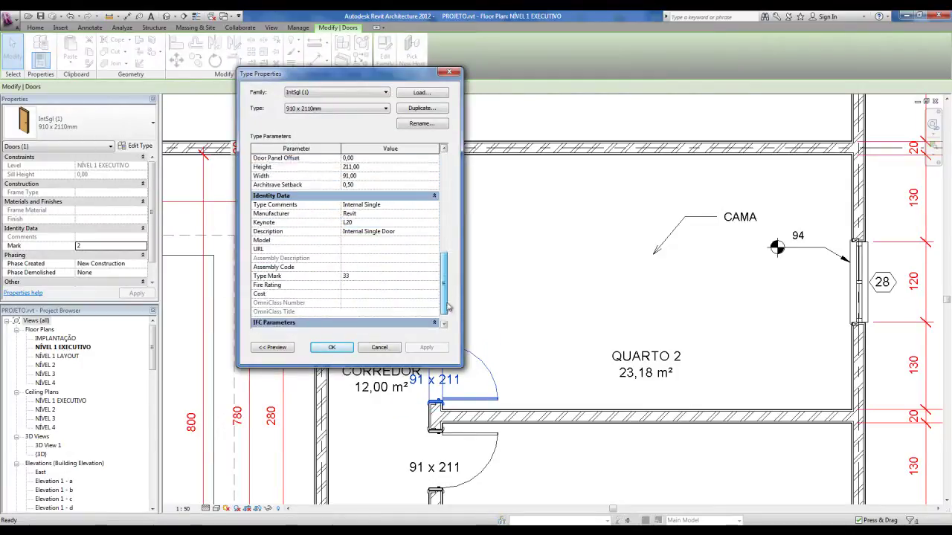
scroll(353, 253, down, 2)
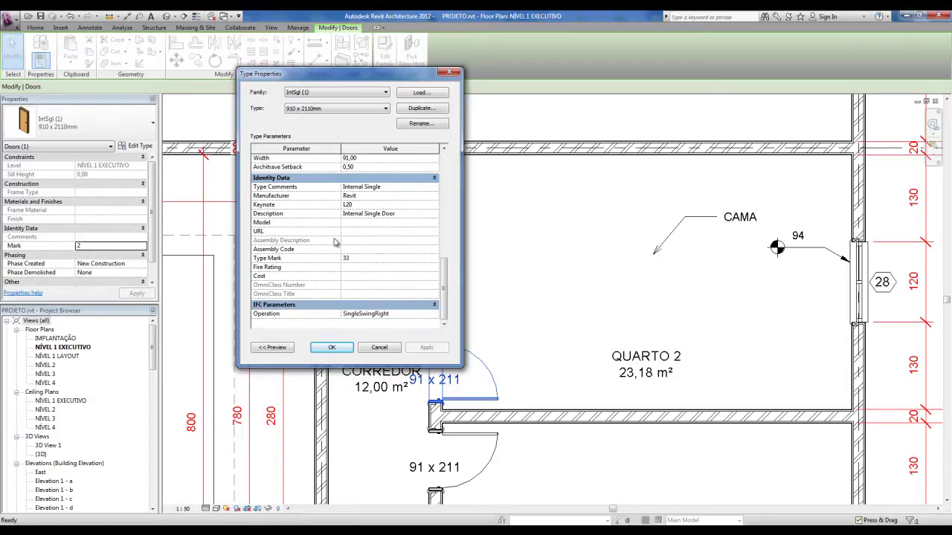
click(358, 223)
text(P1)
click(331, 347)
click(522, 310)
scroll(490, 356, up, 2)
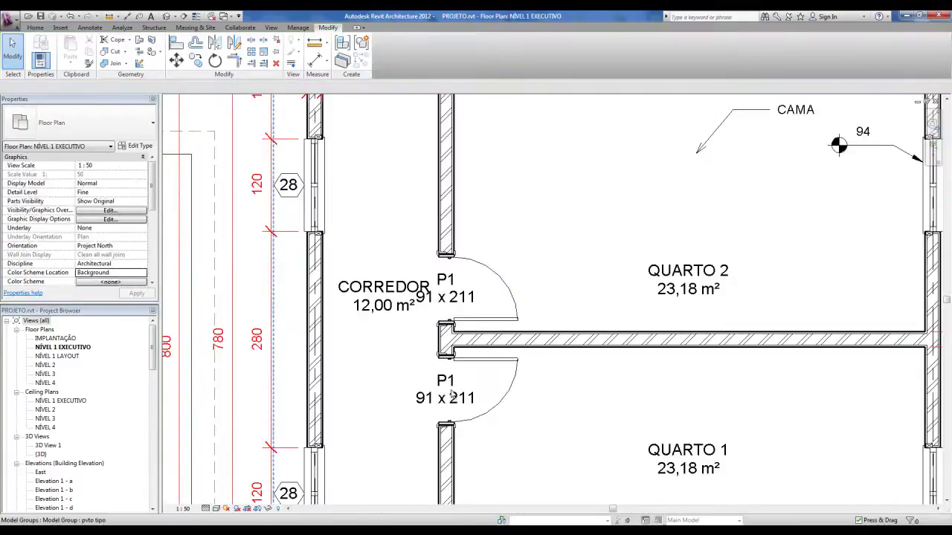
Change the WC door tag's Model value to P2, accepting the type-wide change
scroll(451, 288, down, 2)
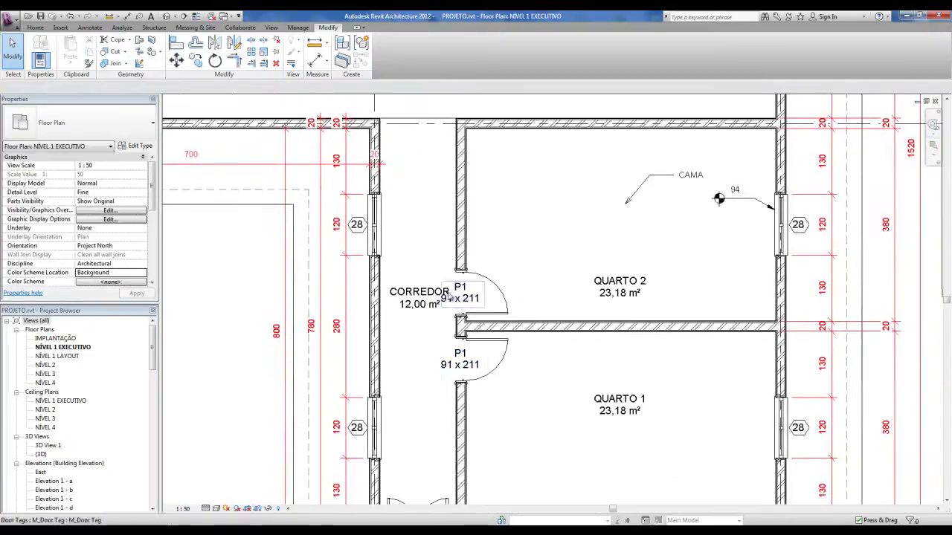
scroll(451, 289, down, 1)
mouse_move(454, 216)
middle_down()
mouse_move(462, 484)
mouse_move(520, 260)
middle_up()
scroll(561, 166, up, 2)
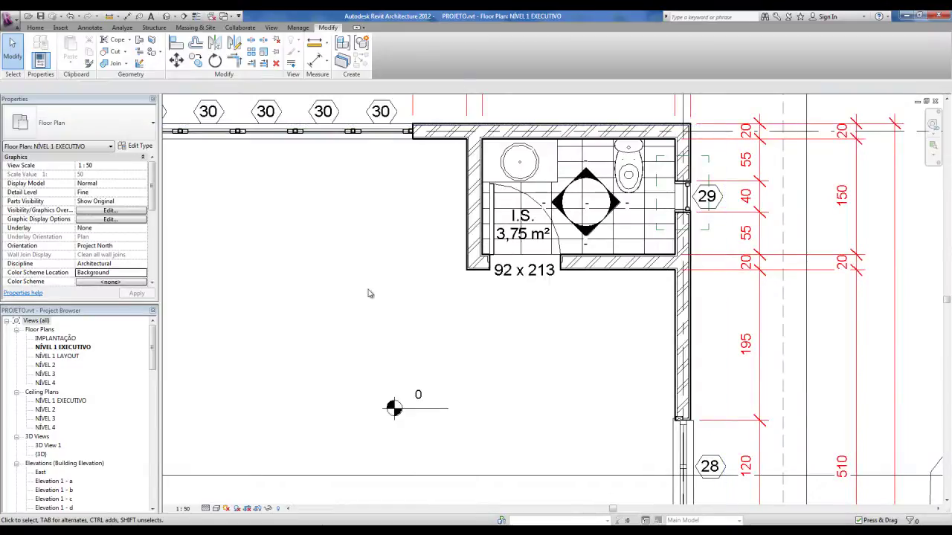
scroll(467, 254, up, 1)
double_click(519, 281)
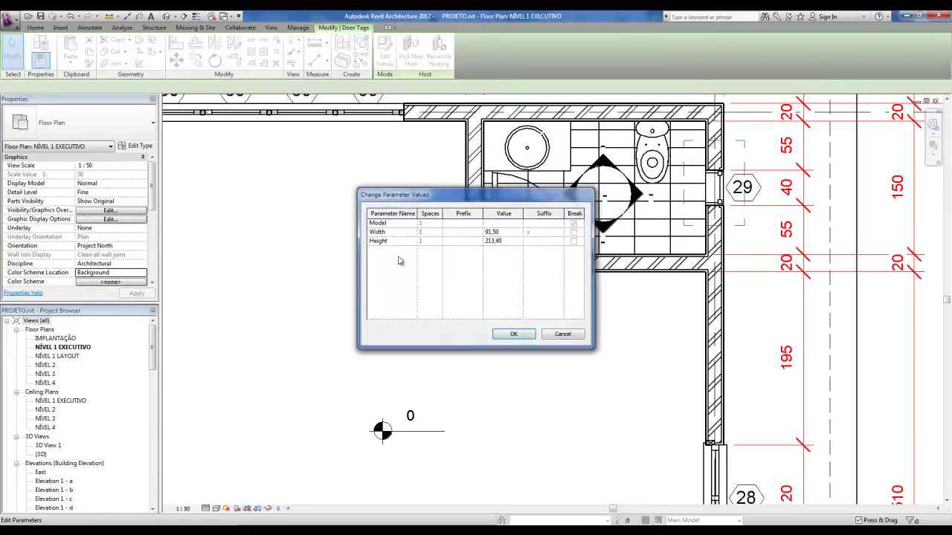
click(394, 227)
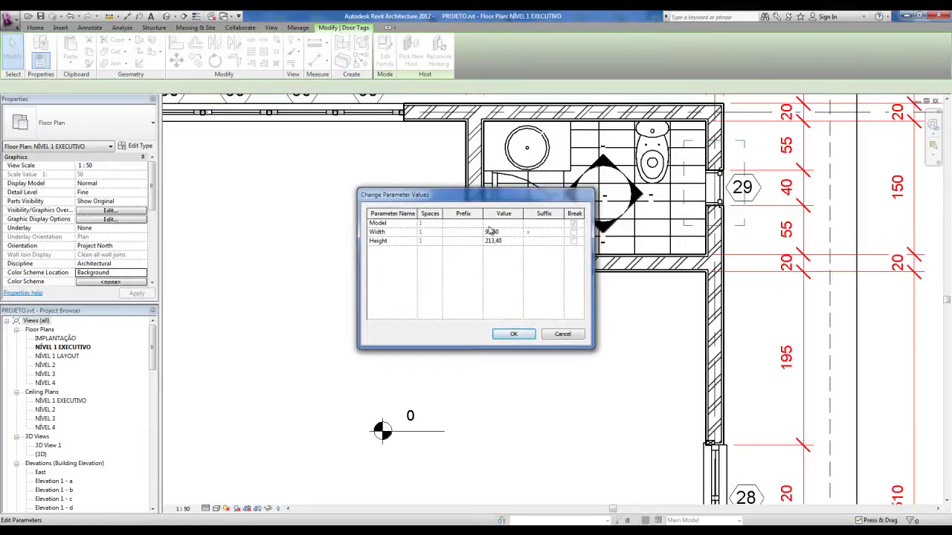
text(P2)
click(514, 335)
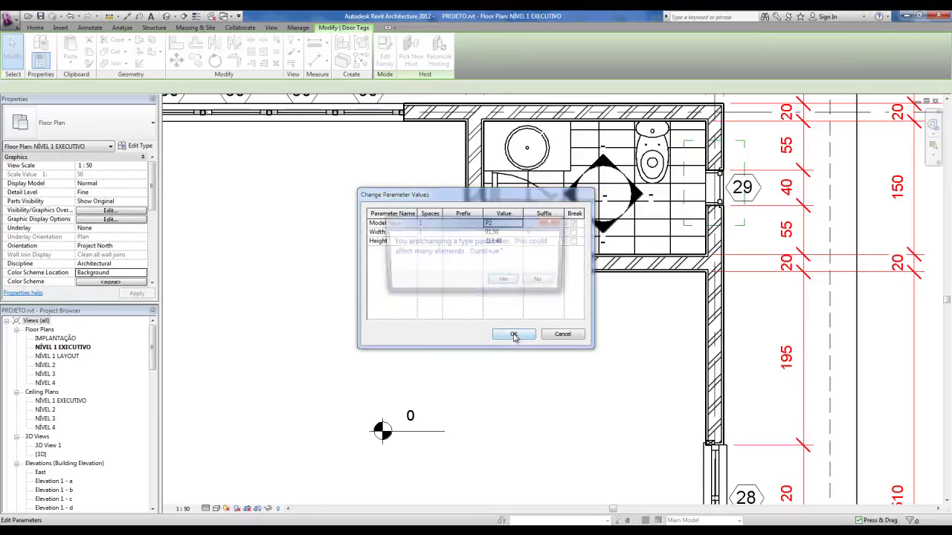
click(503, 284)
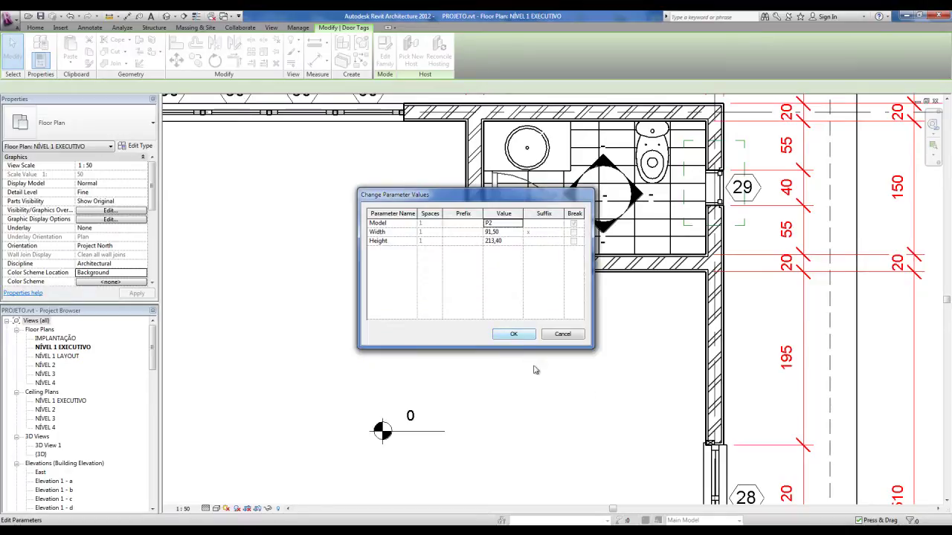
click(514, 336)
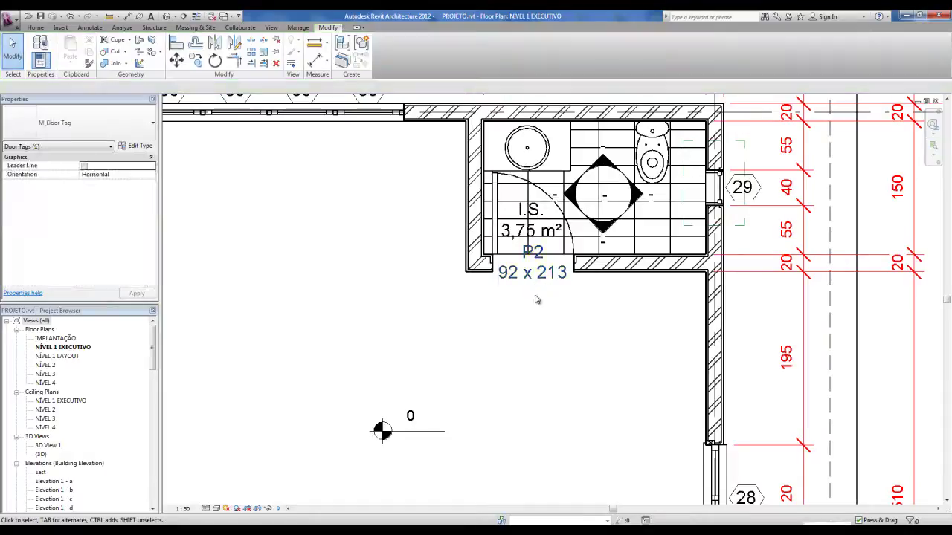
Move the P2 tag down below the WC door opening
drag(534, 289, 534, 318)
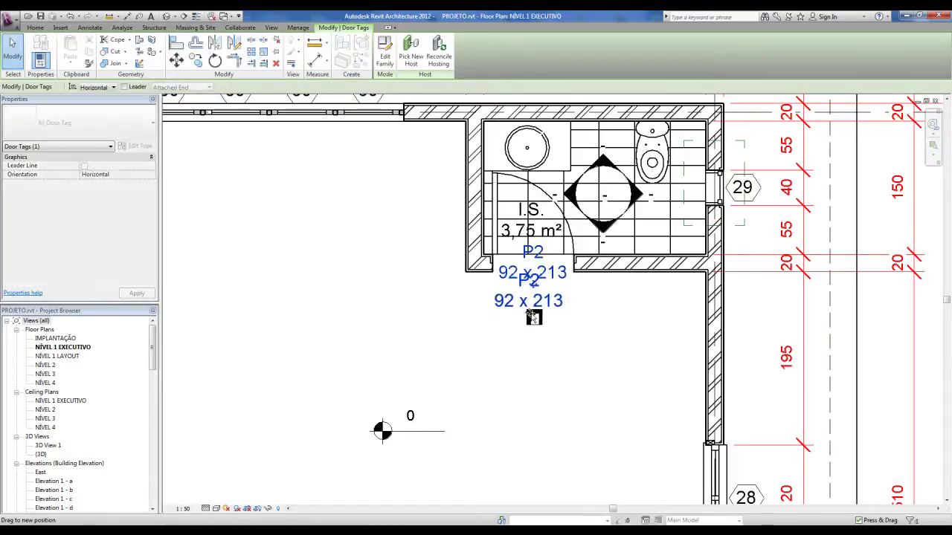
click(535, 344)
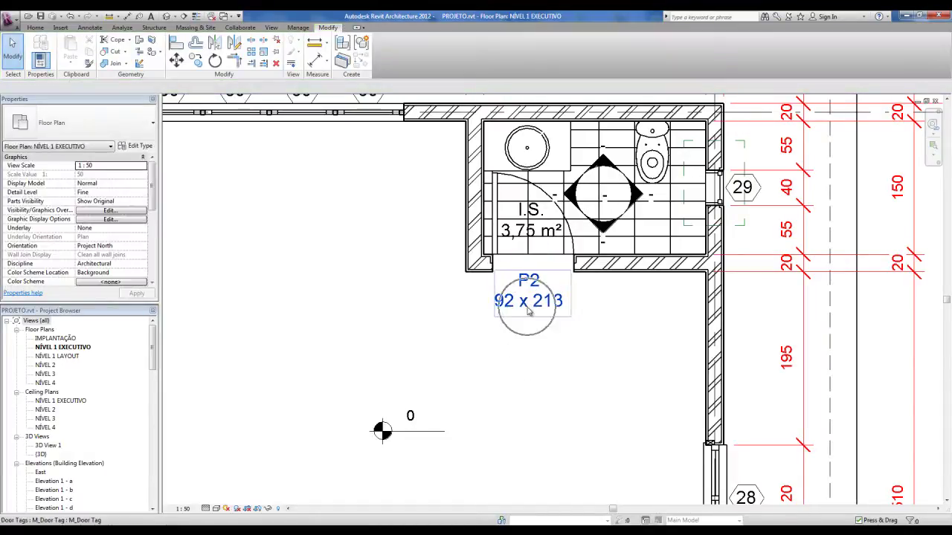
click(518, 181)
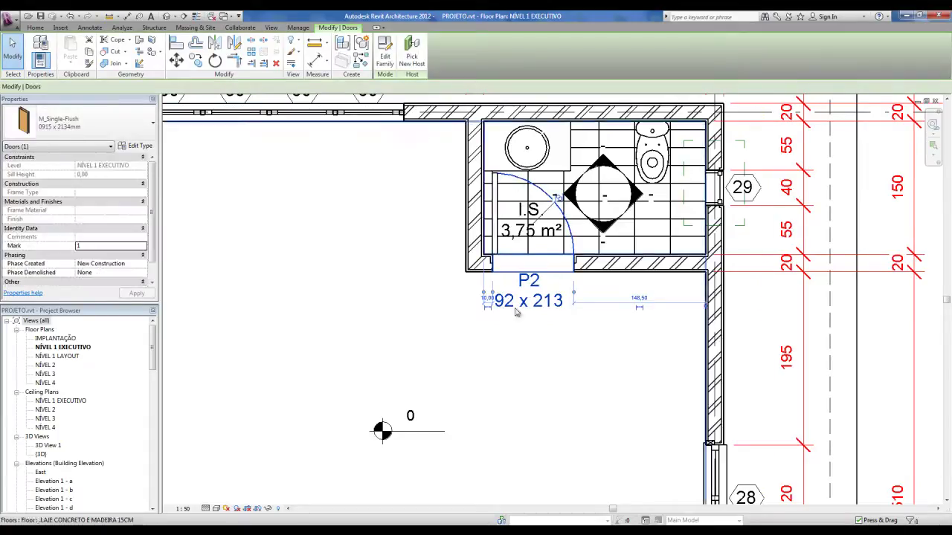
click(520, 356)
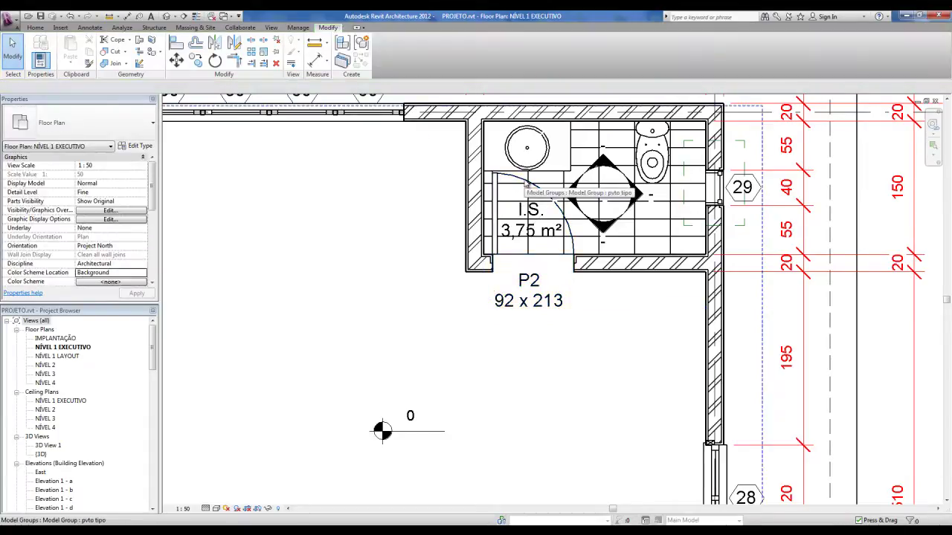
Zoom in and cycle past the pvto tipo model group to select the WC door
click(525, 183)
scroll(525, 182, down, 3)
scroll(525, 182, down, 3)
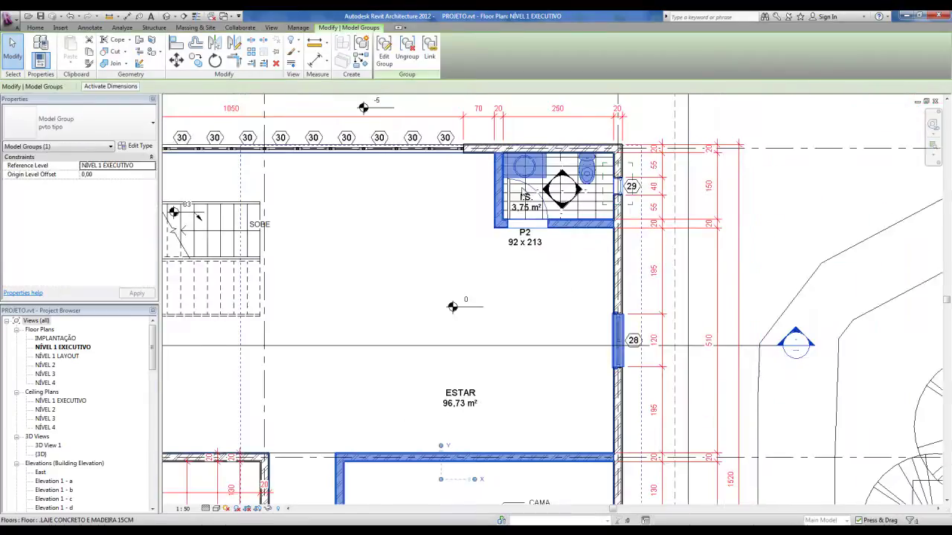
scroll(493, 170, up, 2)
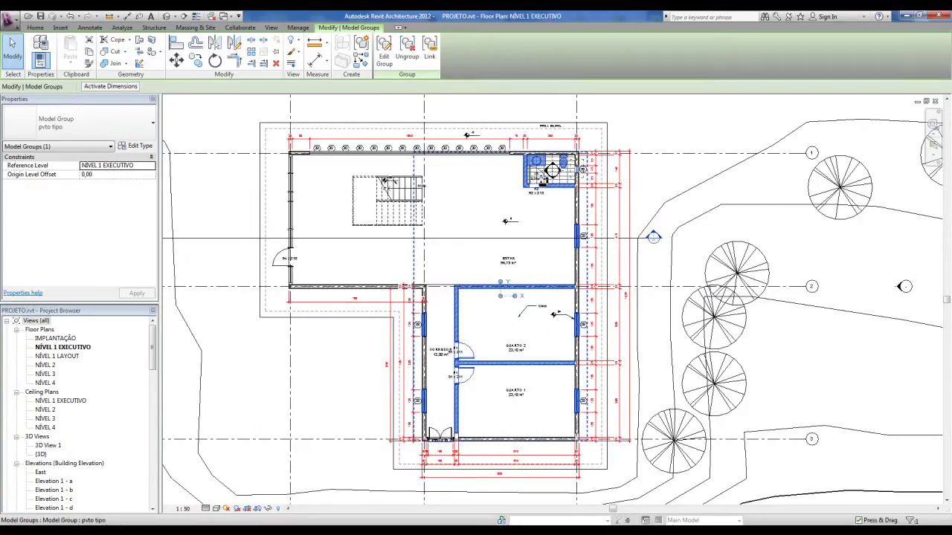
scroll(539, 182, up, 2)
scroll(491, 186, up, 1)
scroll(505, 179, up, 1)
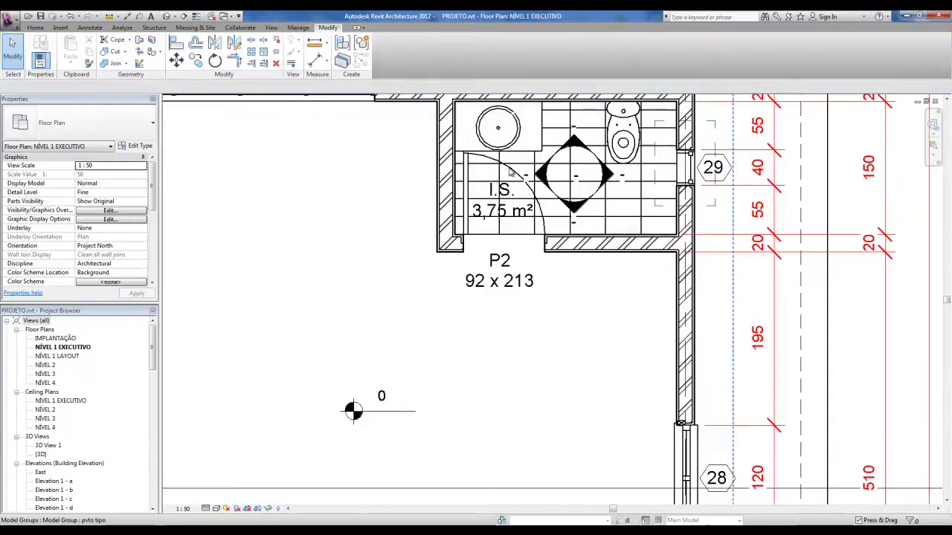
key(Tab)
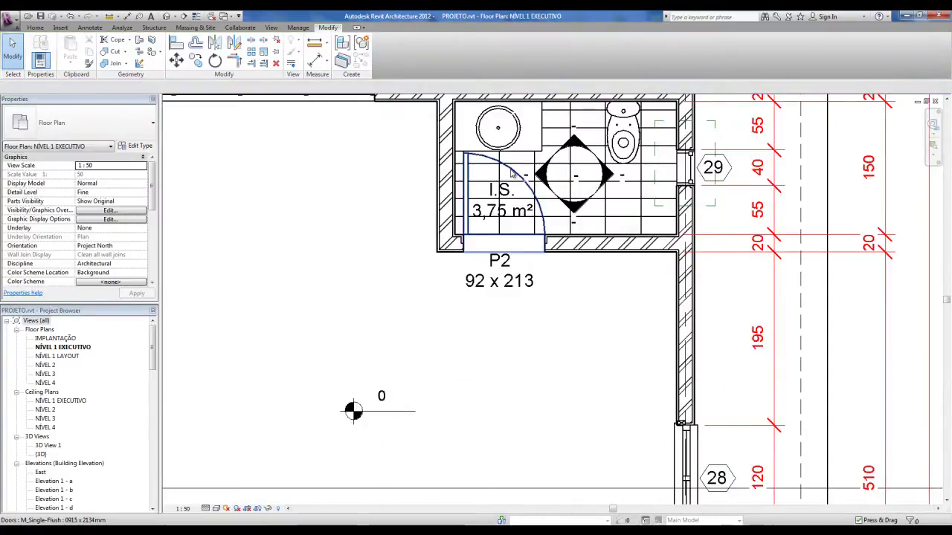
click(511, 173)
Give the I.S. door's M_Single-Flush 0915 x 2134mm type the Model value P2 and deselect the door
click(136, 147)
drag(441, 220, 442, 297)
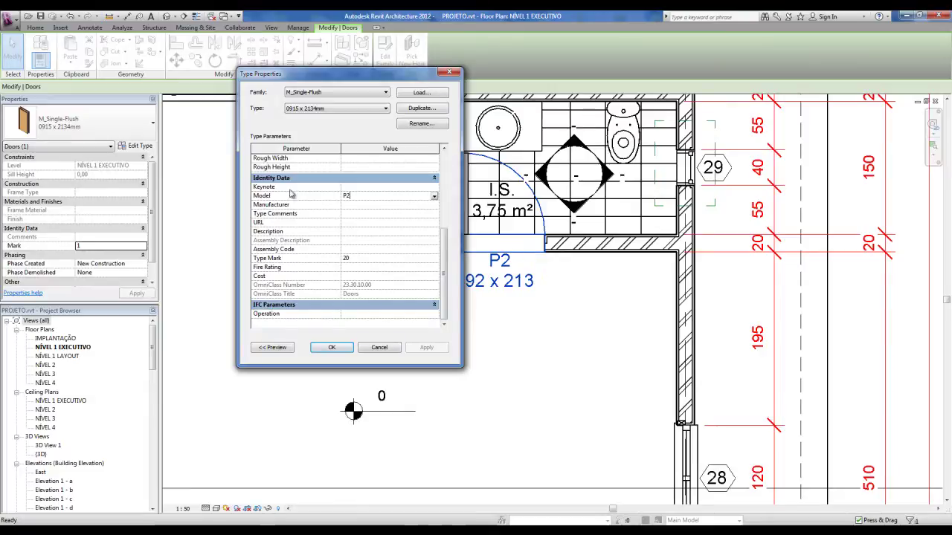
click(351, 224)
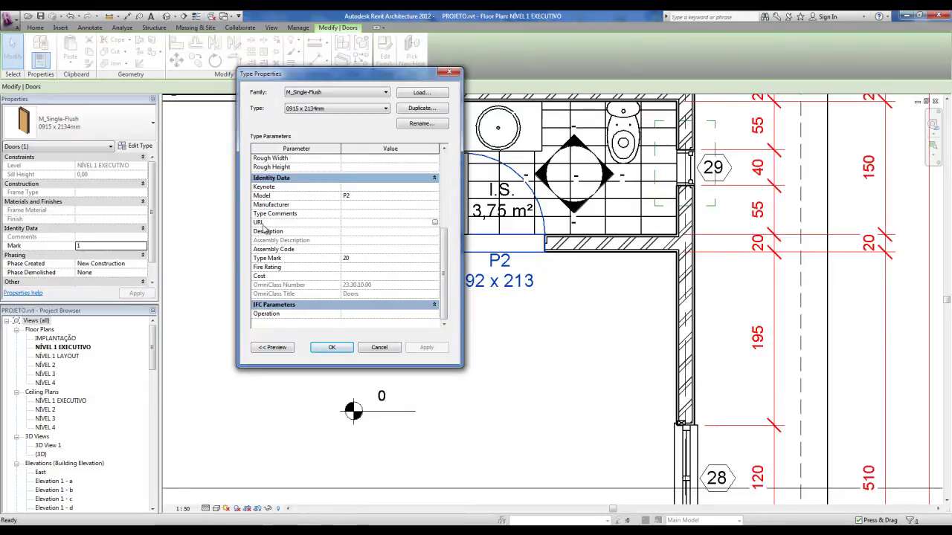
click(352, 205)
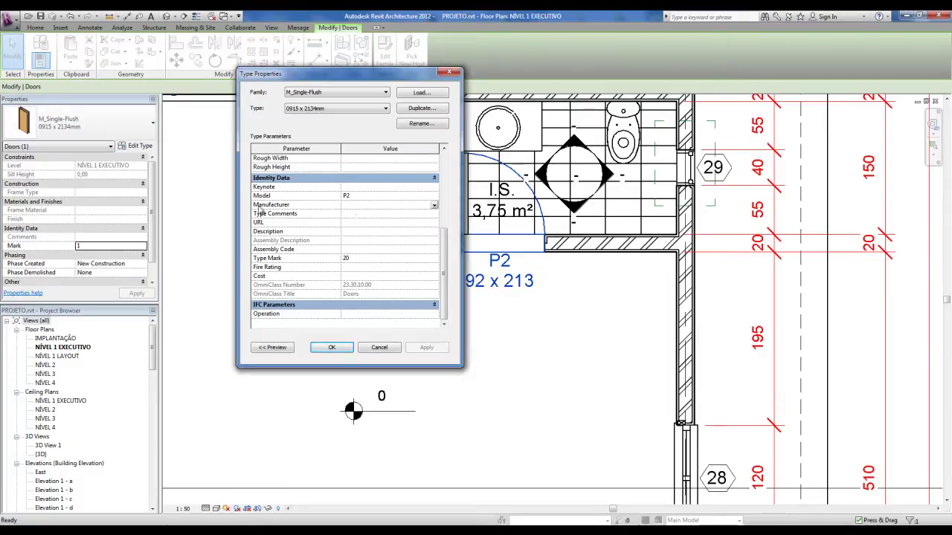
click(351, 205)
click(357, 196)
click(448, 73)
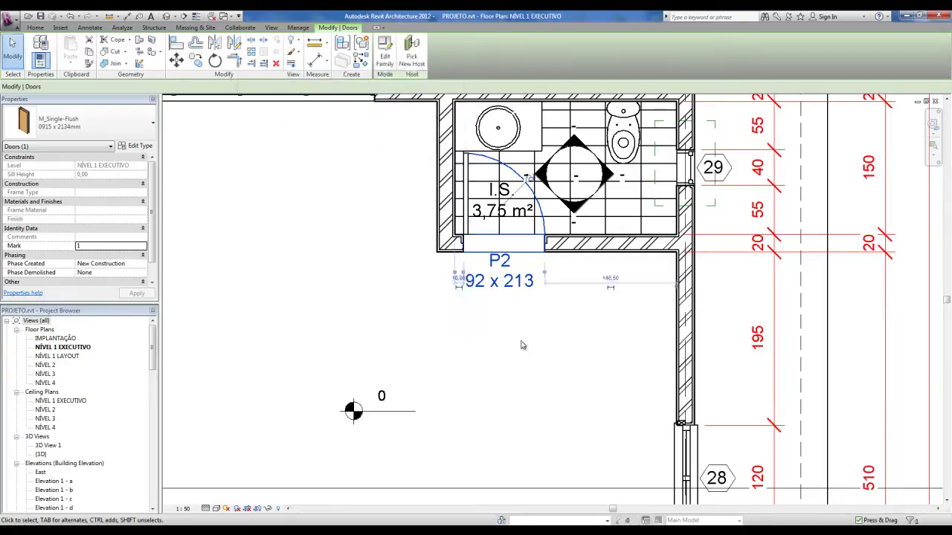
click(468, 339)
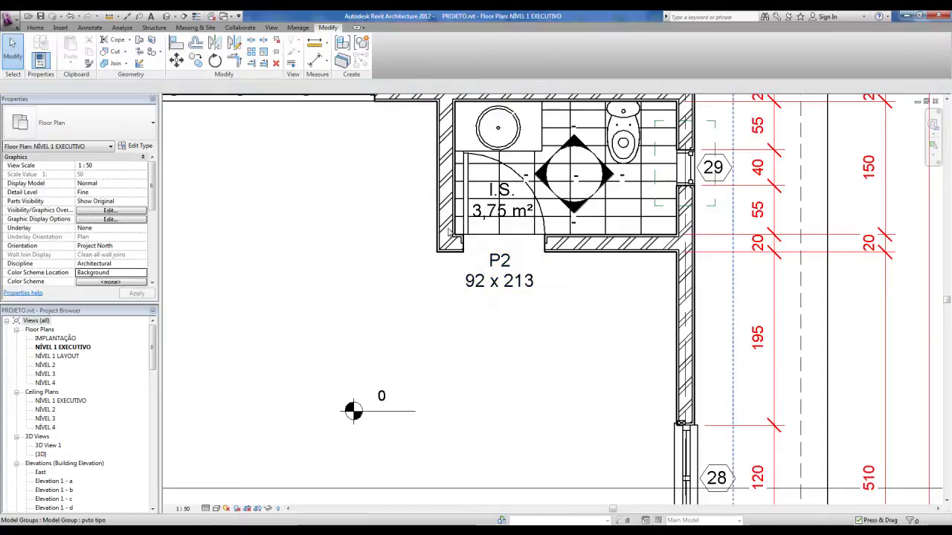
Measure the P2 door opening from wall end to jamb, reading 91,50
scroll(449, 232, down, 1)
scroll(468, 266, up, 1)
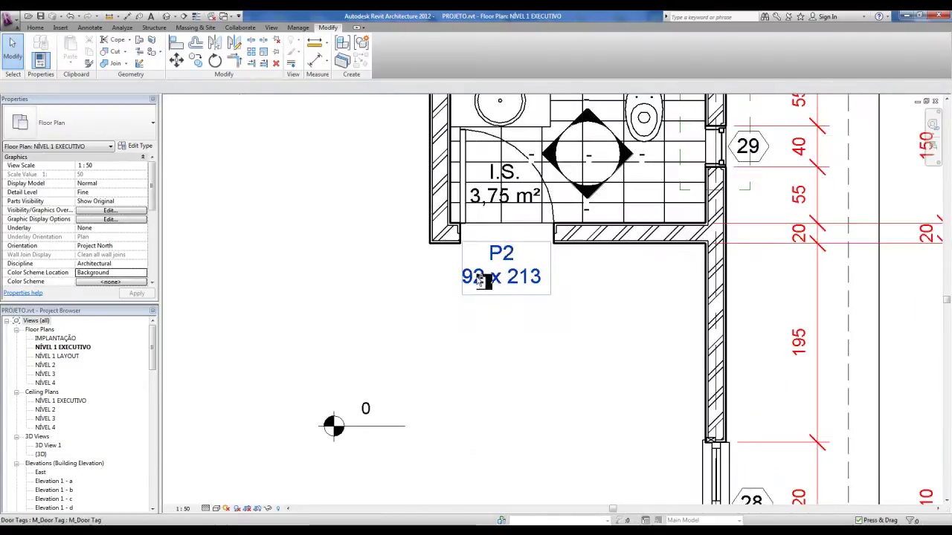
scroll(510, 263, up, 1)
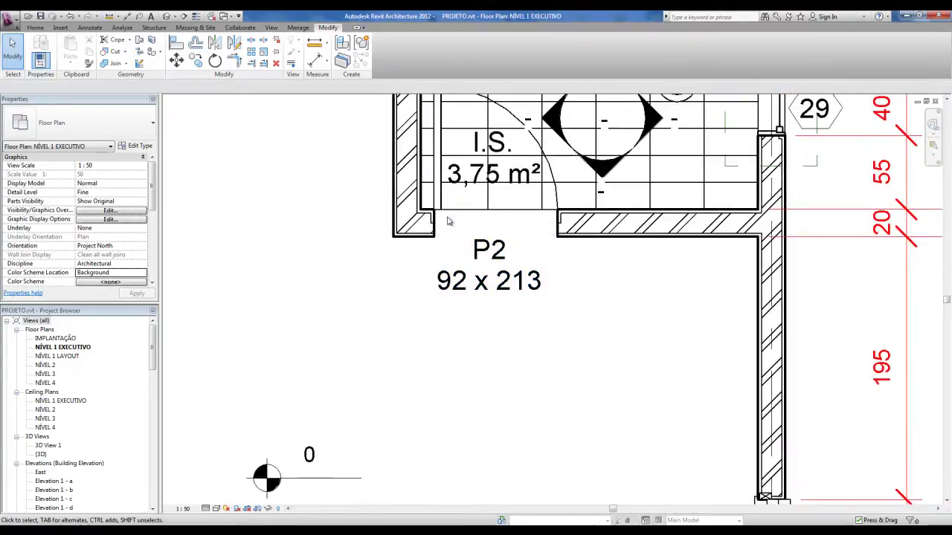
scroll(591, 234, up, 1)
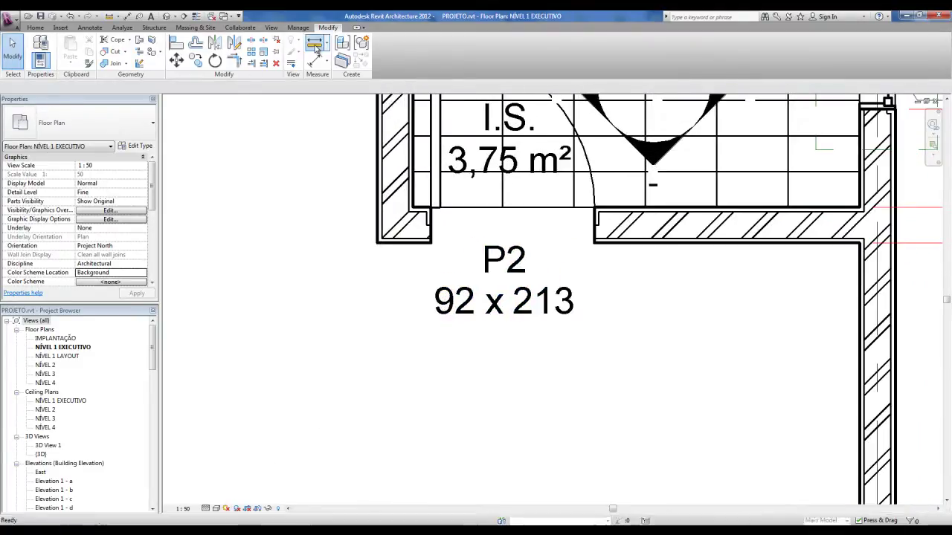
click(313, 44)
click(430, 232)
click(595, 236)
key(Escape)
key(Escape)
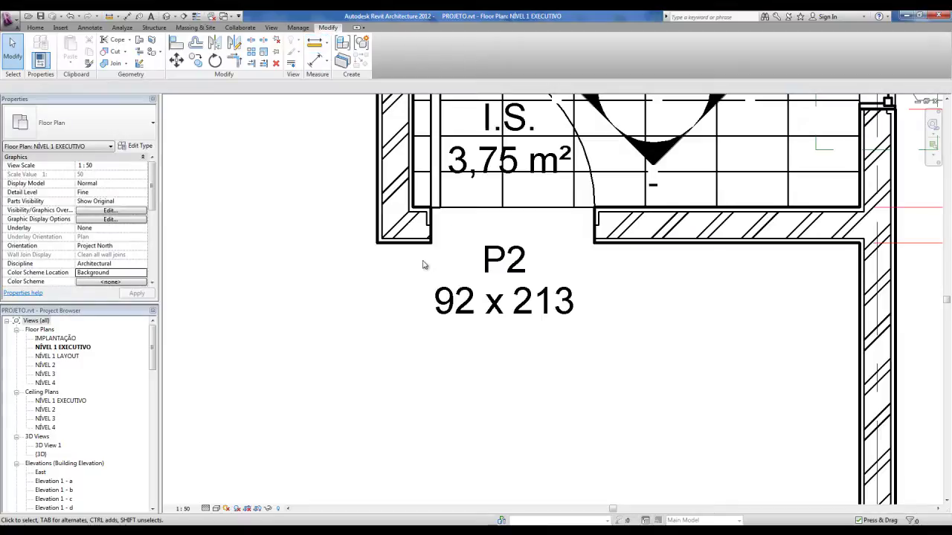
Switch walls to thin-line display with TL
key(t)
key(l)
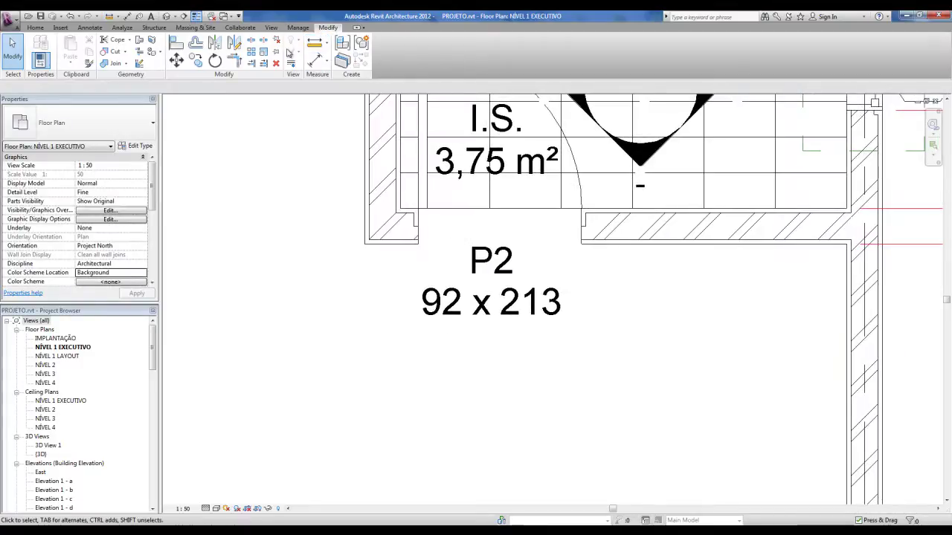
key(Return)
Cancel the stray measurement and zoom in on the corridor door
click(417, 230)
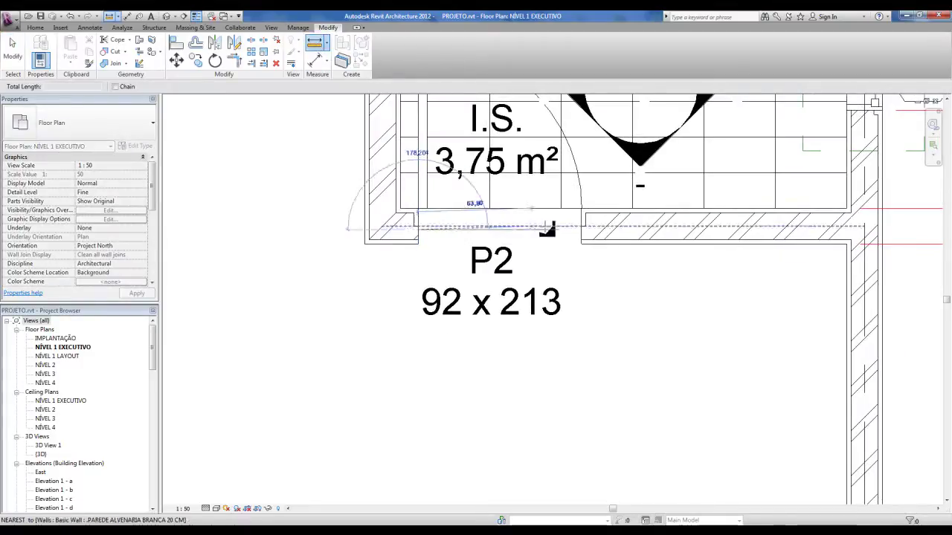
key(Escape)
key(Escape)
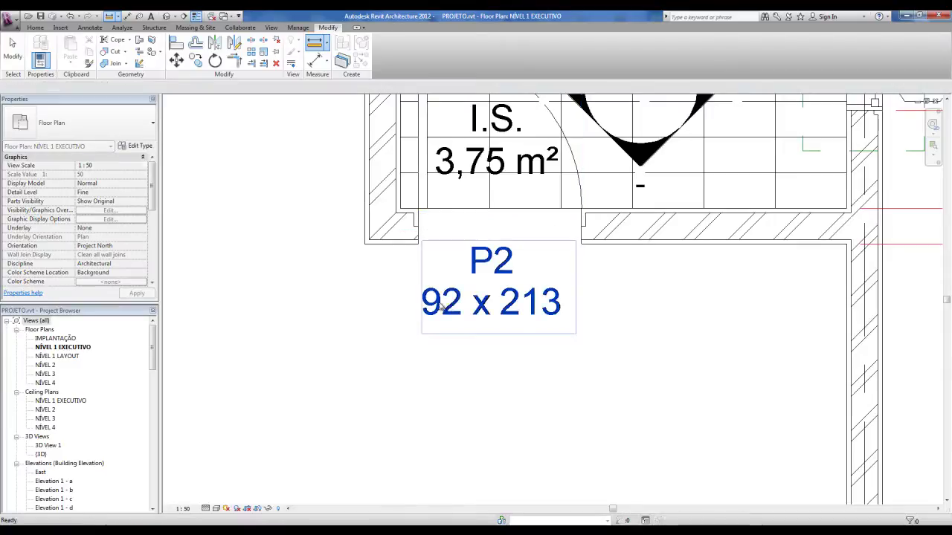
click(445, 303)
scroll(441, 304, down, 5)
scroll(404, 258, up, 2)
scroll(403, 258, up, 2)
scroll(404, 258, up, 3)
scroll(404, 258, up, 2)
Measure the corridor's P1 door opening jamb to jamb, reading 91,00
click(314, 43)
click(449, 424)
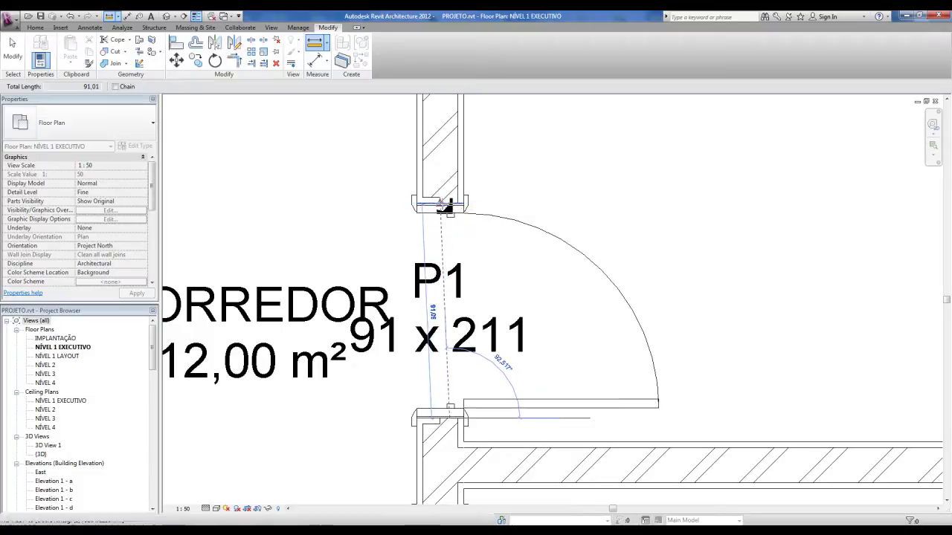
key(Escape)
key(Escape)
click(311, 45)
click(446, 203)
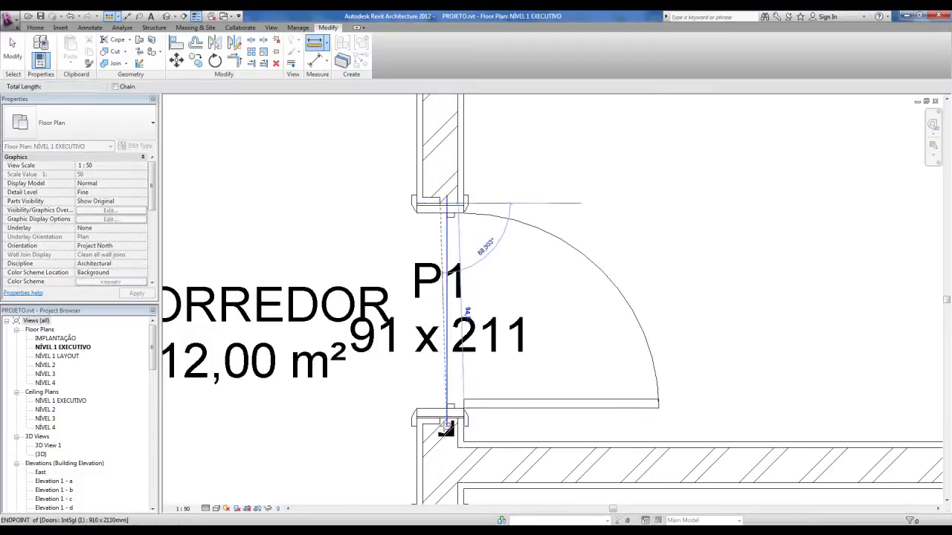
click(442, 421)
key(Escape)
key(Escape)
scroll(438, 413, down, 2)
Set the 130 x 210 double door's Model to P3 through its tag
scroll(437, 413, down, 3)
scroll(423, 366, up, 2)
scroll(437, 312, up, 1)
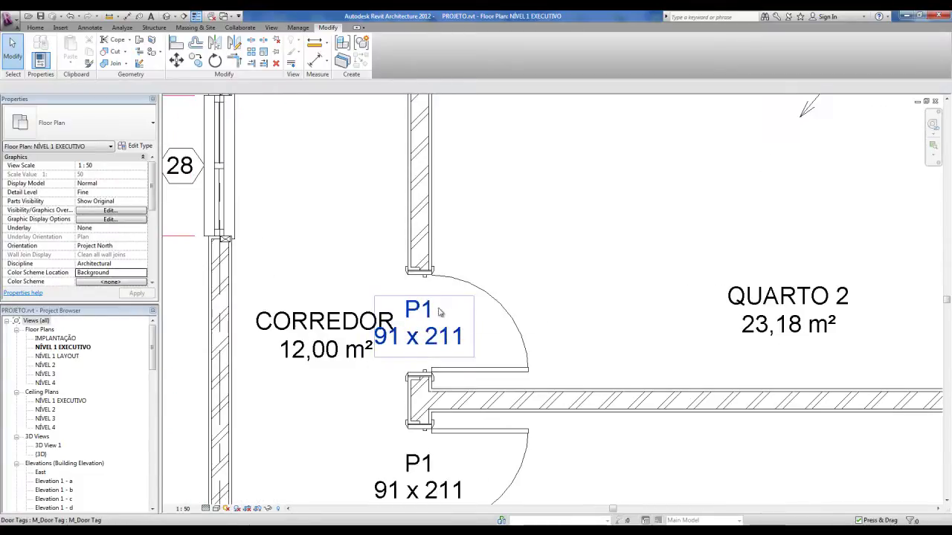
scroll(438, 310, down, 2)
scroll(528, 244, down, 1)
middle_drag(522, 255, 484, 244)
scroll(484, 245, up, 1)
scroll(480, 230, up, 1)
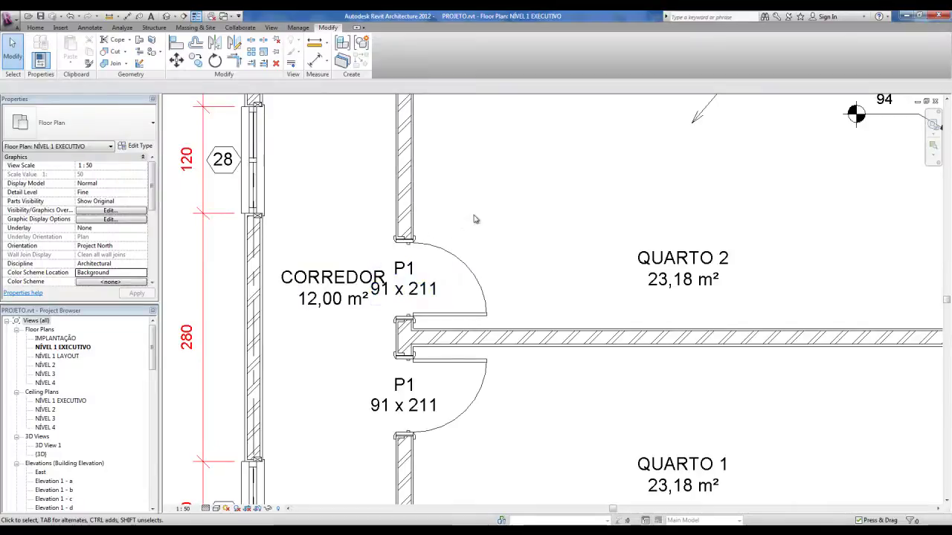
scroll(475, 219, down, 3)
middle_drag(481, 220, 467, 301)
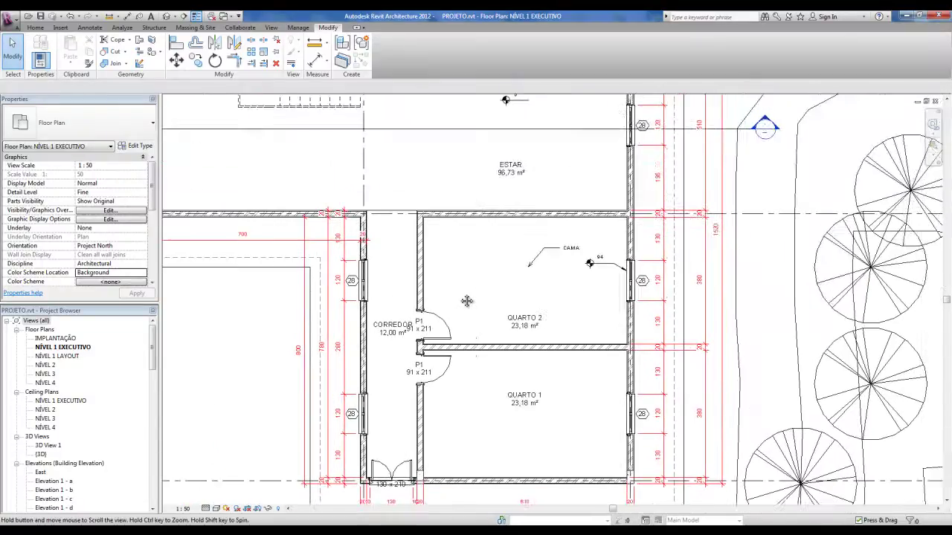
scroll(467, 301, up, 1)
scroll(441, 312, up, 1)
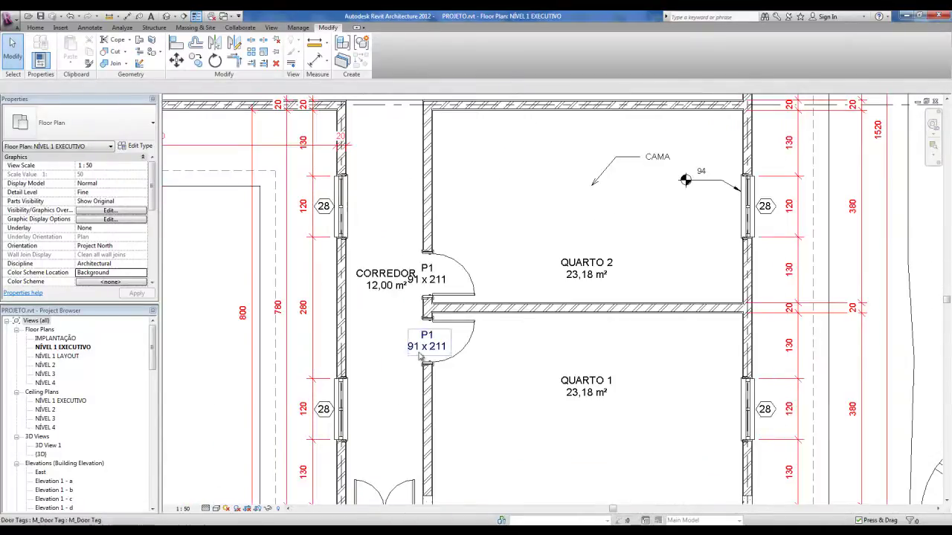
middle_drag(446, 391, 445, 254)
scroll(443, 272, up, 1)
scroll(439, 289, up, 1)
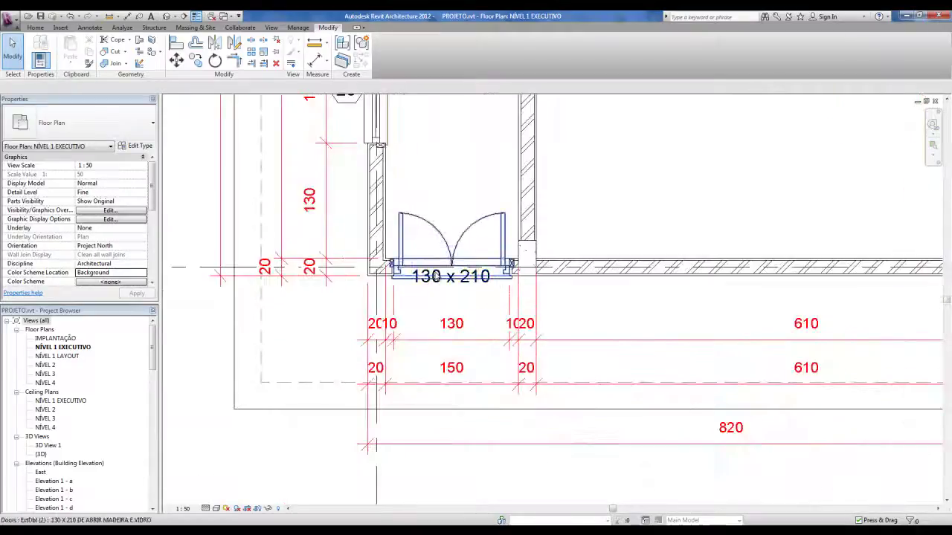
double_click(436, 292)
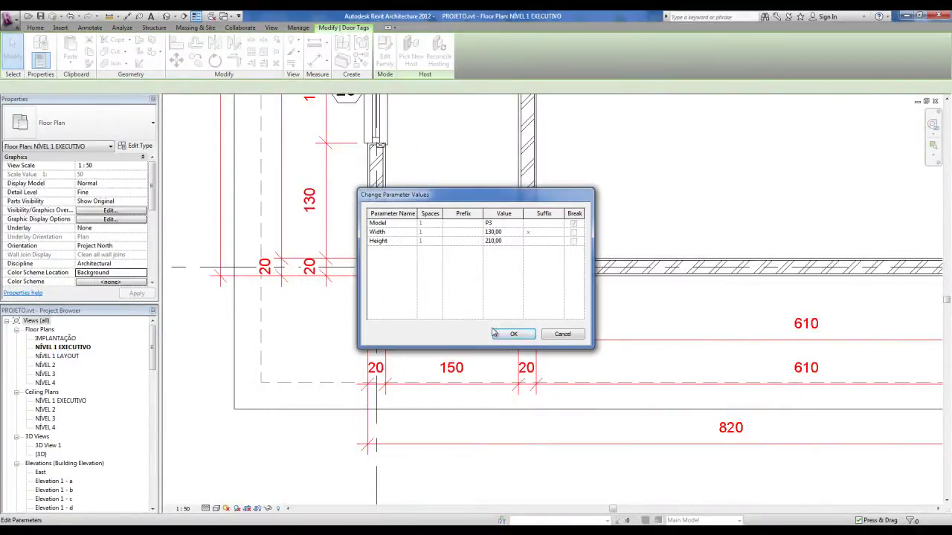
click(503, 223)
key(Return)
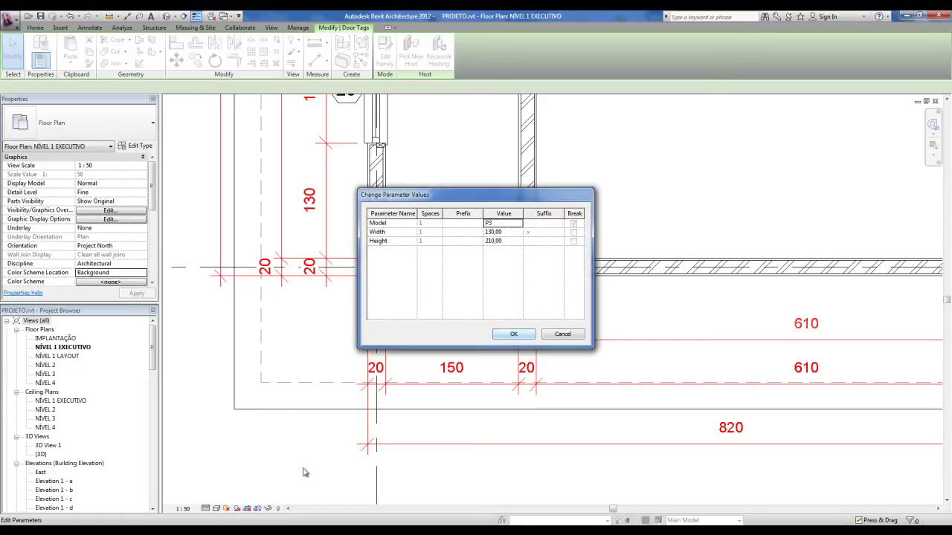
click(512, 336)
Move the P3 tag above the double door
scroll(371, 350, down, 3)
scroll(595, 223, down, 1)
scroll(616, 127, up, 1)
scroll(438, 315, up, 3)
scroll(435, 316, up, 1)
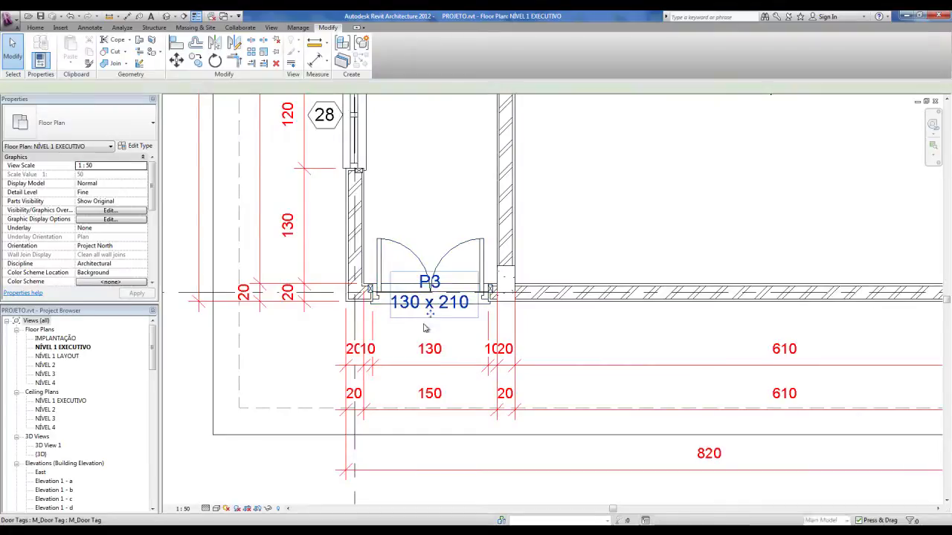
click(430, 314)
drag(432, 317, 427, 250)
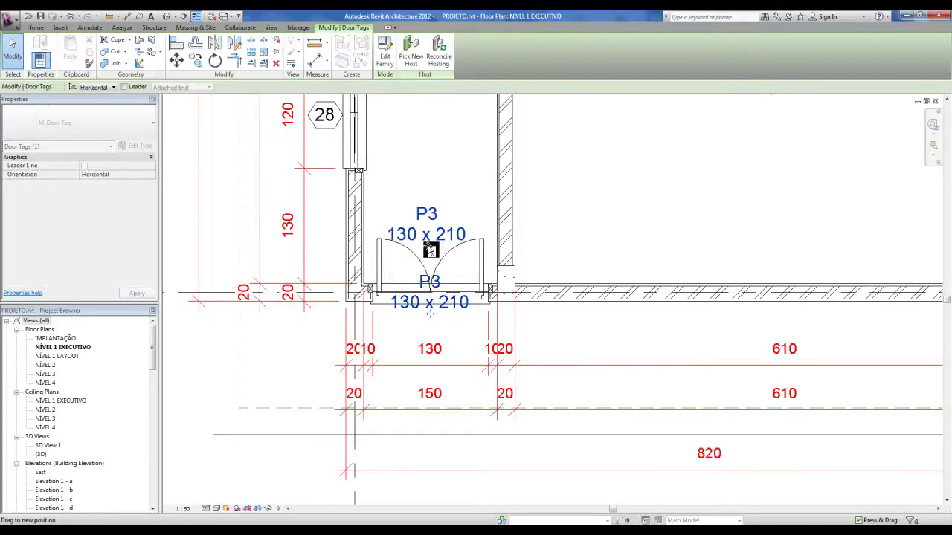
click(245, 476)
scroll(308, 439, down, 4)
scroll(320, 334, up, 2)
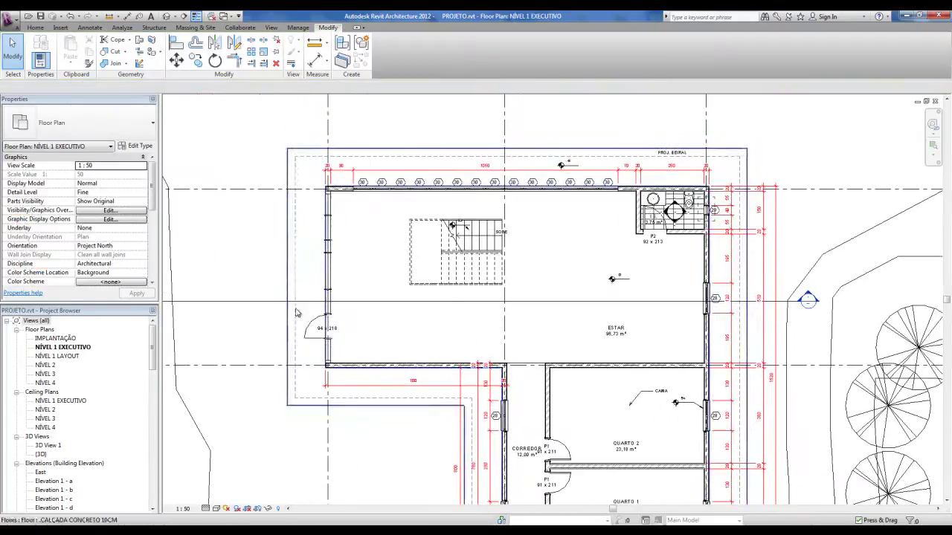
scroll(336, 344, up, 2)
Set the 94 x 218 door's Model to P4, accepting the type parameter warning
double_click(381, 335)
text(P4)
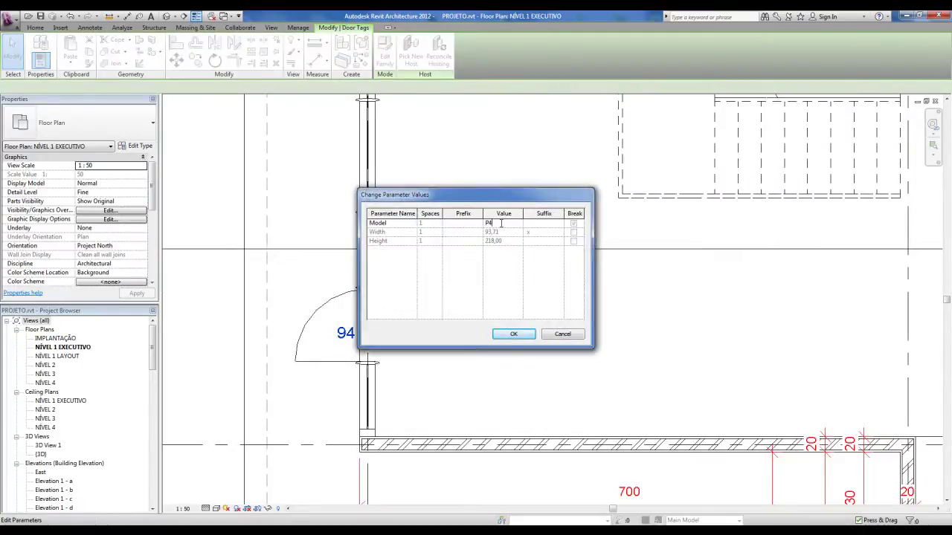
click(516, 336)
click(512, 279)
click(511, 335)
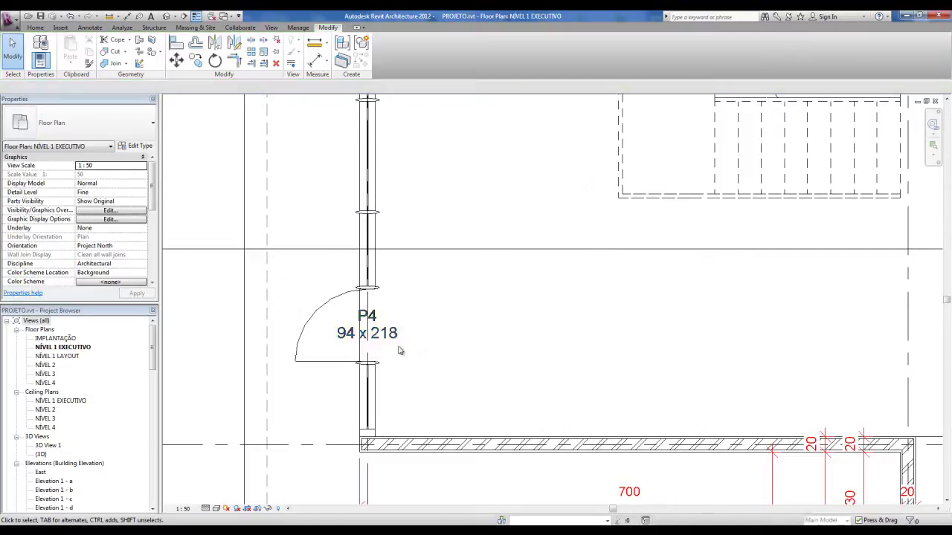
Shift the P4 tag right, clear of the door swing
click(369, 345)
drag(369, 345, 437, 354)
click(463, 395)
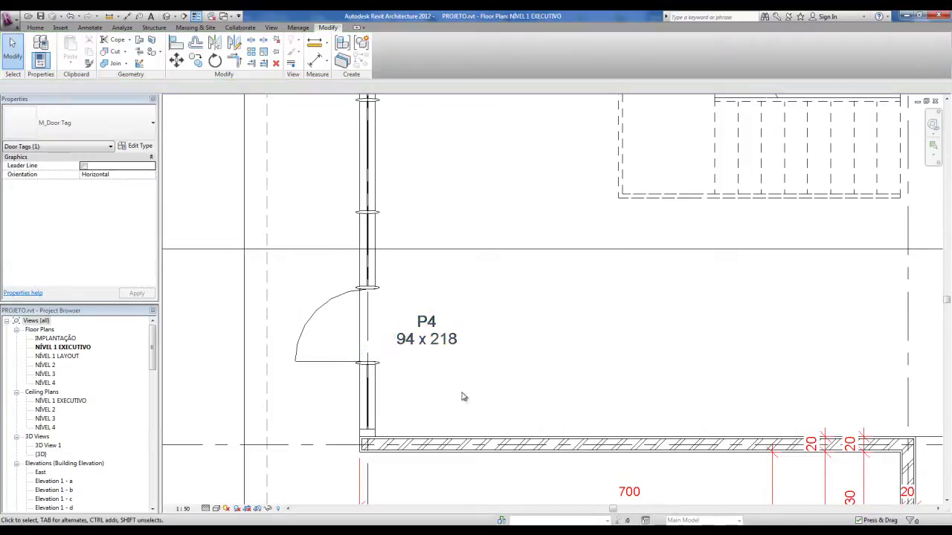
scroll(313, 267, down, 3)
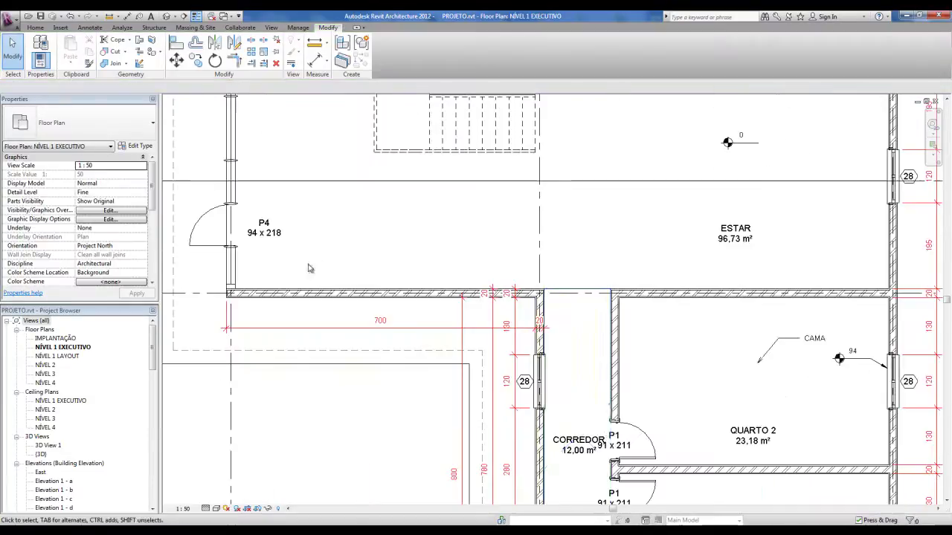
Place a 910 x 2110mm single door, tagged P1 91 x 211, in the ESTAR lower wall
right_click(636, 478)
key(Escape)
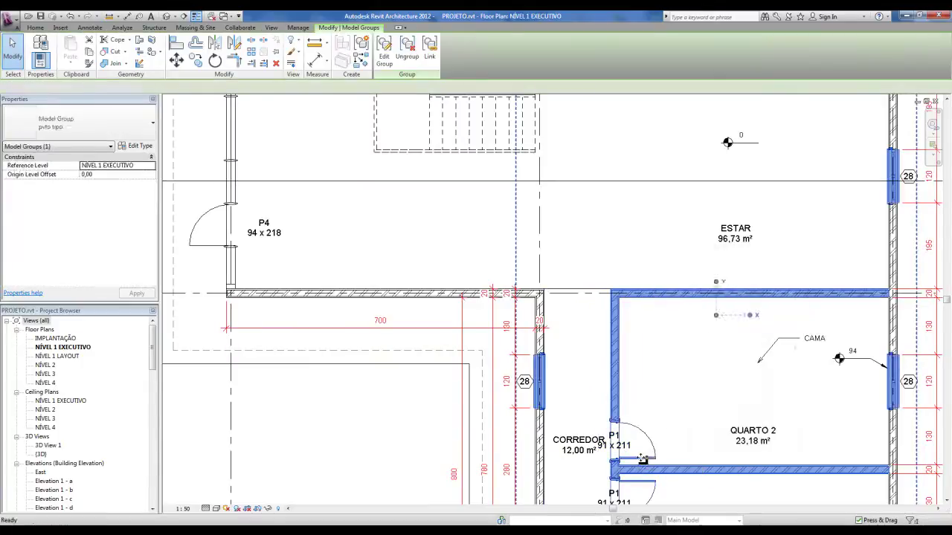
key(Escape)
click(35, 27)
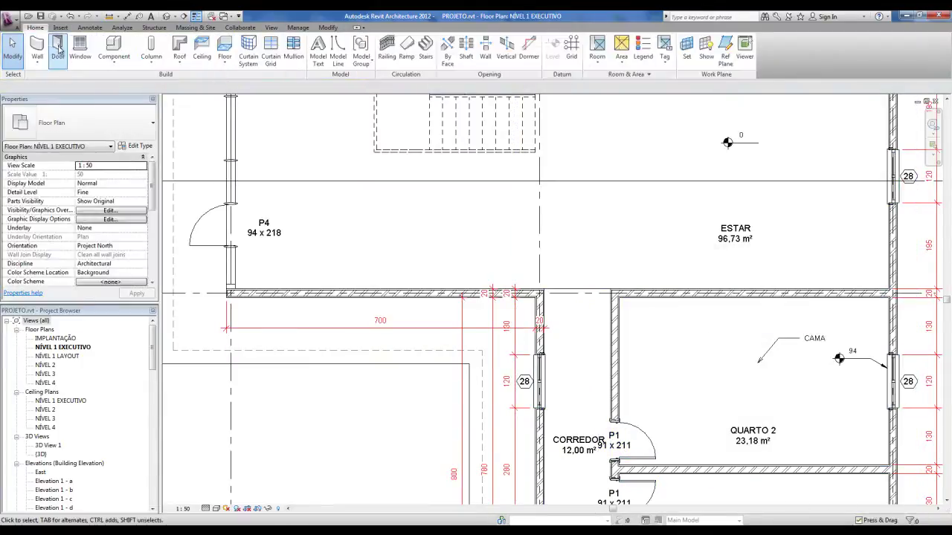
click(58, 49)
click(89, 128)
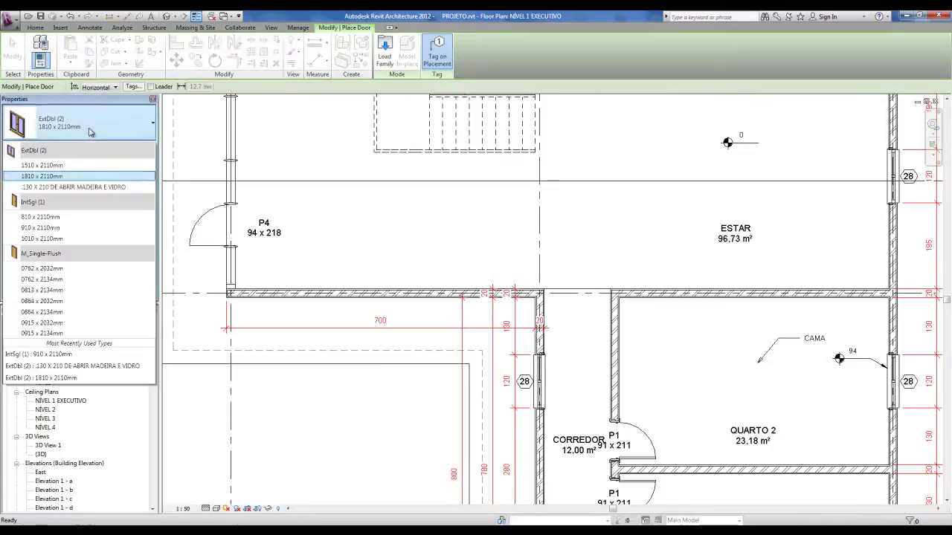
click(50, 230)
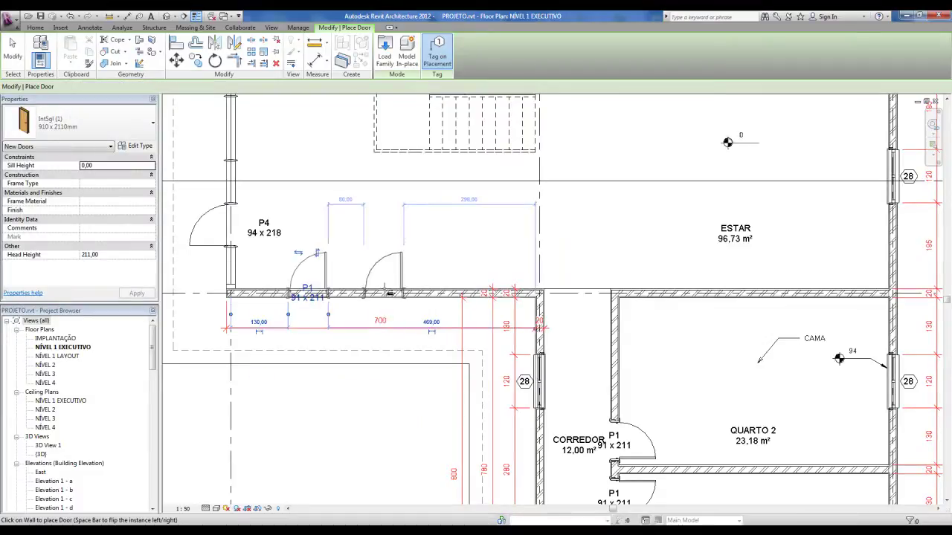
click(382, 294)
key(Escape)
key(Escape)
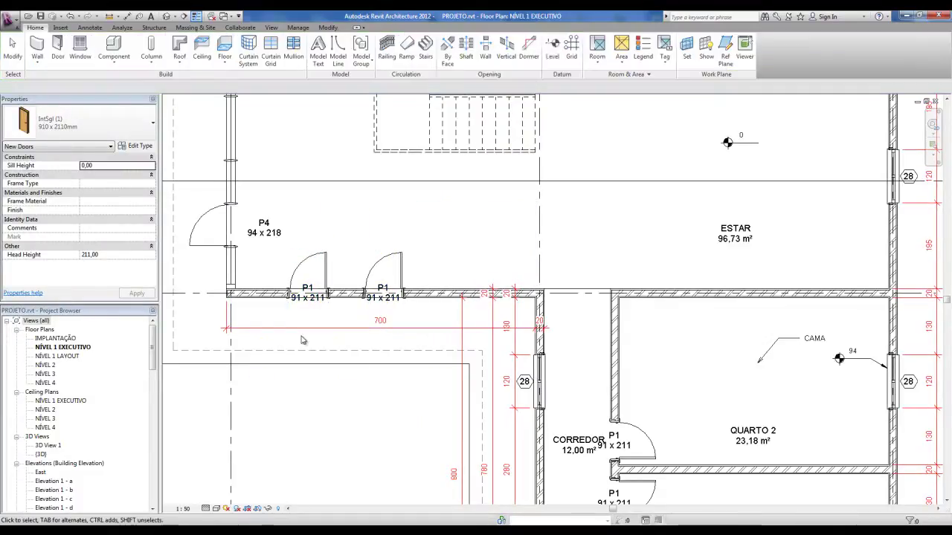
Delete the left door's P1 tag and the two extra doors in that wall
click(310, 297)
key(Delete)
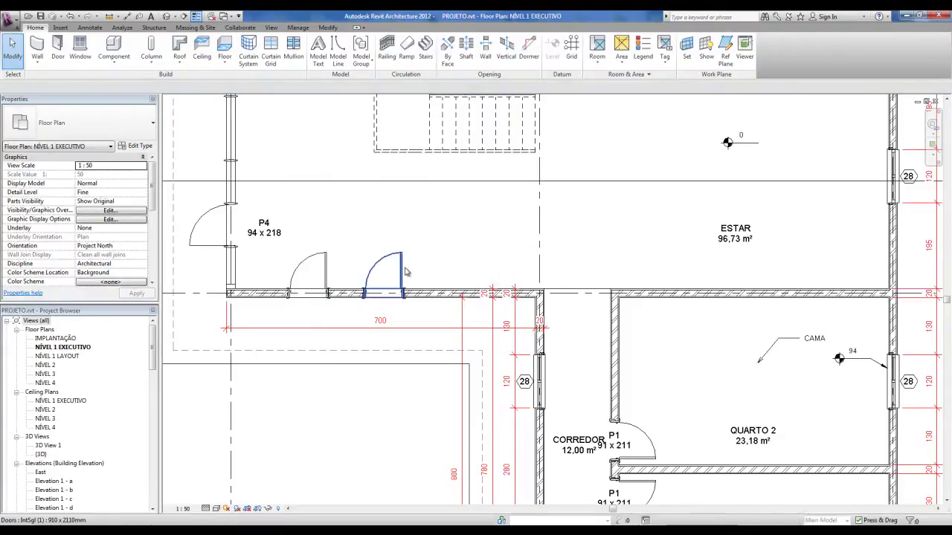
click(394, 271)
key(Delete)
click(330, 272)
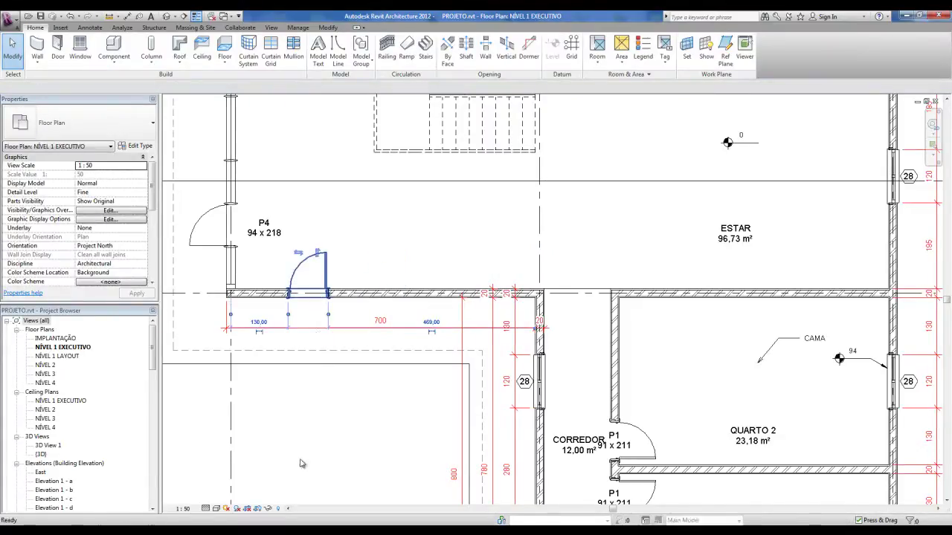
key(Delete)
Open the NÍVEL 2 floor plan
scroll(335, 433, down, 3)
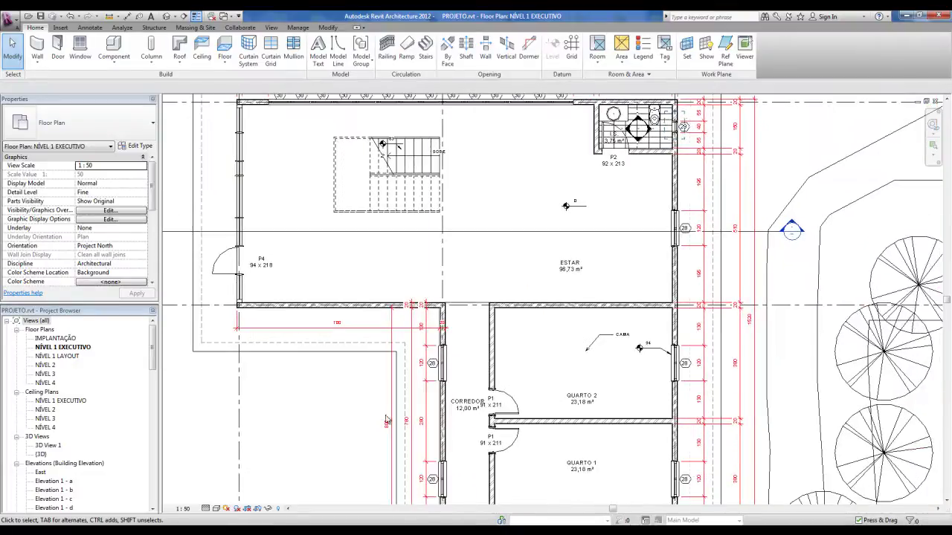
scroll(523, 370, up, 1)
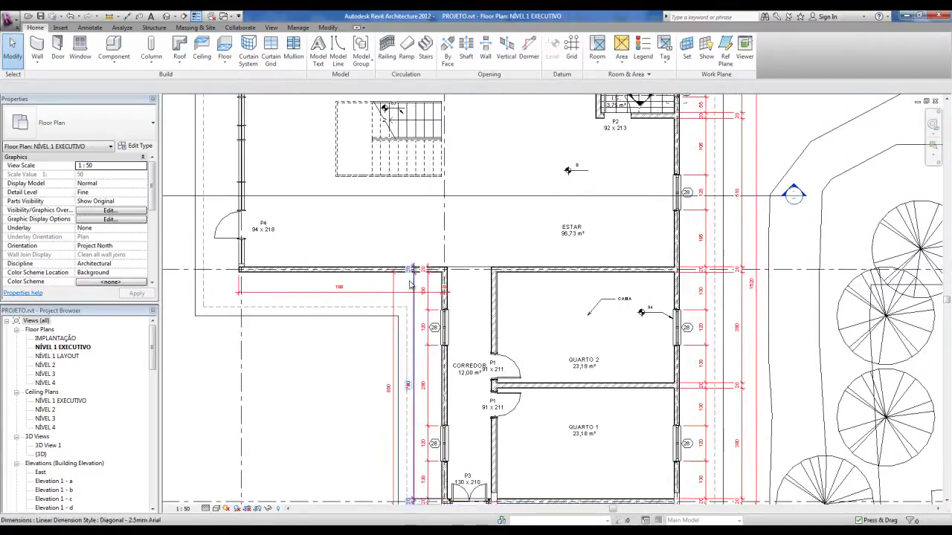
scroll(358, 399, down, 1)
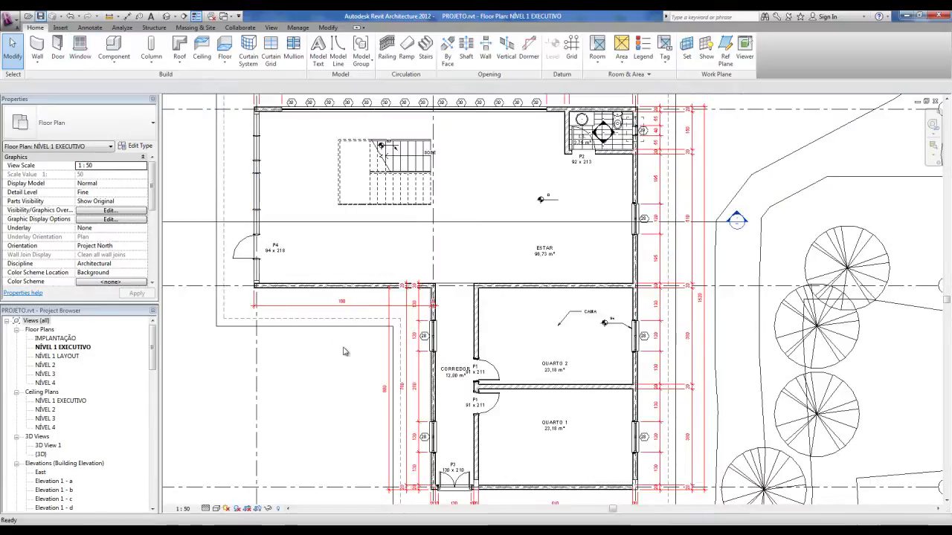
mouse_move(353, 373)
middle_down()
mouse_move(360, 382)
mouse_move(342, 353)
mouse_move(355, 378)
middle_up()
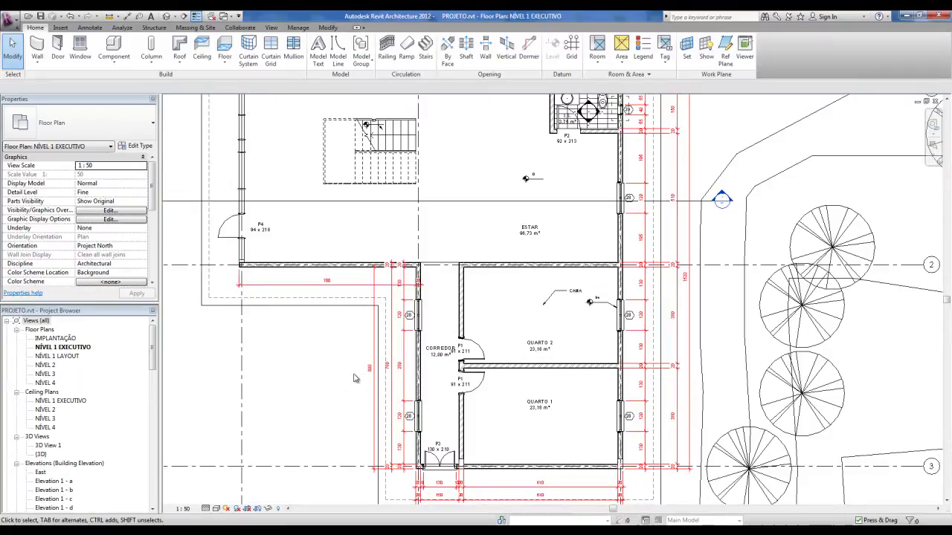
scroll(415, 342, down, 1)
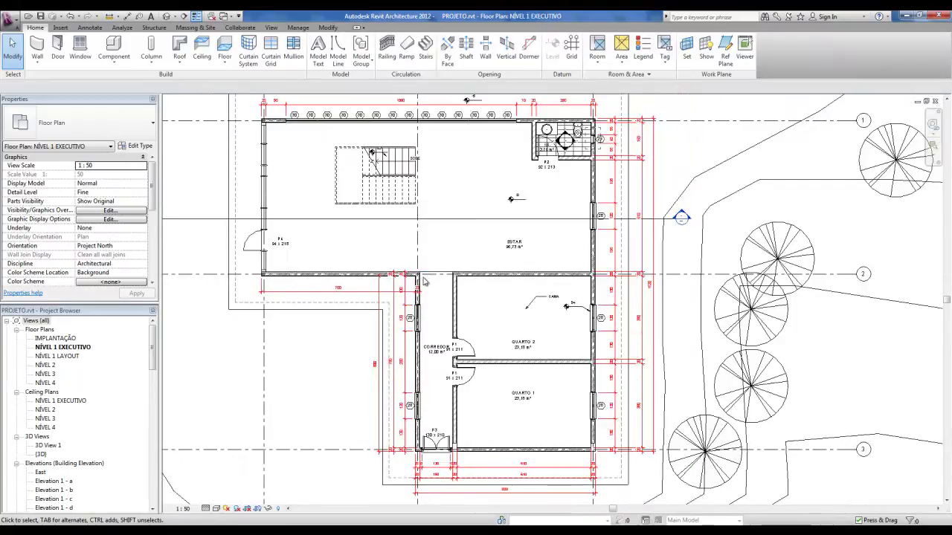
double_click(51, 367)
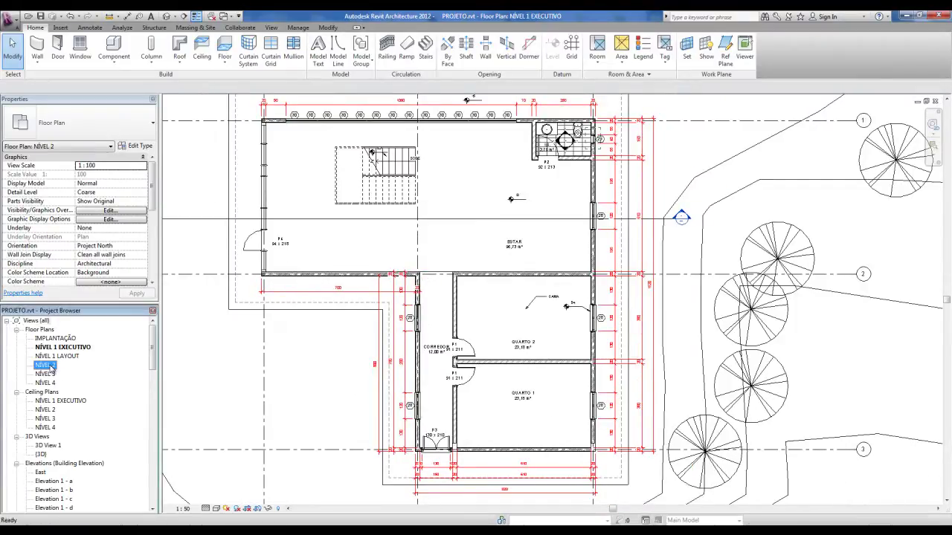
scroll(595, 345, up, 3)
scroll(520, 348, up, 2)
scroll(461, 350, up, 1)
scroll(427, 350, up, 1)
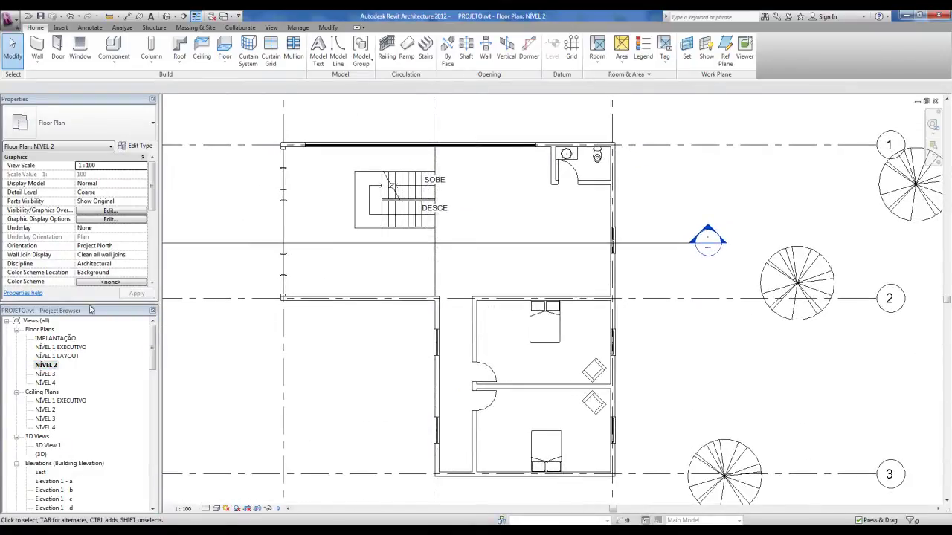
Set the view scale to 1:50 and the detail level to Fine
click(183, 508)
click(195, 431)
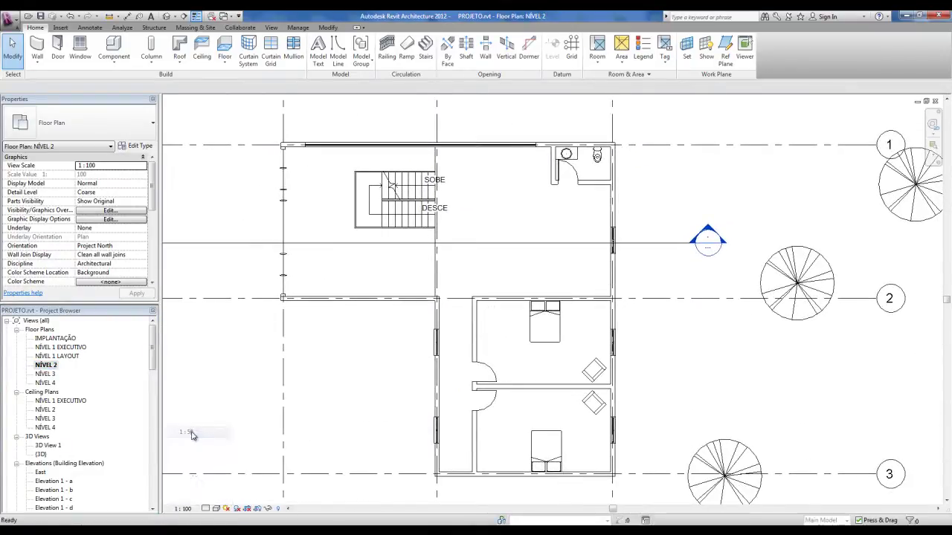
click(208, 509)
click(213, 498)
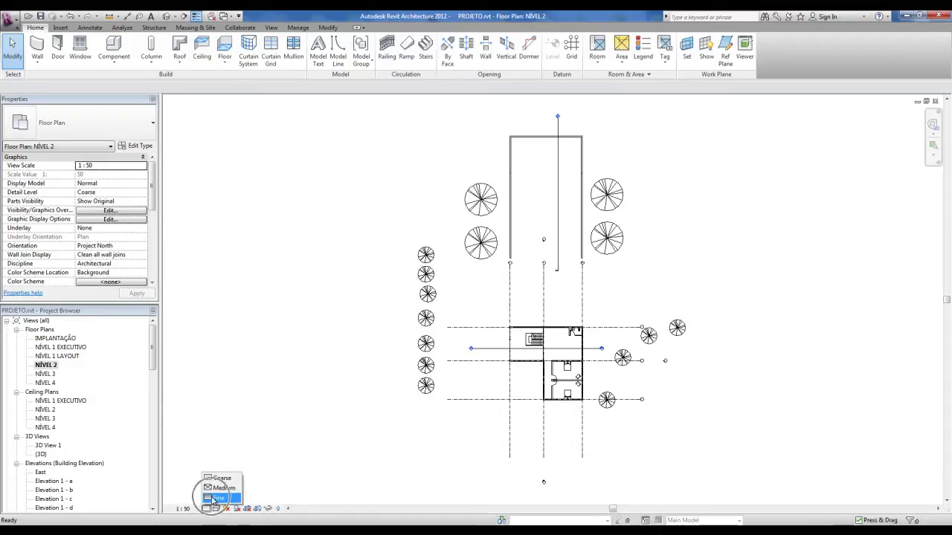
scroll(546, 398, up, 3)
scroll(546, 397, up, 3)
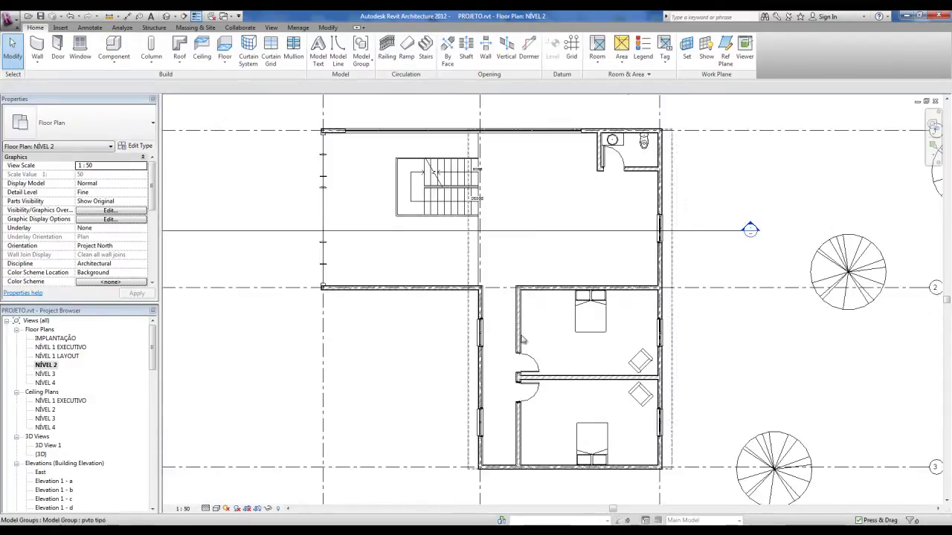
click(90, 27)
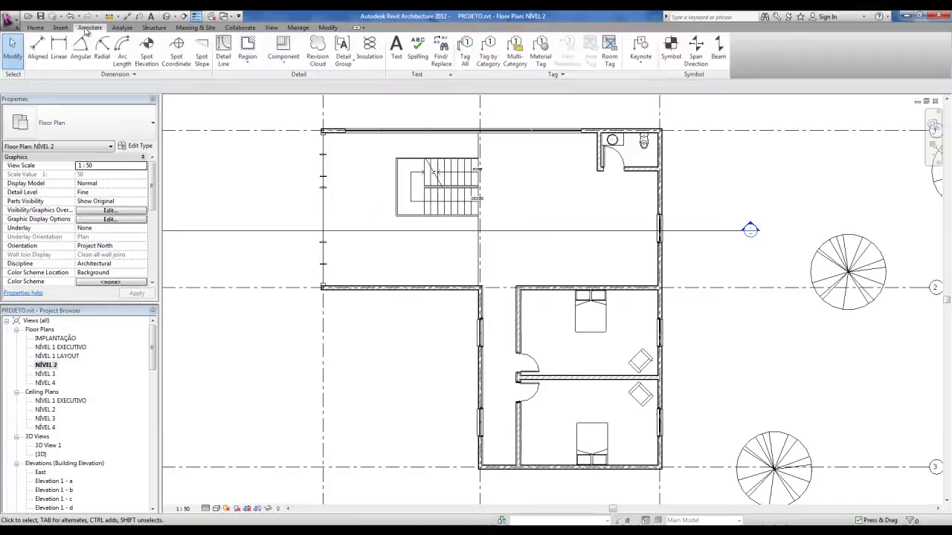
Tag all untagged doors with Tag All, giving P1 91 x 211 and P2 92 x 213 tags
click(465, 54)
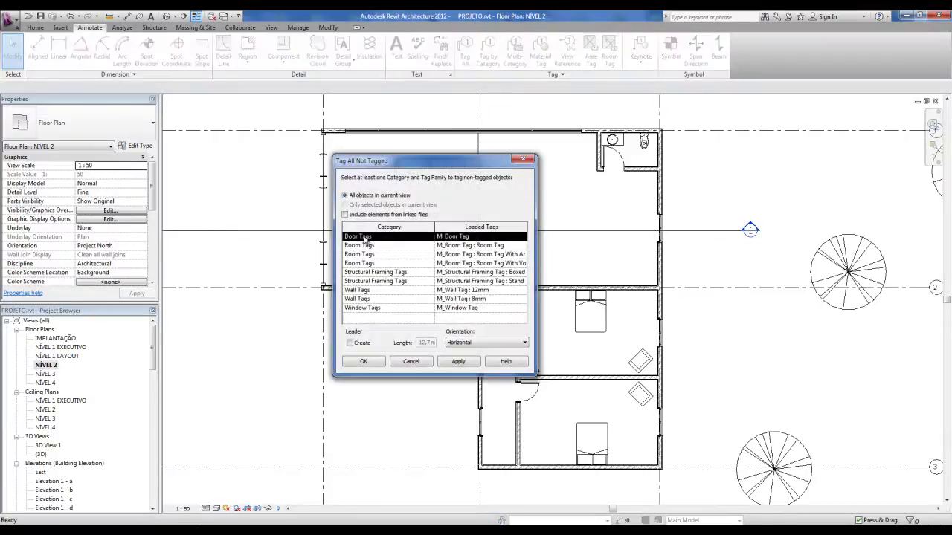
click(364, 361)
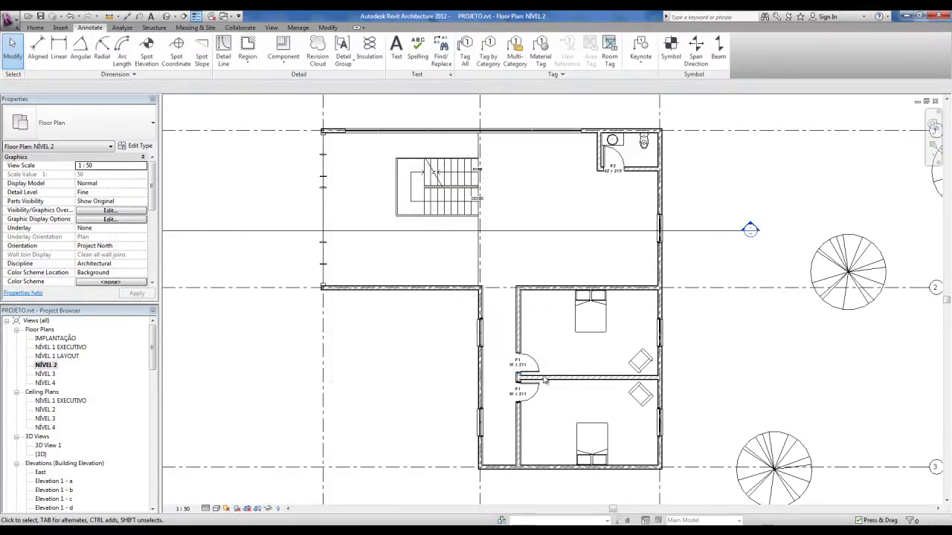
scroll(548, 399, up, 1)
scroll(588, 312, up, 2)
scroll(607, 280, up, 2)
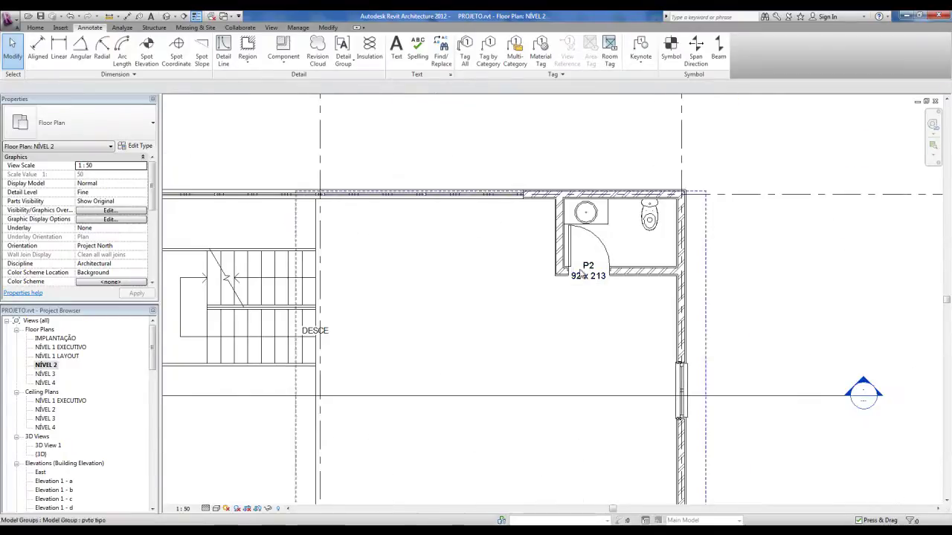
scroll(576, 299, down, 2)
scroll(521, 282, down, 2)
scroll(550, 256, up, 1)
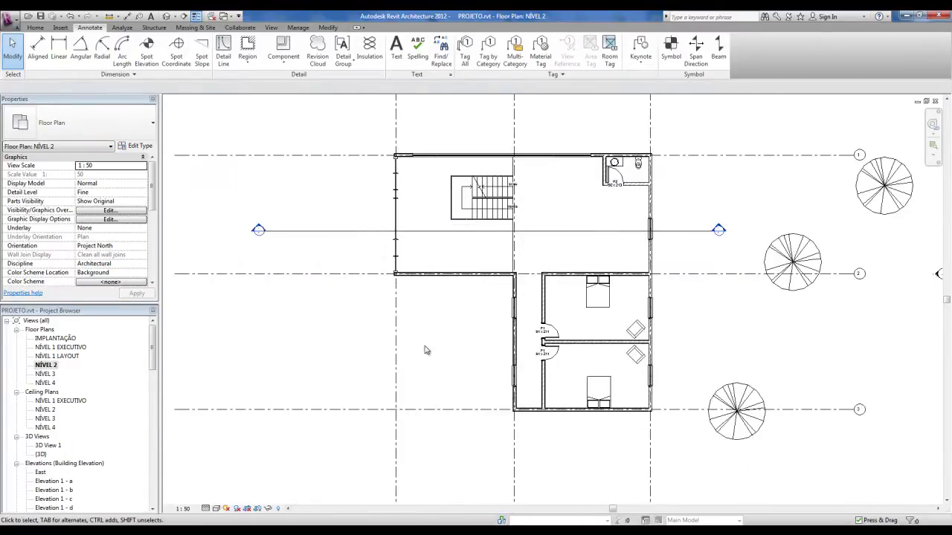
click(50, 356)
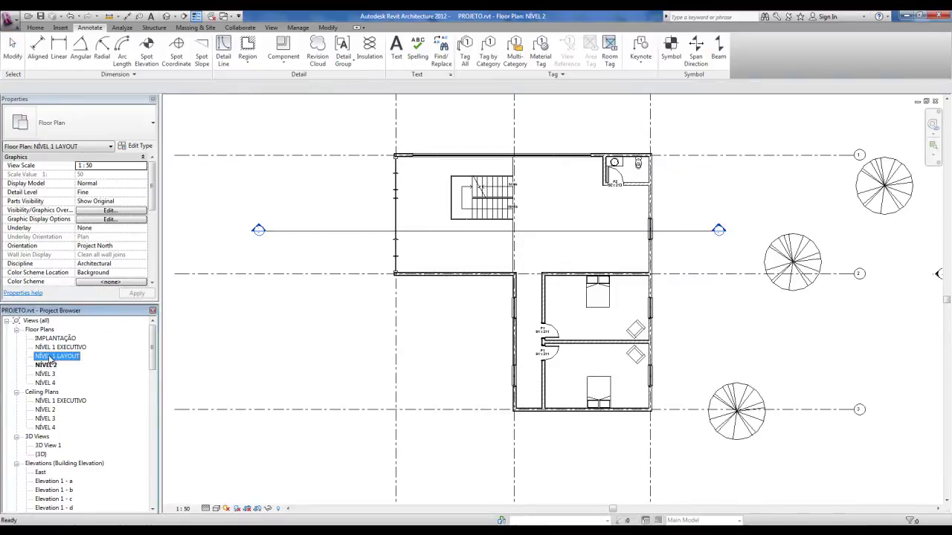
On NÍVEL 1 EXECUTIVO, open window tag 28's M_Window Tag family for editing
double_click(61, 347)
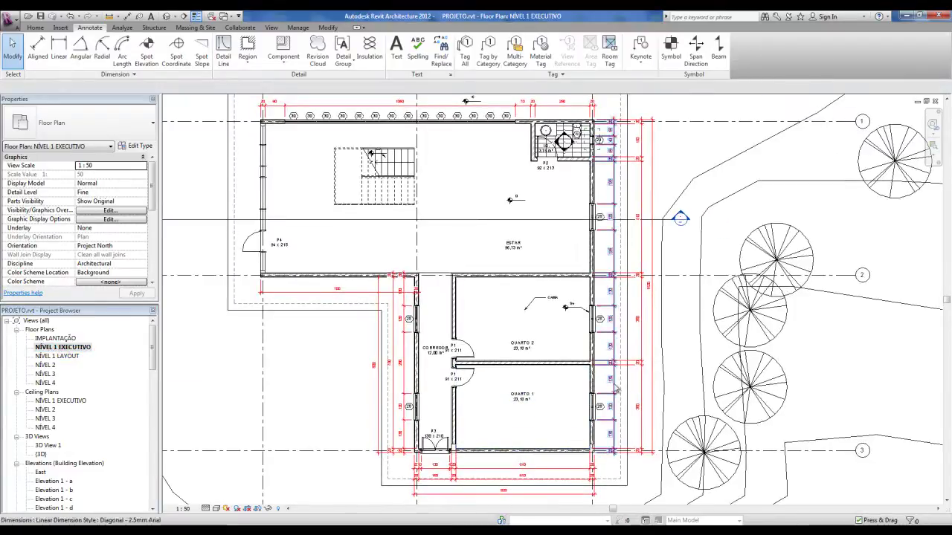
scroll(600, 405, up, 3)
scroll(600, 394, up, 1)
scroll(598, 381, up, 1)
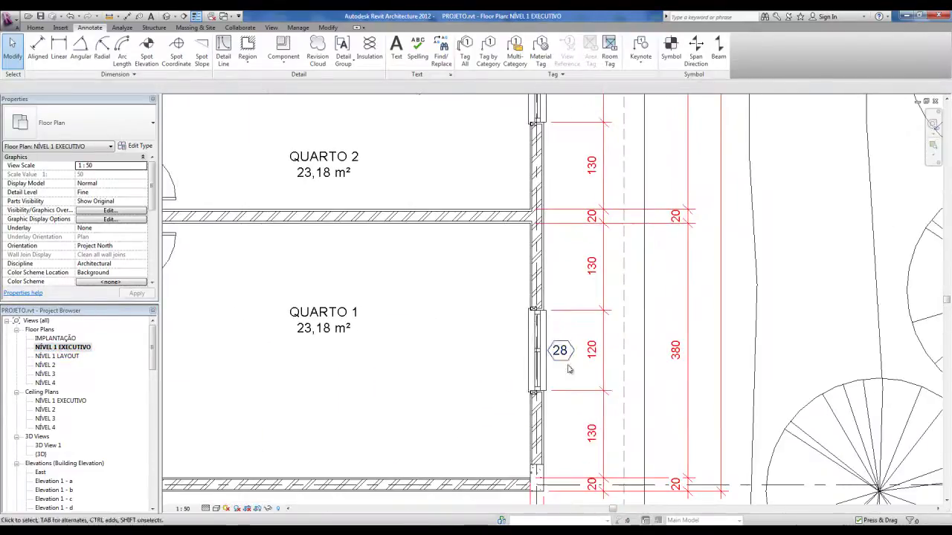
click(567, 363)
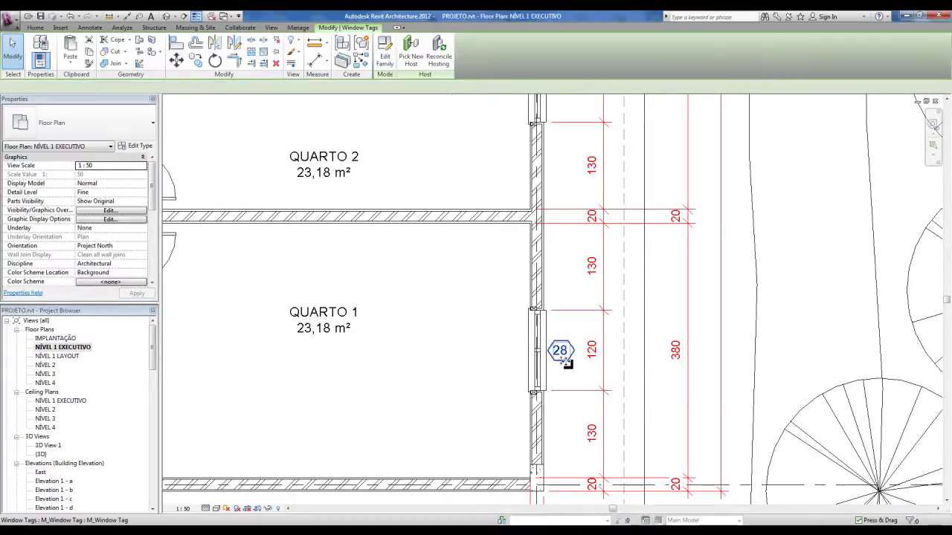
click(385, 53)
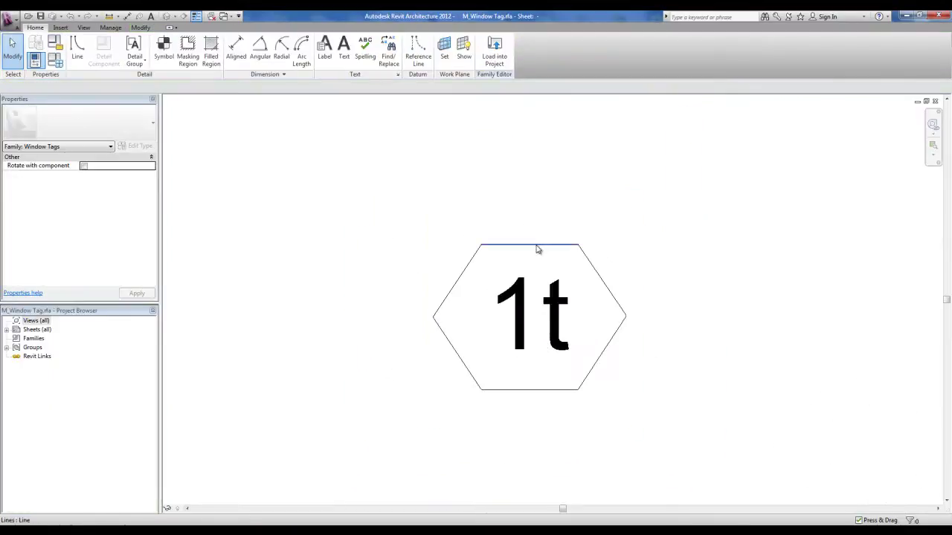
Delete the tag's hexagon outline and select the 1t label
key(Tab)
click(538, 245)
key(Delete)
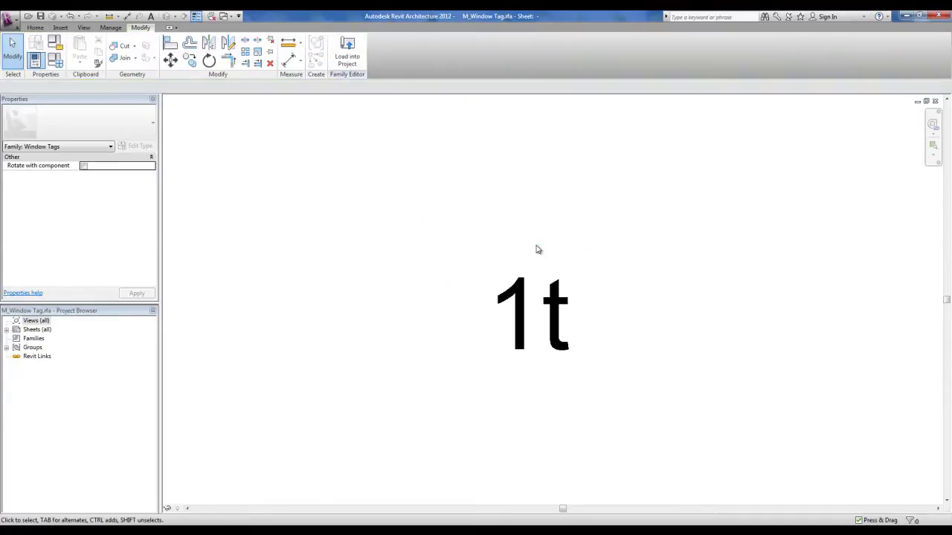
scroll(538, 250, down, 2)
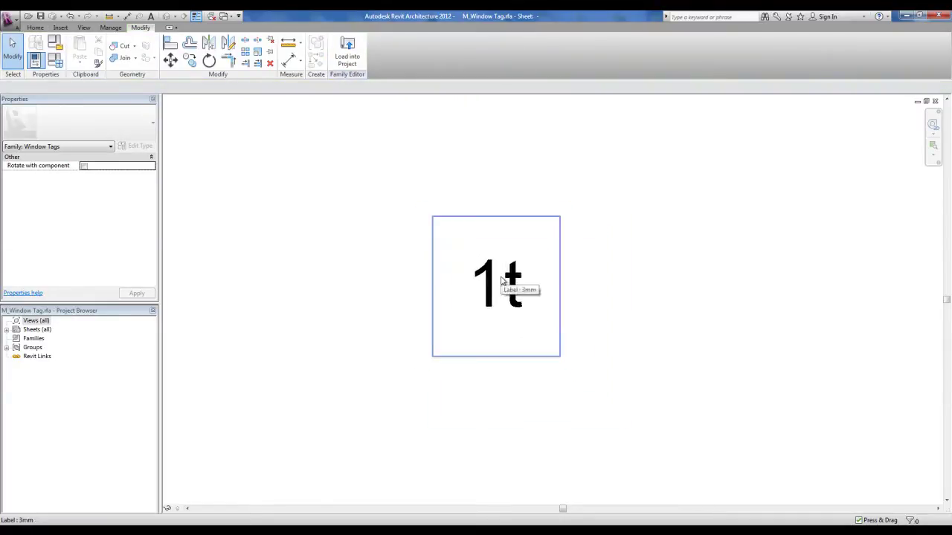
scroll(502, 281, down, 2)
scroll(505, 283, down, 1)
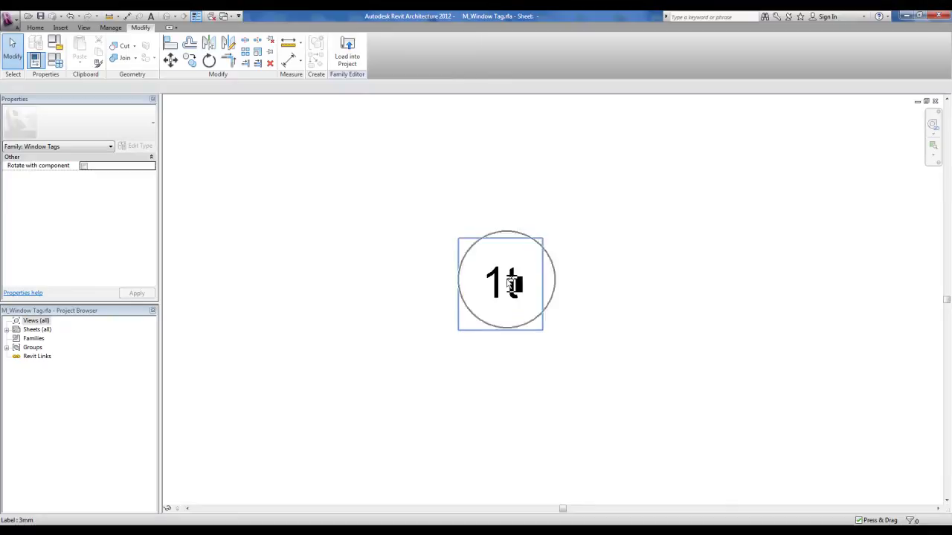
click(510, 283)
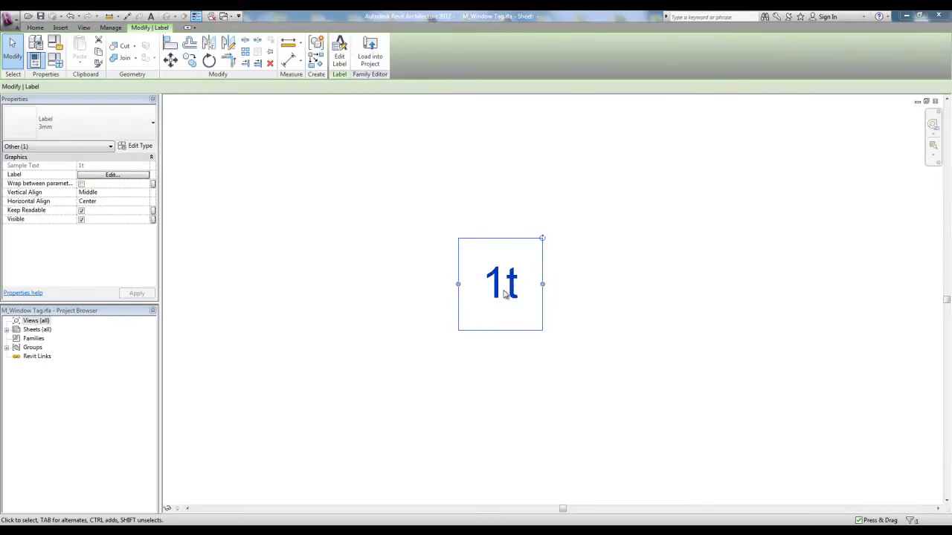
Replace Type Mark with Model and Width in the window tag's label parameters
click(340, 62)
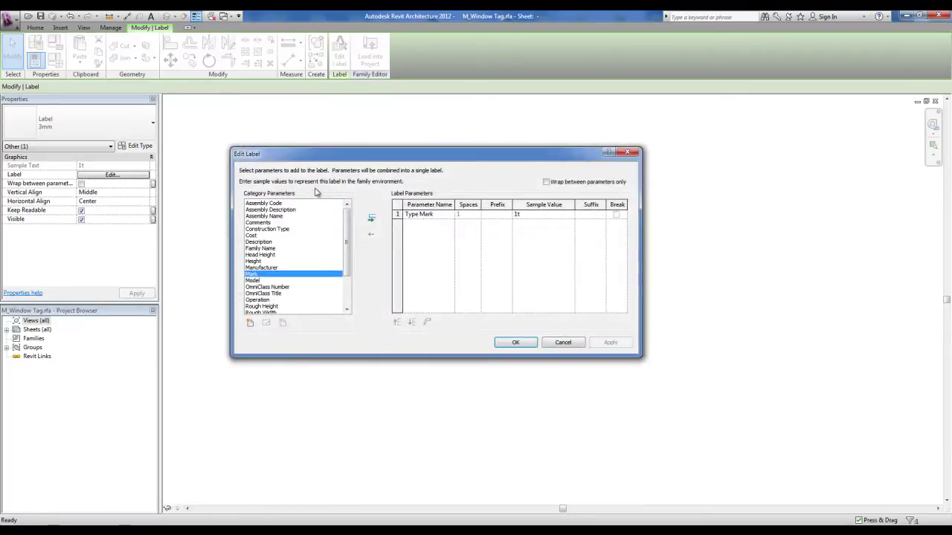
click(398, 214)
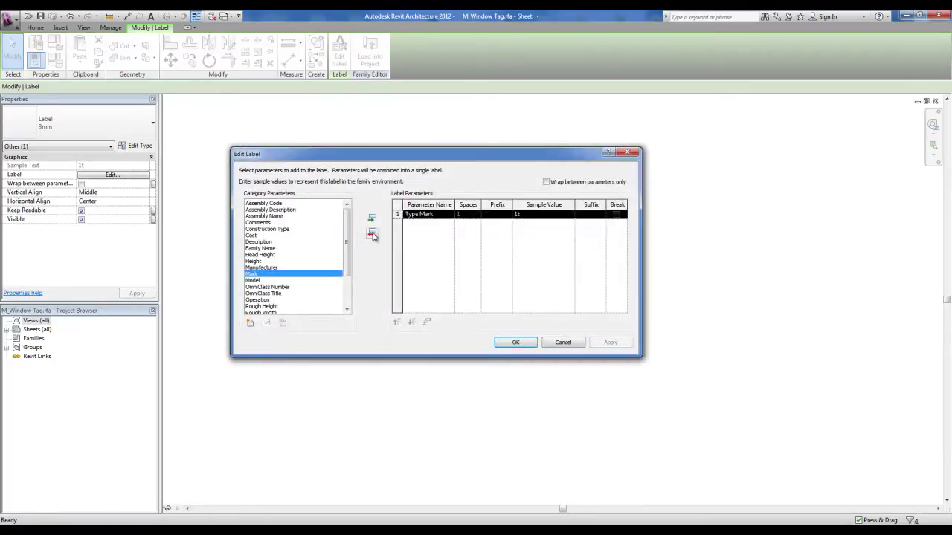
click(372, 235)
click(253, 281)
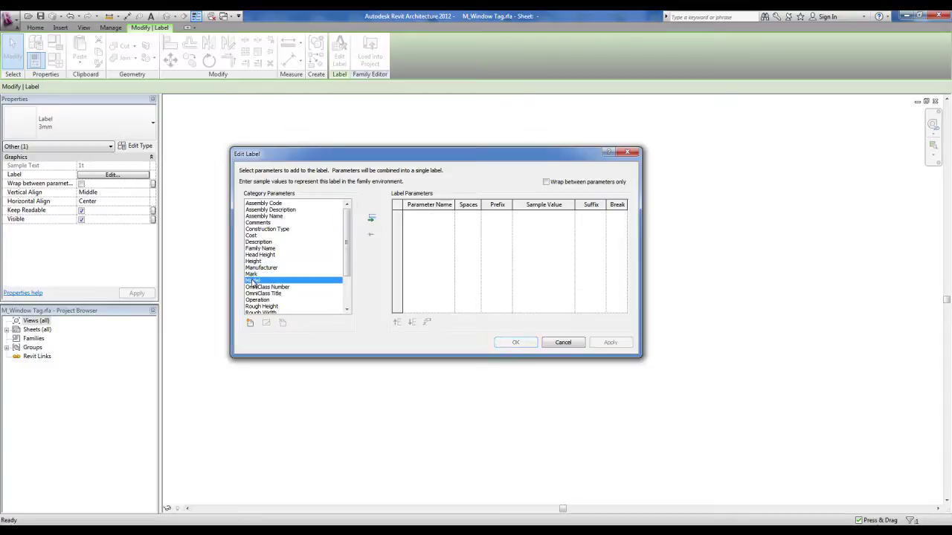
click(371, 219)
scroll(349, 275, down, 1)
scroll(334, 302, down, 1)
click(252, 306)
click(372, 219)
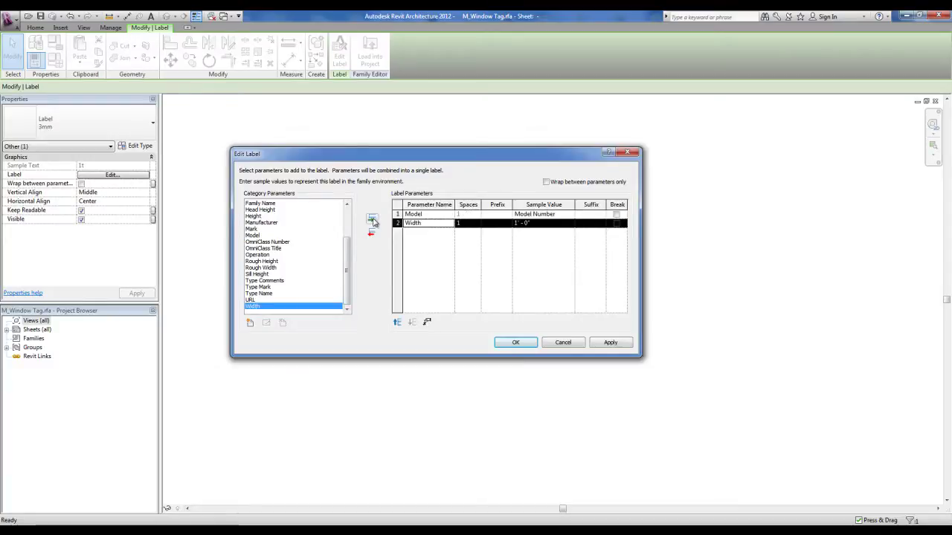
Add Height and Sill Height, with a P= prefix on Sill Height, and apply the label
drag(347, 262, 350, 220)
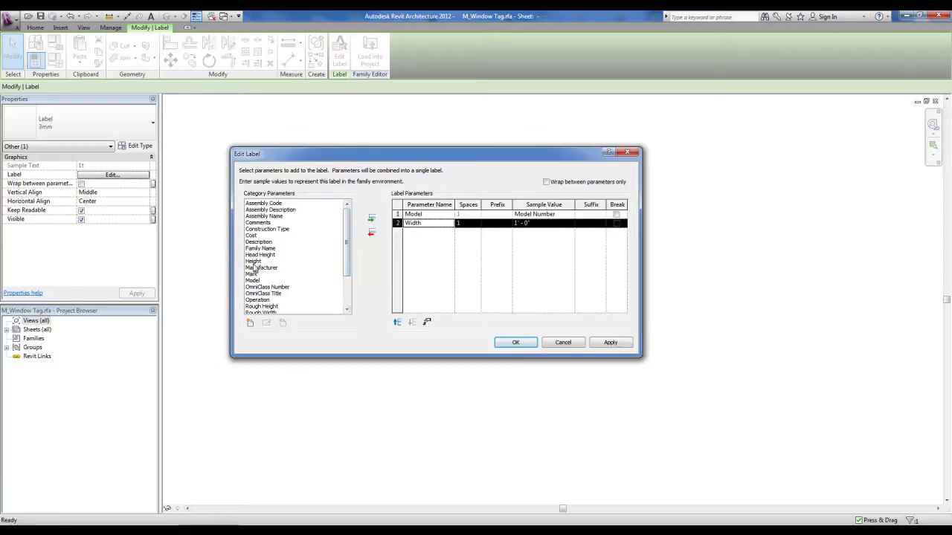
click(372, 220)
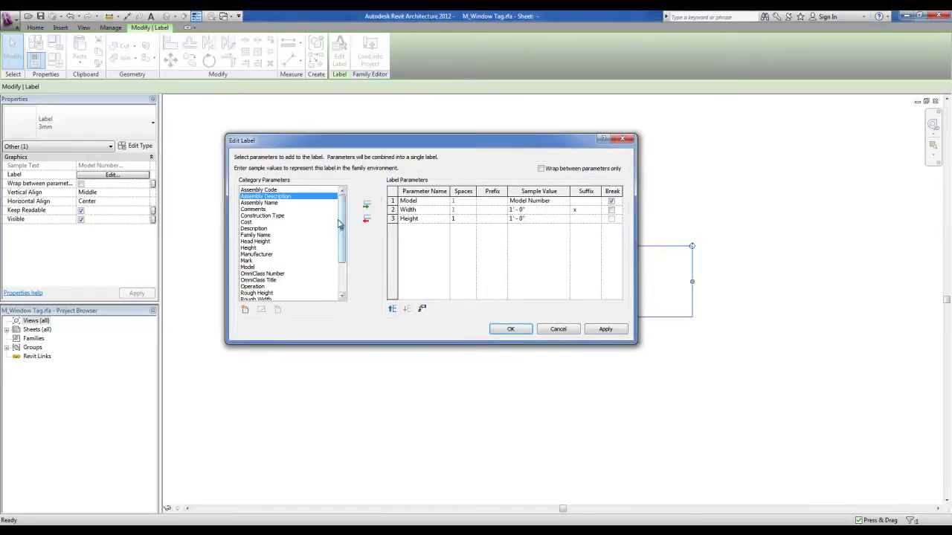
drag(339, 224, 340, 275)
click(251, 261)
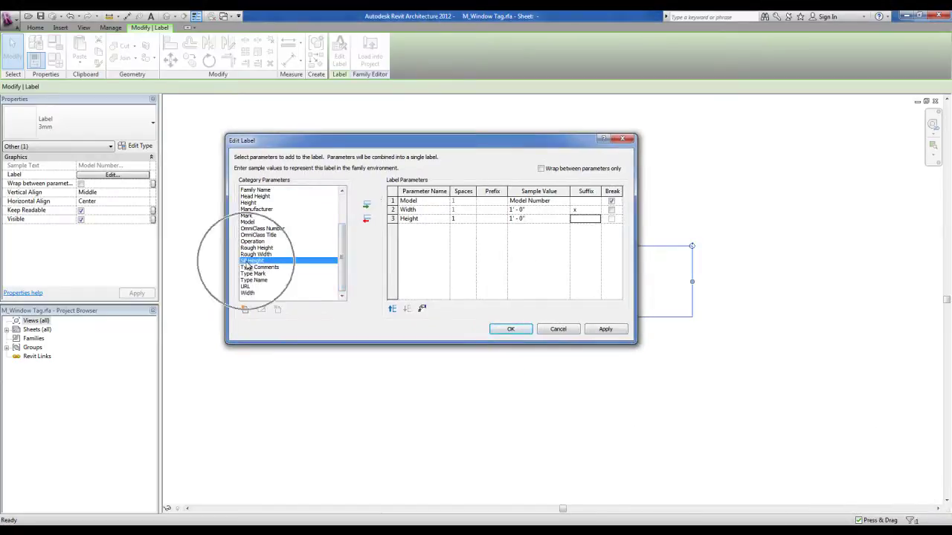
click(365, 206)
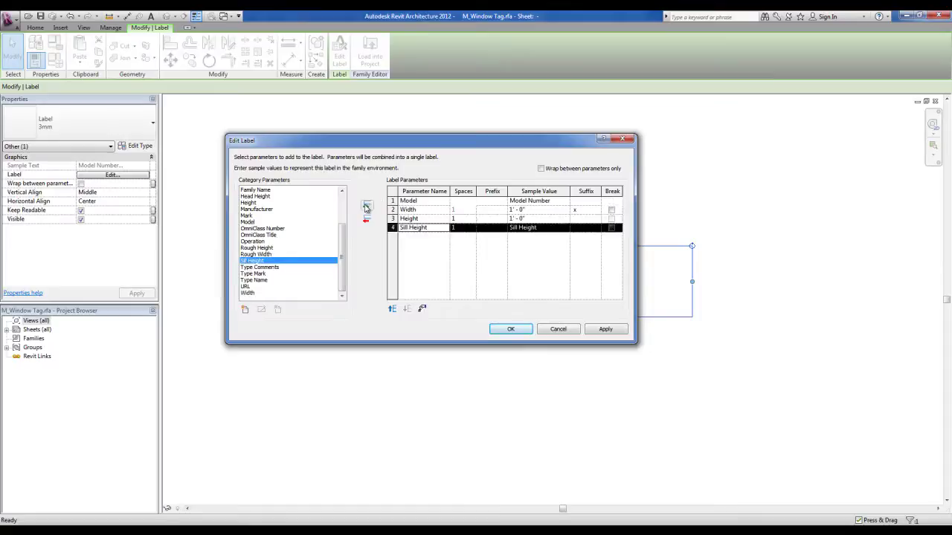
click(493, 228)
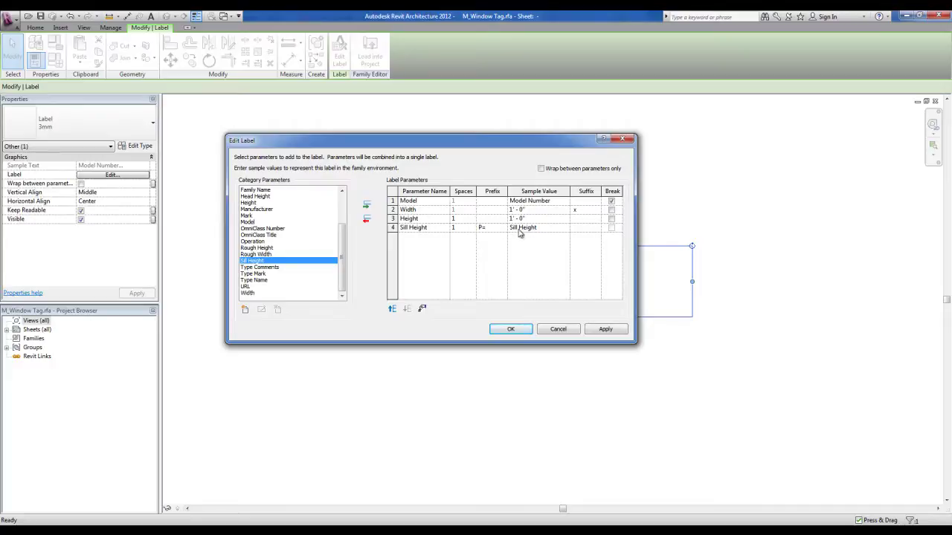
text(P=)
click(511, 330)
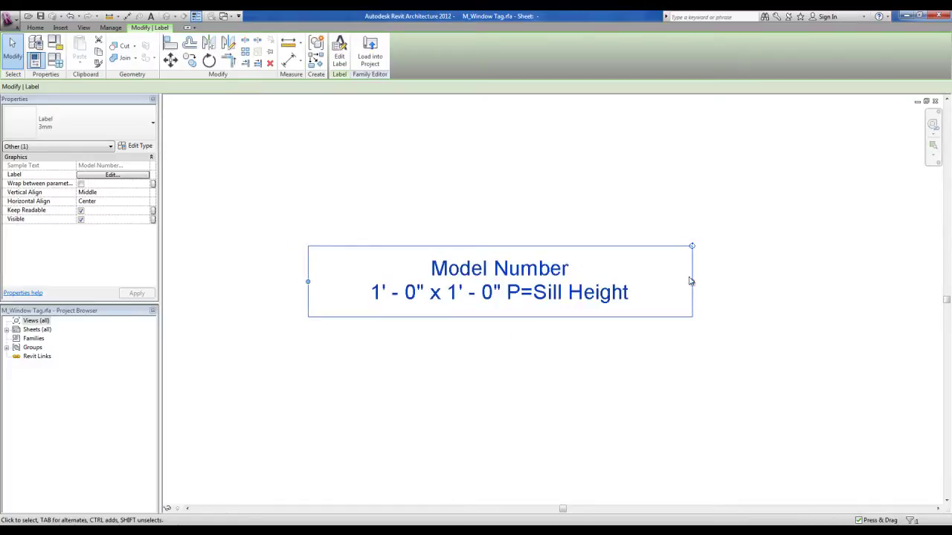
Drag the label box's width grip to make the window tag label slightly narrower
mouse_move(691, 281)
mouse_down()
mouse_move(520, 283)
mouse_move(667, 288)
mouse_up()
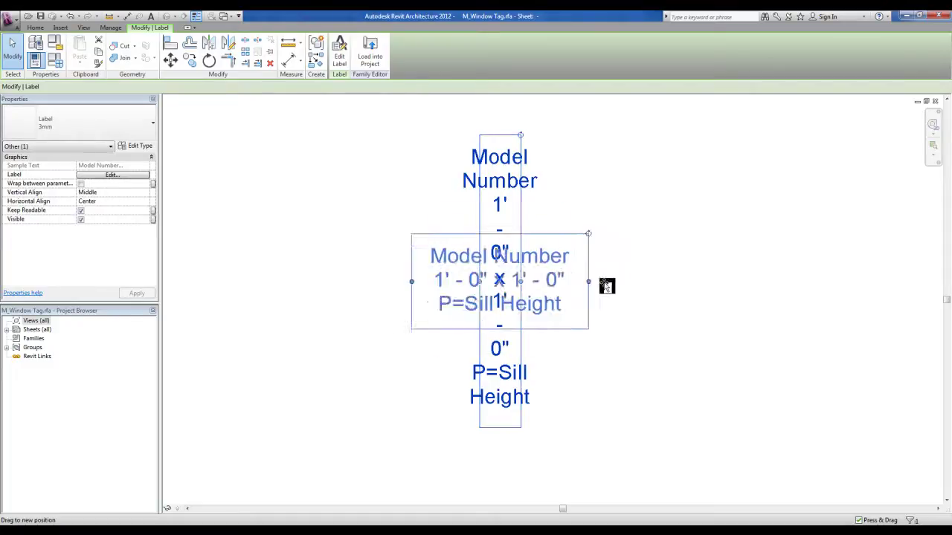
click(614, 372)
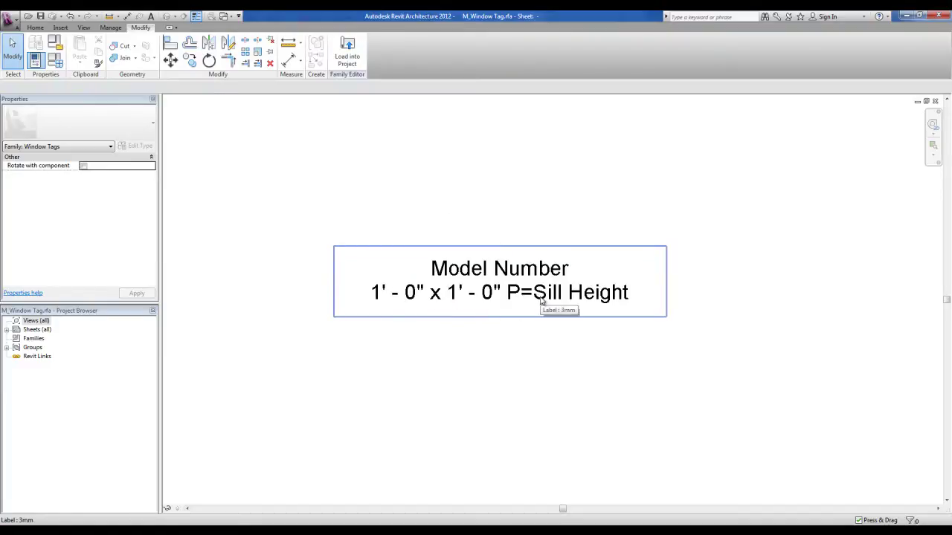
click(567, 299)
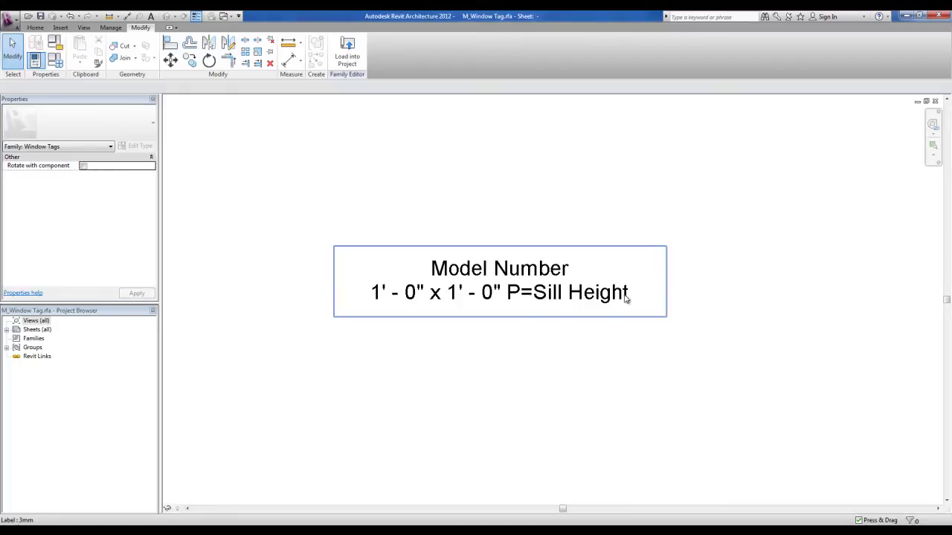
Load the edited tag into PROJETO.rvt, overwriting the existing version, and zoom to a window tag
click(353, 57)
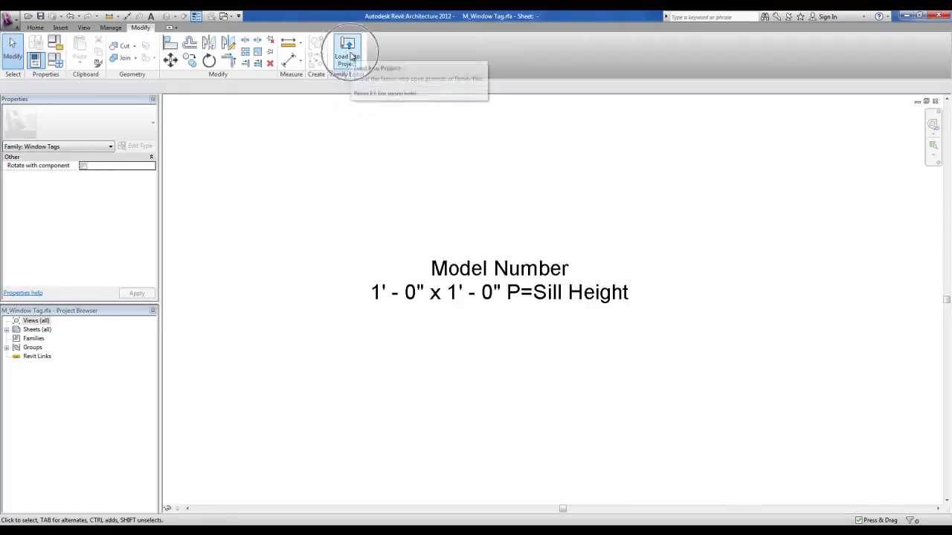
click(422, 227)
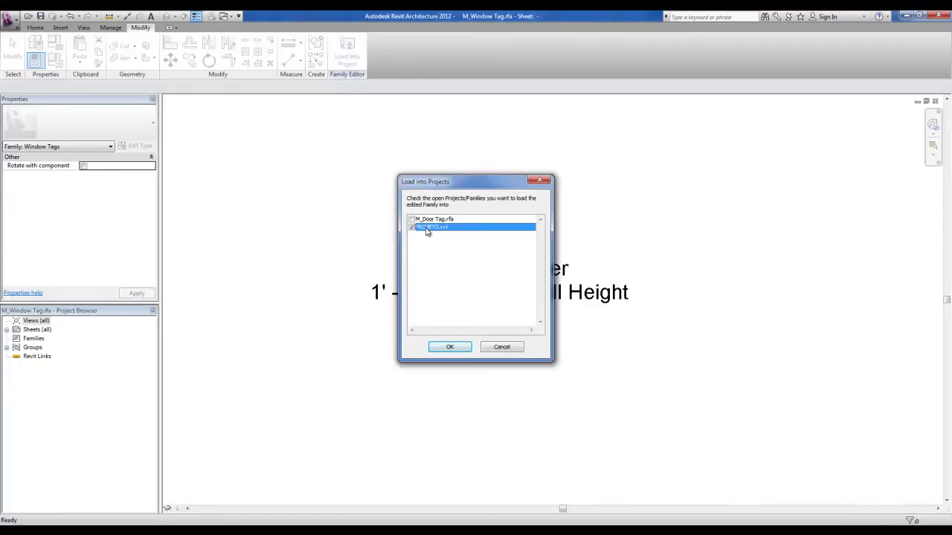
click(452, 348)
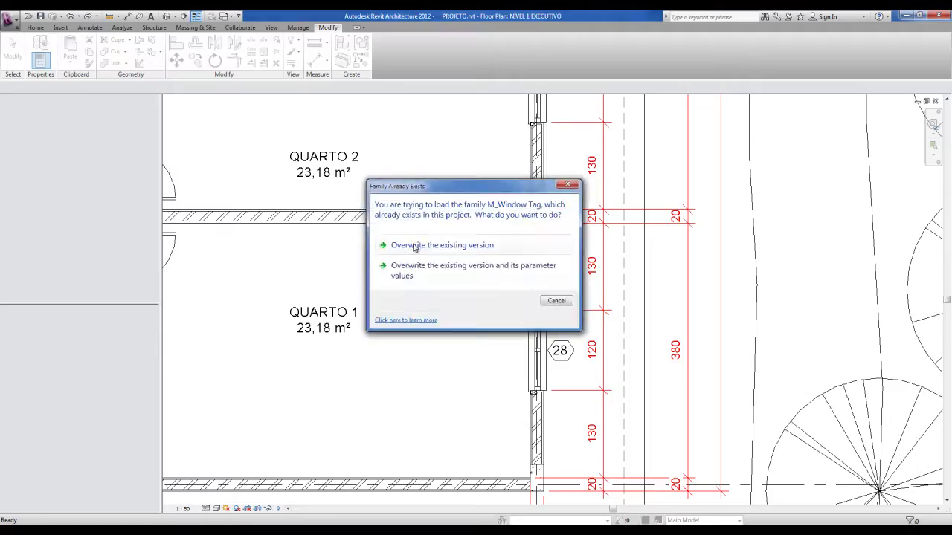
click(415, 248)
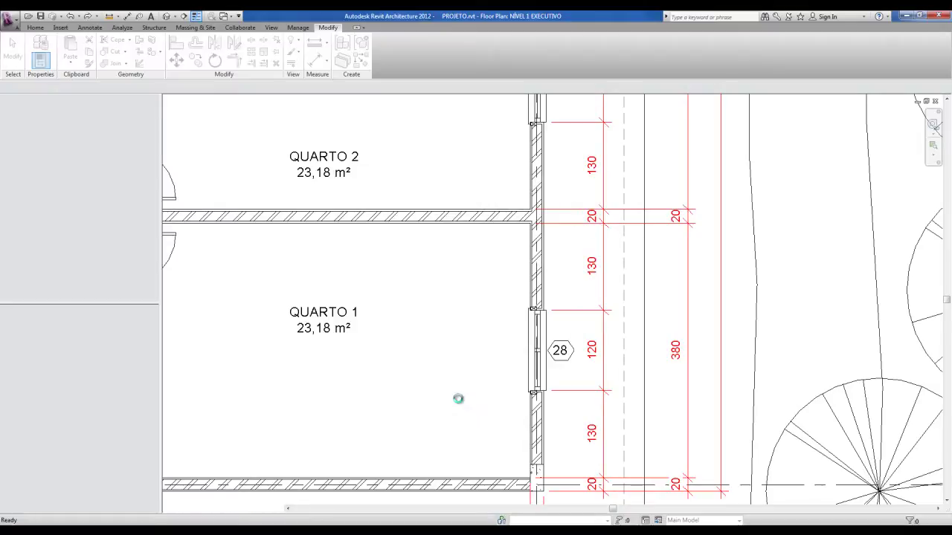
scroll(458, 399, down, 3)
scroll(522, 250, up, 2)
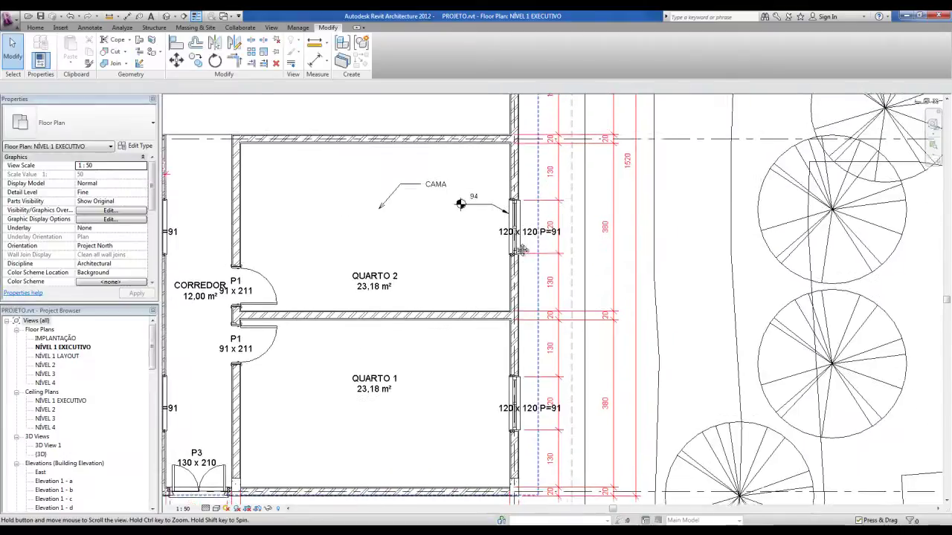
middle_drag(523, 458, 522, 249)
scroll(523, 260, down, 1)
scroll(522, 266, up, 3)
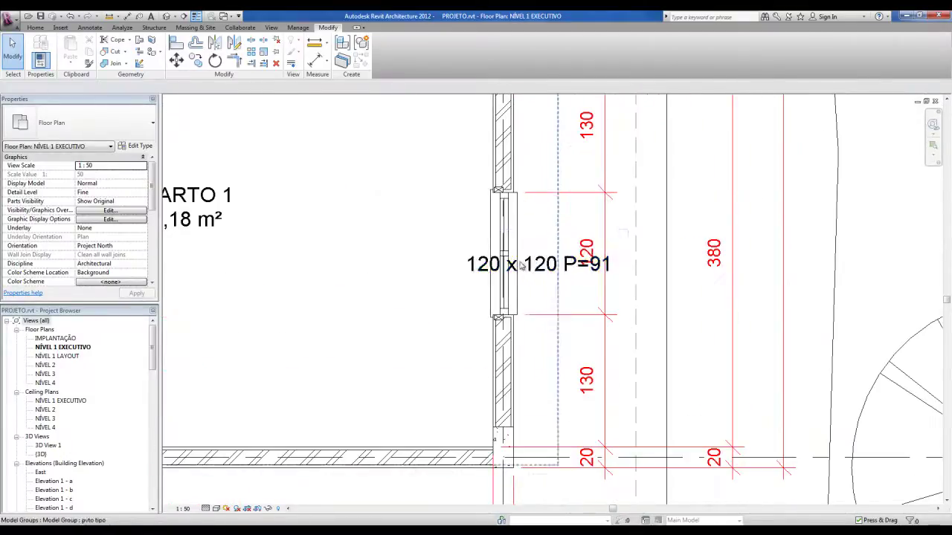
Set the 120 x 120 P=91 window tag's Model value to J1
click(536, 272)
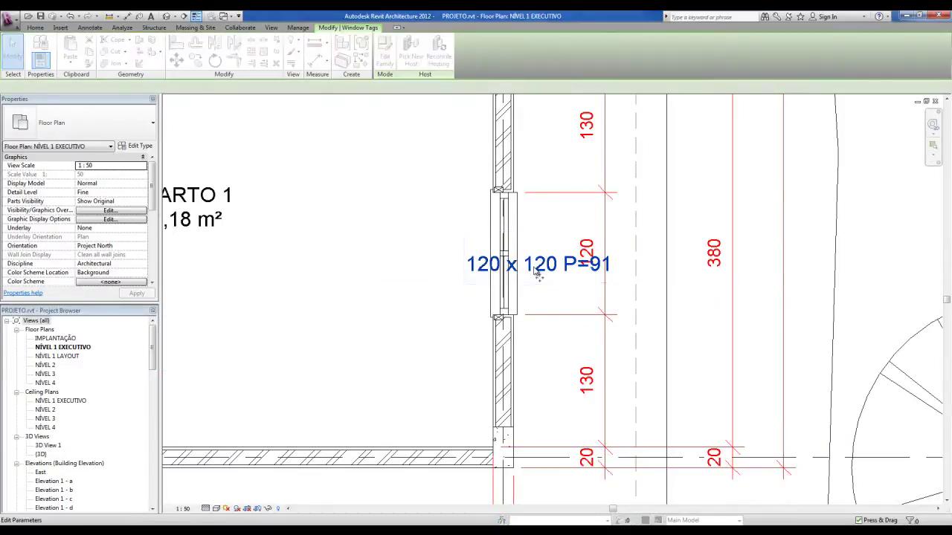
click(536, 272)
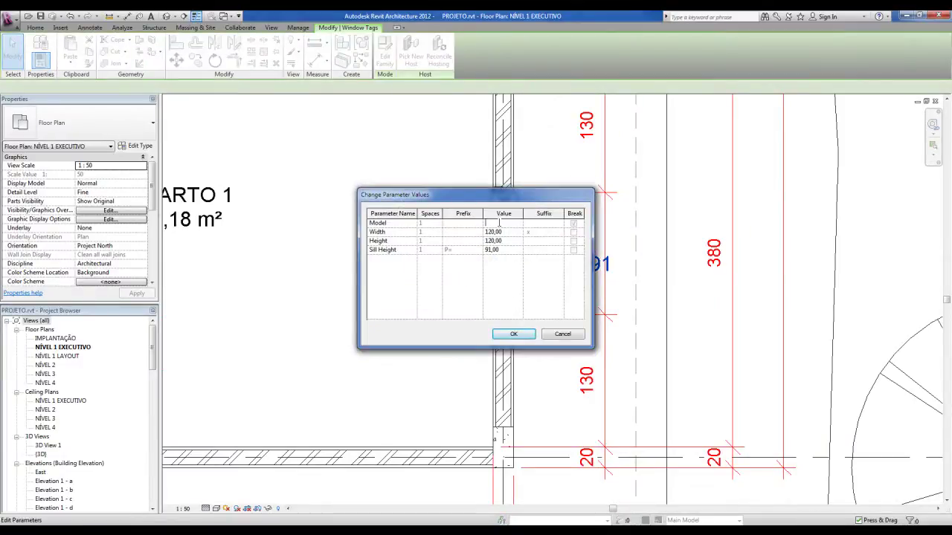
click(524, 334)
key(Escape)
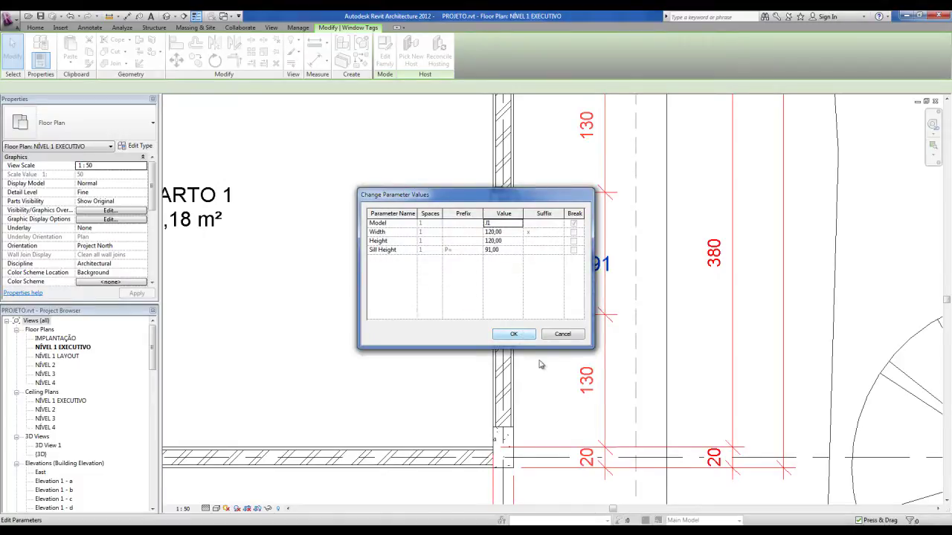
click(516, 335)
click(424, 361)
scroll(425, 362, down, 2)
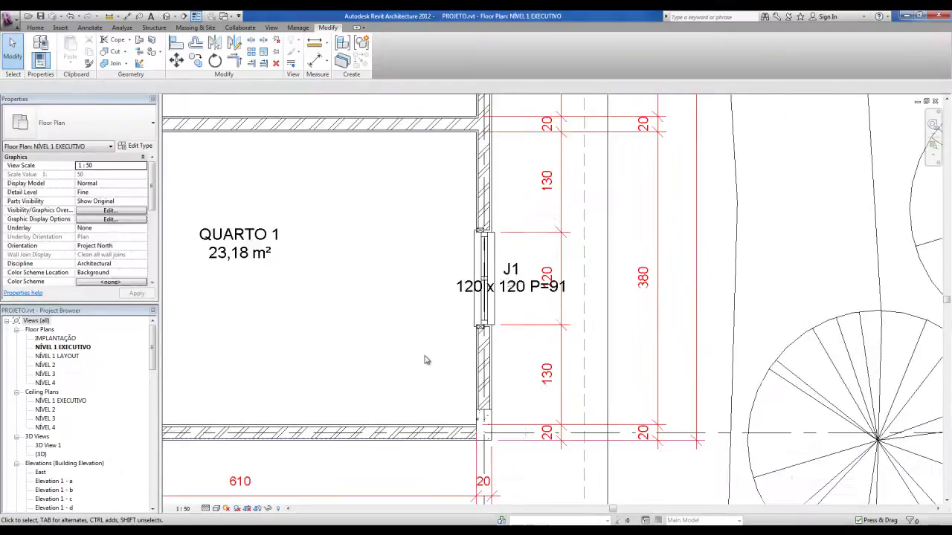
scroll(518, 295, up, 1)
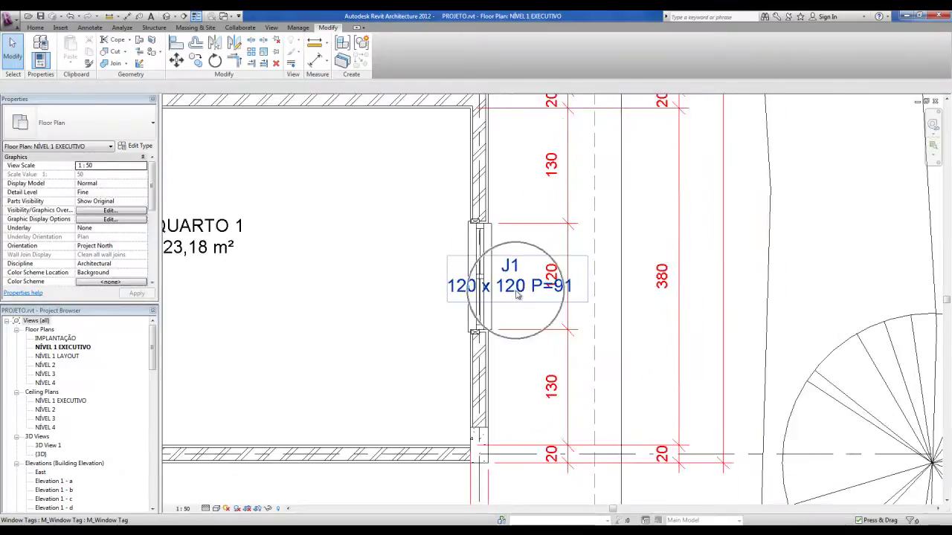
Turn both bedroom J1 window tags to Vertical orientation
click(518, 296)
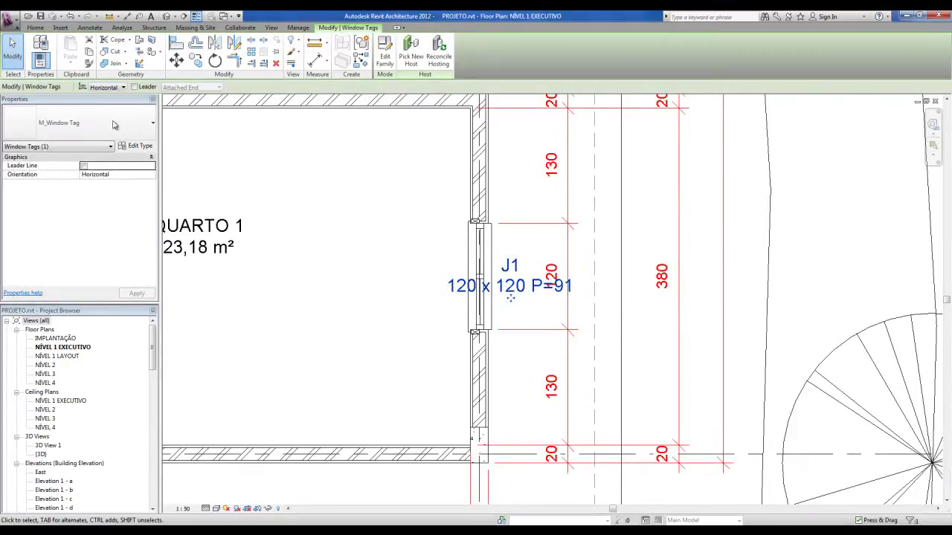
click(121, 88)
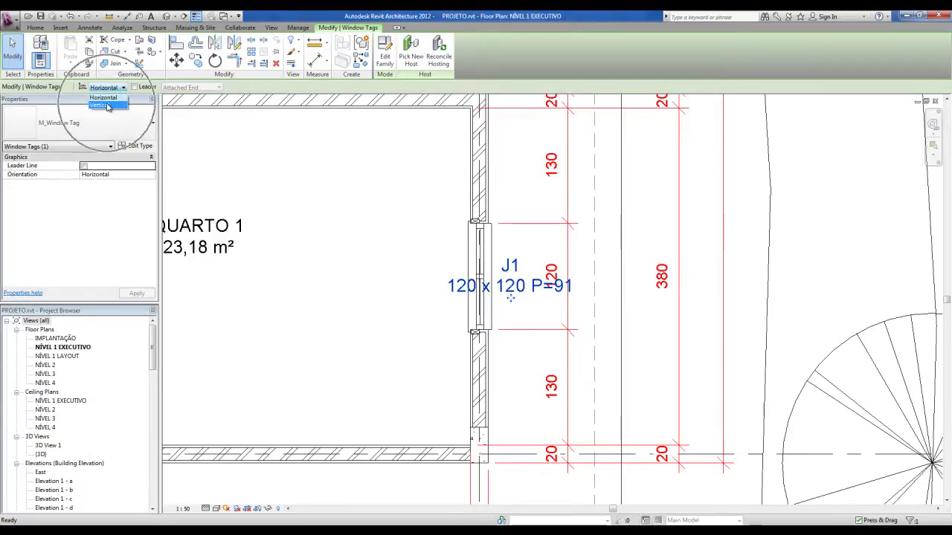
click(107, 107)
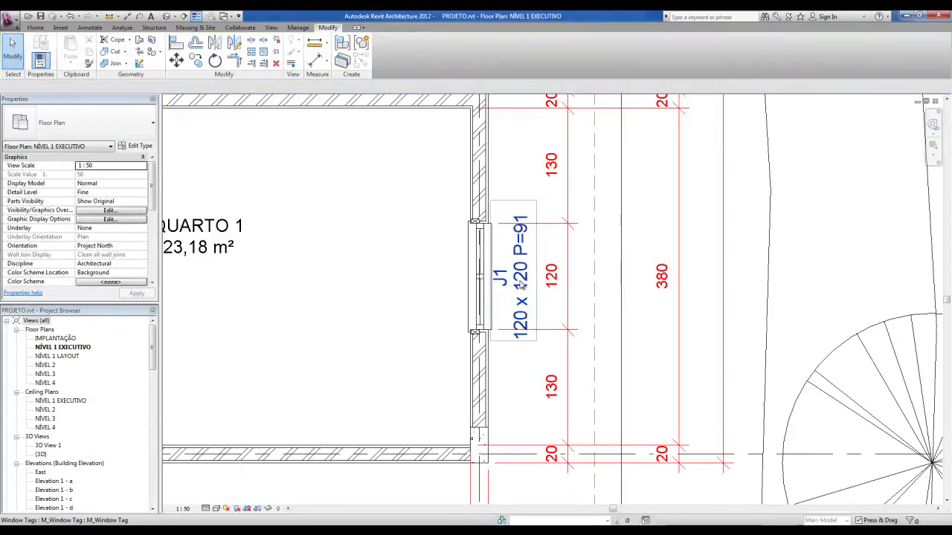
click(364, 288)
scroll(416, 301, down, 2)
scroll(424, 312, down, 1)
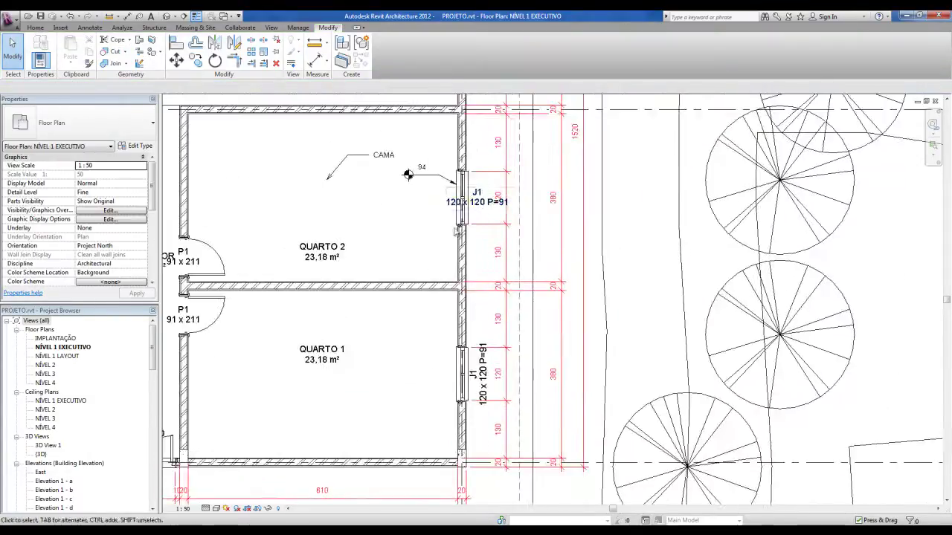
click(482, 209)
click(121, 88)
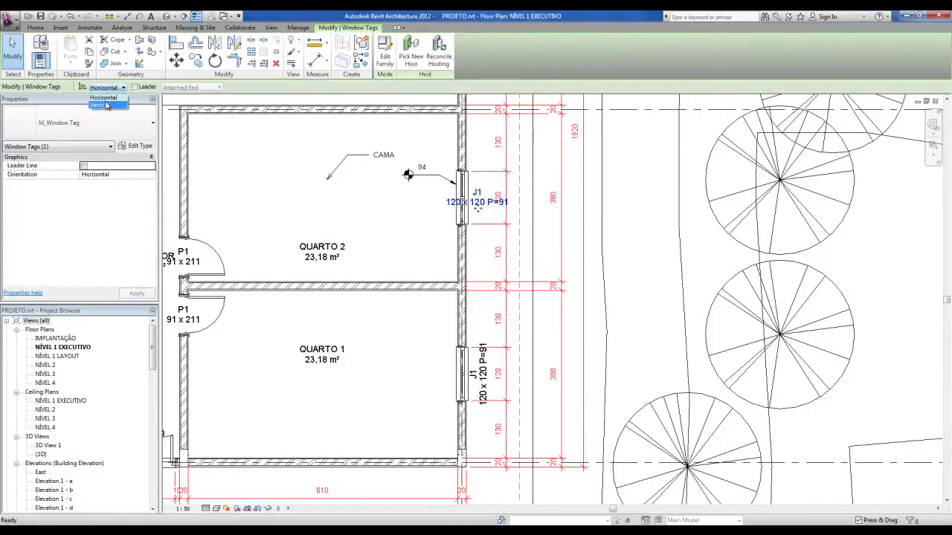
click(107, 108)
click(396, 256)
scroll(416, 334, down, 2)
Set the bathroom's 40 x 40 P=171 window tag Model to J2, accepting the type change
middle_drag(421, 338, 504, 451)
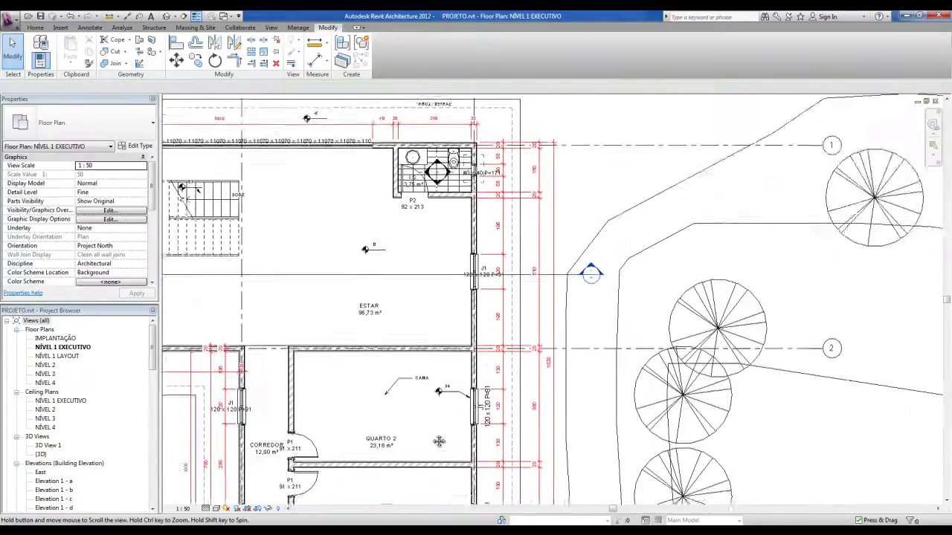
scroll(573, 208, up, 1)
scroll(574, 209, up, 1)
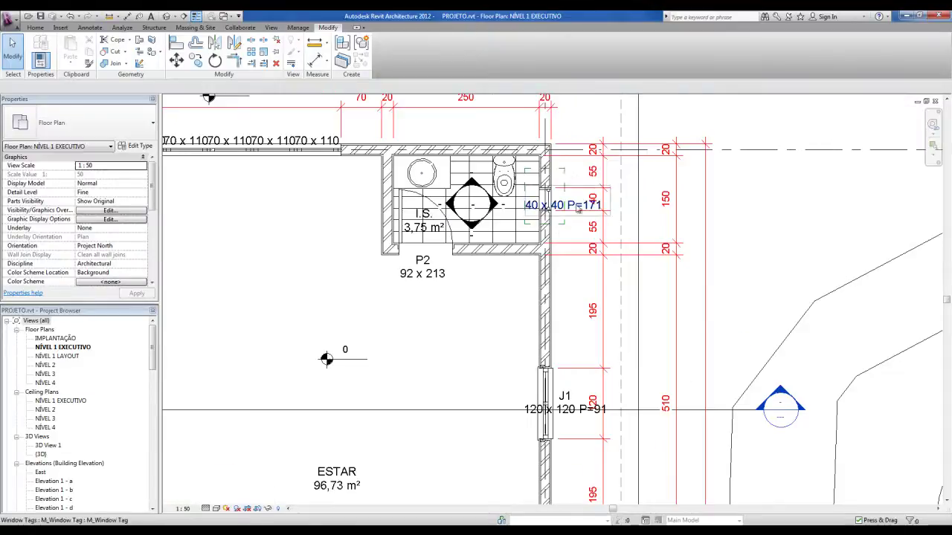
click(577, 210)
click(577, 210)
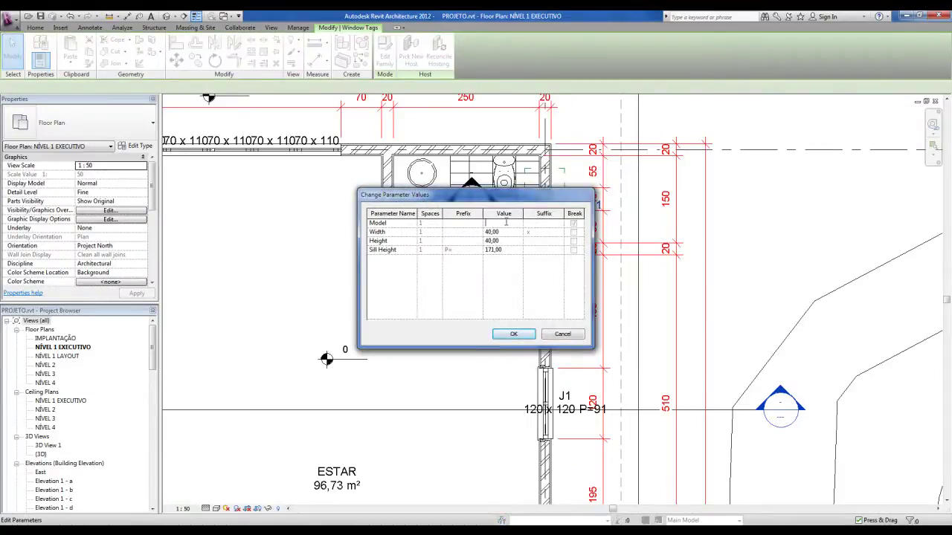
click(505, 222)
text(J2)
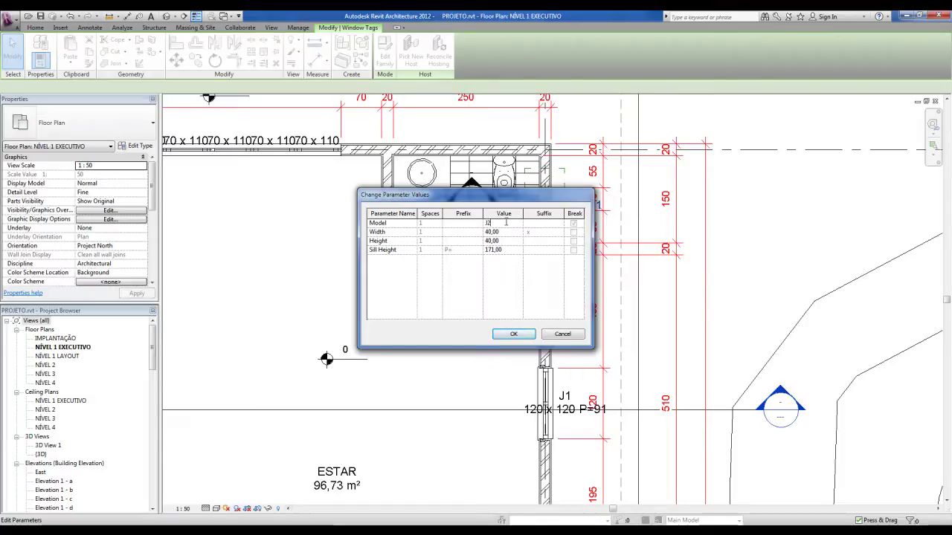
click(525, 338)
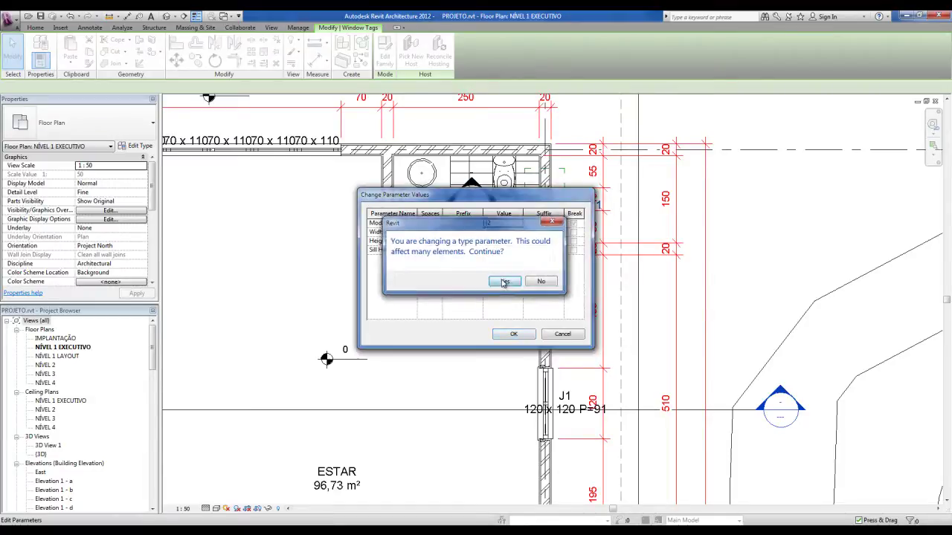
click(497, 282)
click(510, 336)
Move the three overlapping 70 x 110 window tags up above the top wall
click(312, 348)
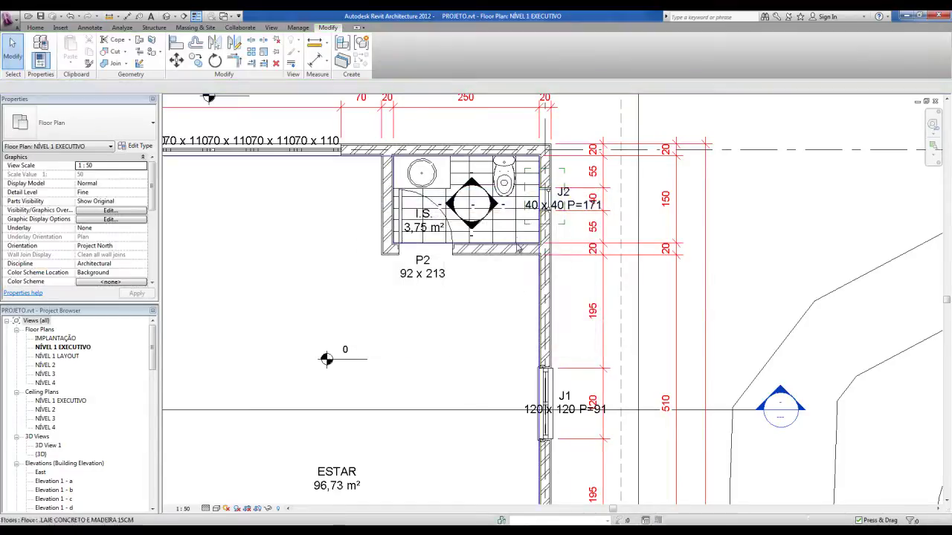
scroll(452, 259, down, 3)
scroll(502, 293, up, 2)
scroll(484, 194, up, 1)
scroll(494, 223, up, 1)
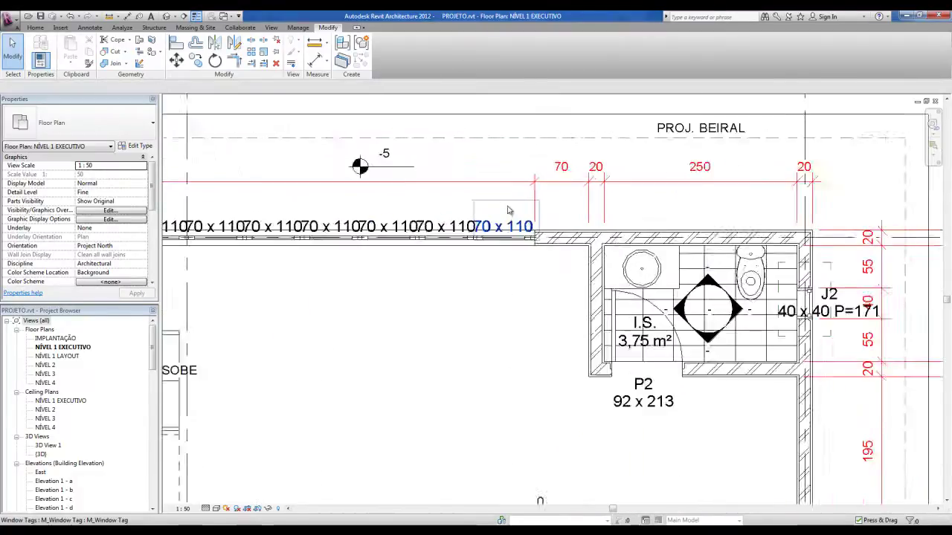
scroll(500, 242, up, 1)
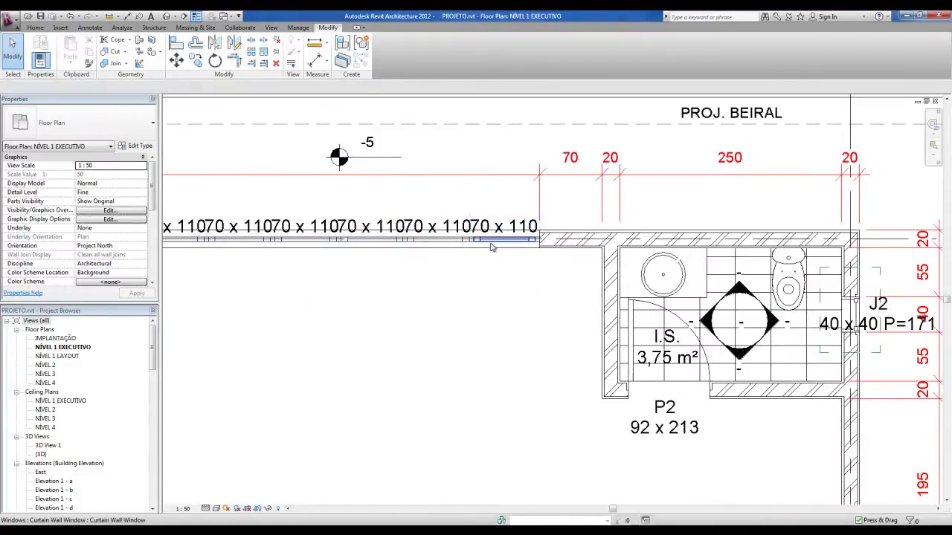
click(493, 242)
click(491, 276)
drag(504, 238, 506, 214)
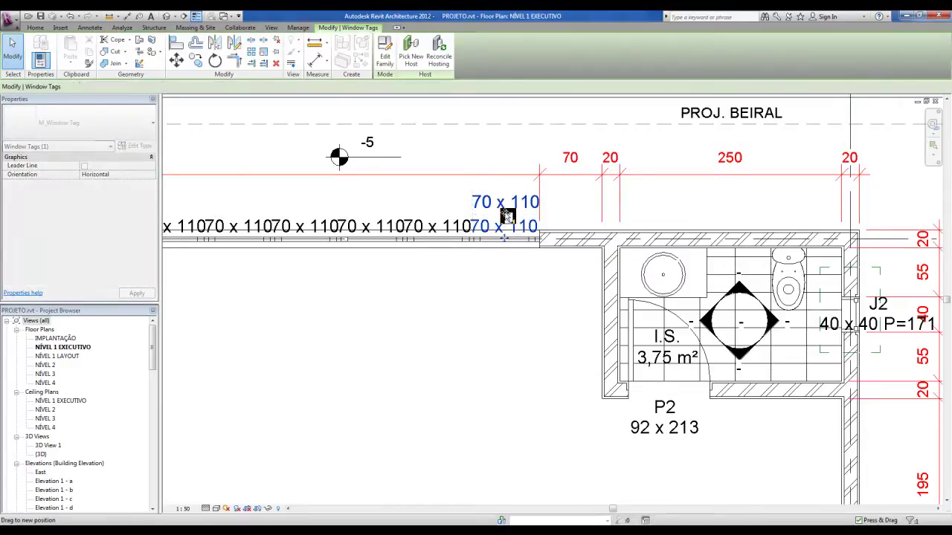
click(480, 275)
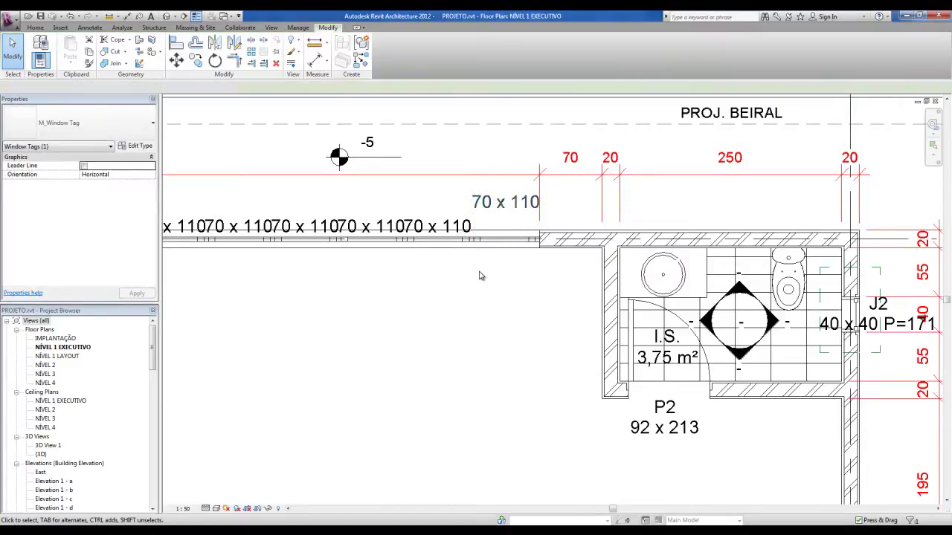
click(439, 238)
mouse_move(438, 240)
mouse_down()
mouse_move(420, 217)
mouse_move(439, 202)
mouse_up()
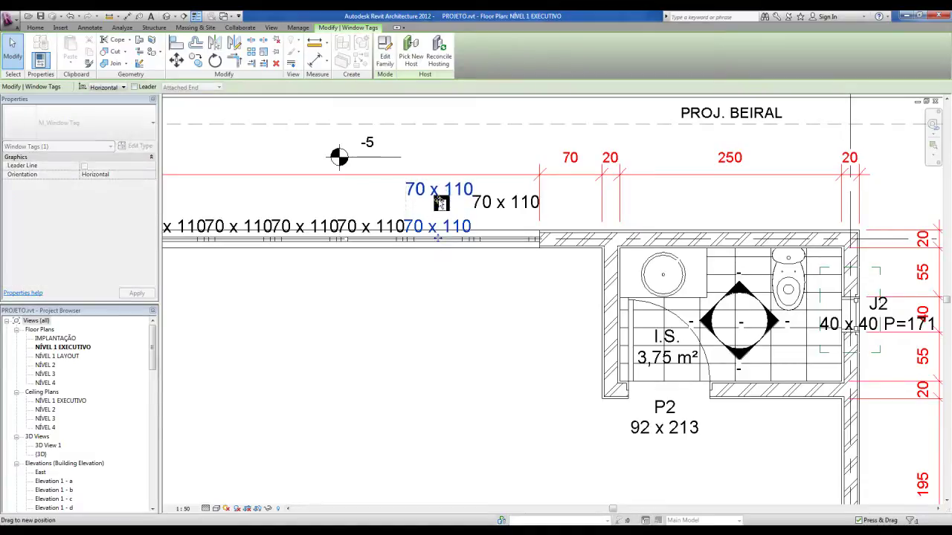
click(439, 266)
middle_drag(502, 261, 510, 272)
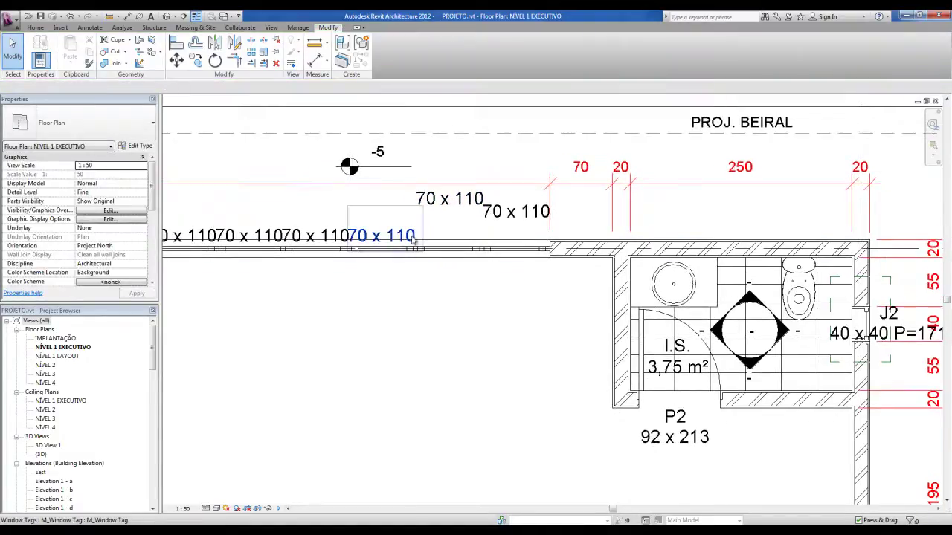
click(382, 249)
drag(381, 249, 384, 230)
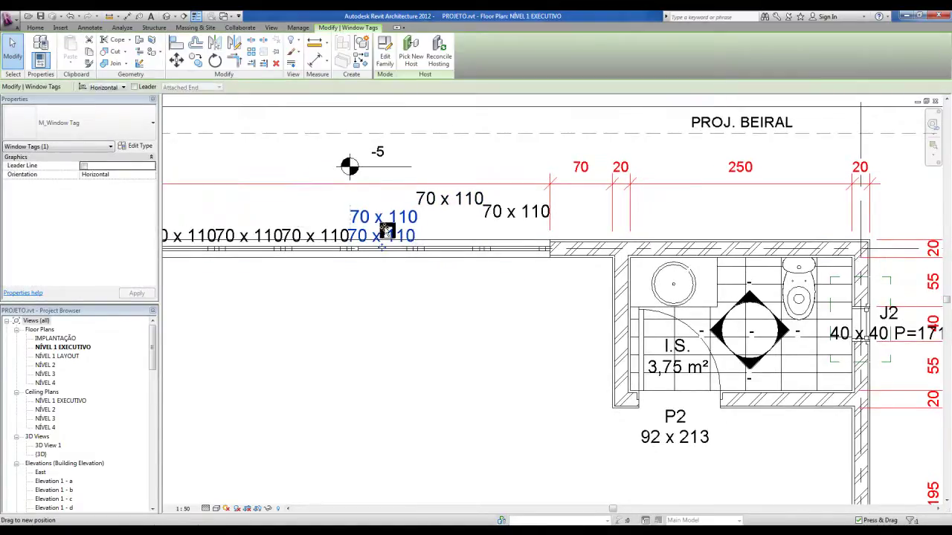
click(394, 273)
Set the 70 x 110 windows' Model to J3, accepting the type parameter change
double_click(511, 217)
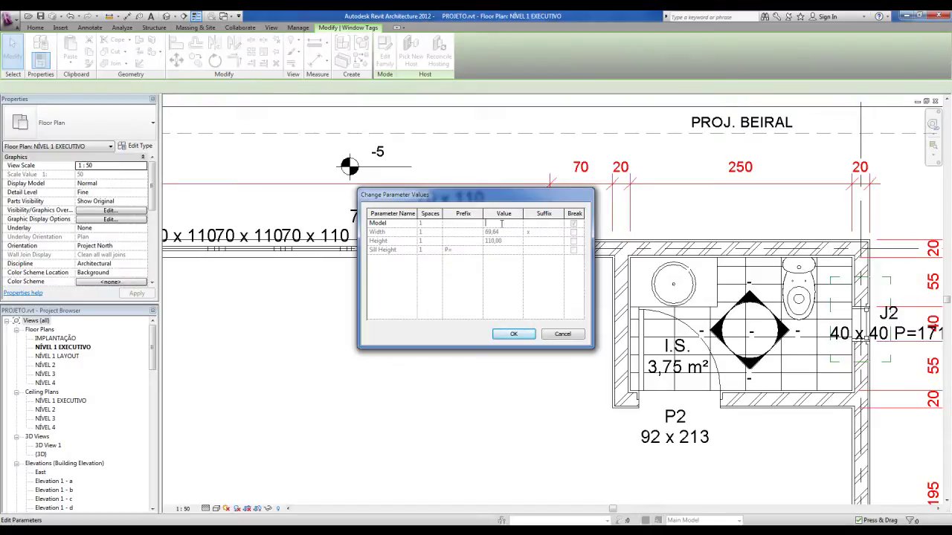
click(502, 223)
text(J3)
click(510, 336)
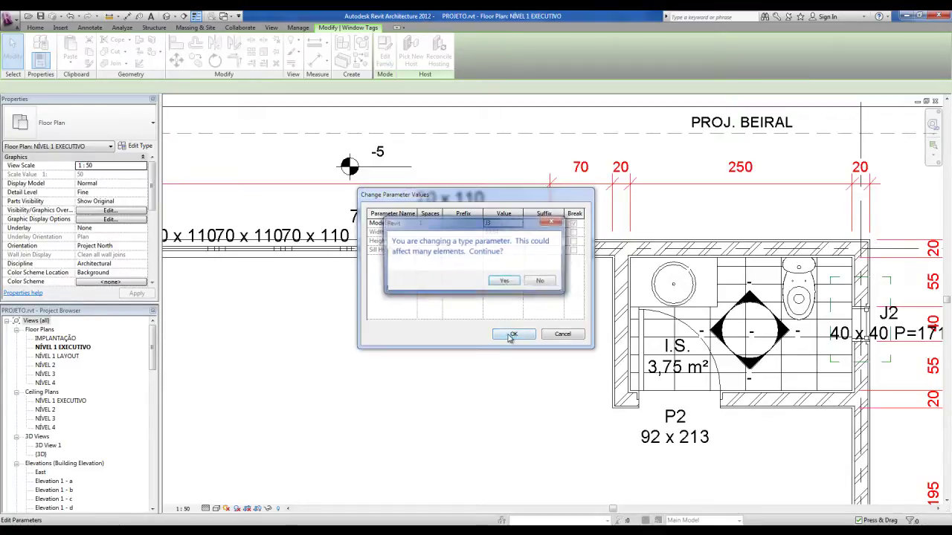
click(510, 283)
click(513, 334)
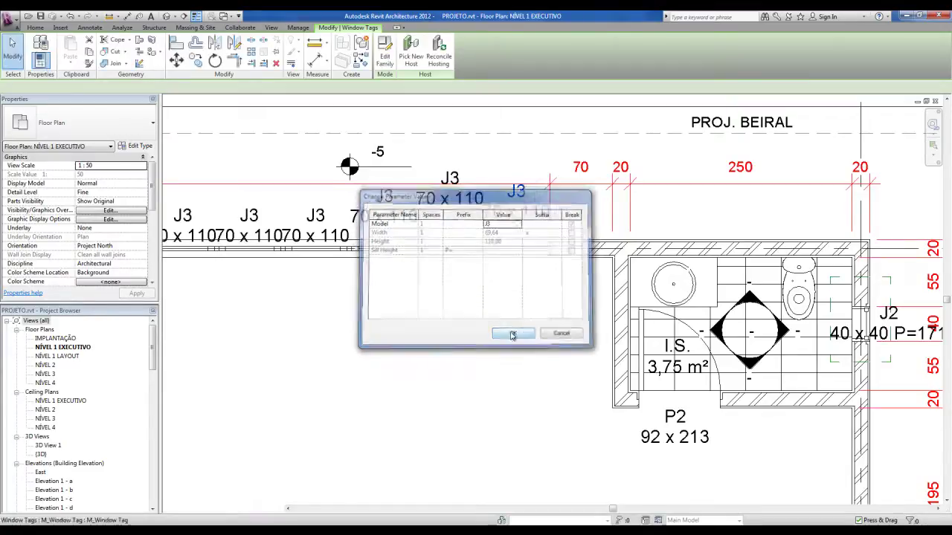
scroll(493, 332, down, 2)
middle_drag(492, 332, 621, 341)
Open the NÍVEL 2 plan and tag all its windows with Tag All using window tags
scroll(454, 264, down, 1)
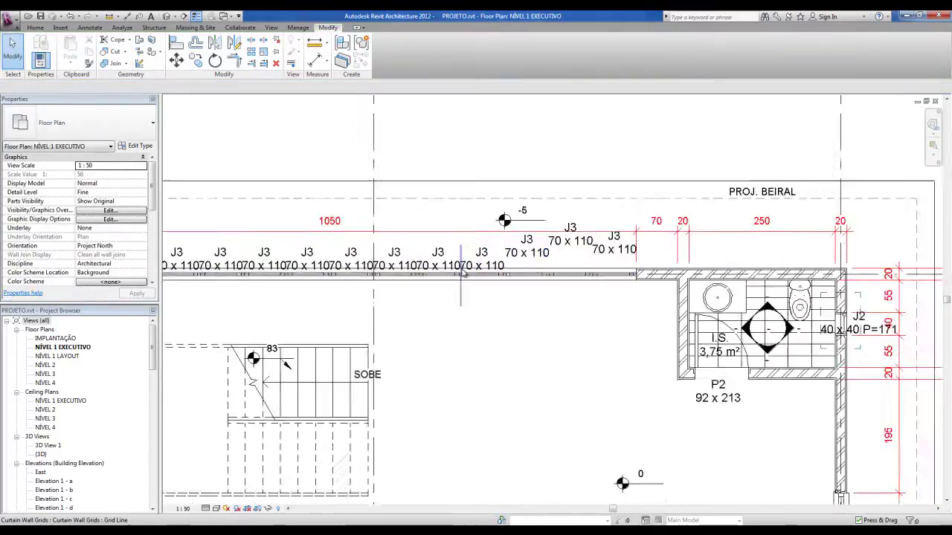
scroll(455, 265, down, 1)
scroll(552, 282, down, 3)
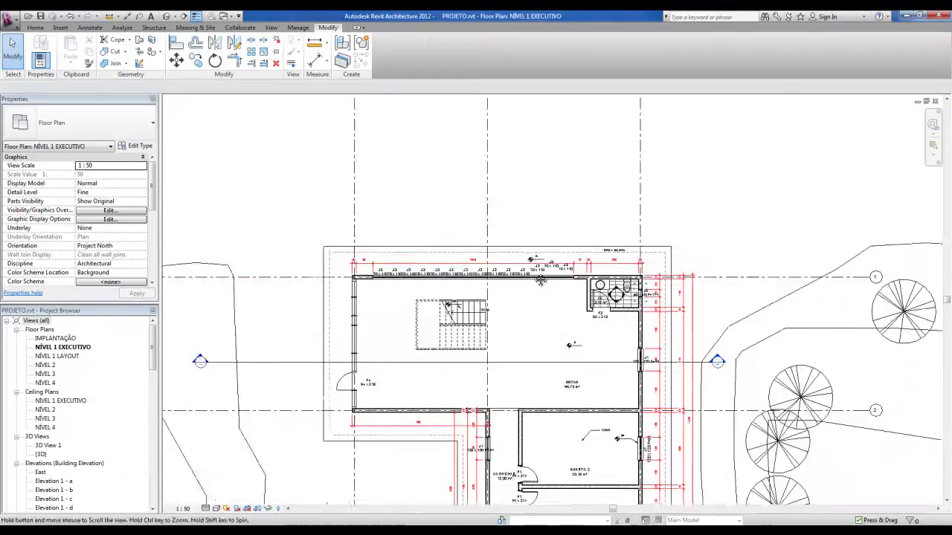
middle_drag(552, 283, 546, 193)
middle_drag(539, 408, 535, 385)
scroll(536, 385, up, 1)
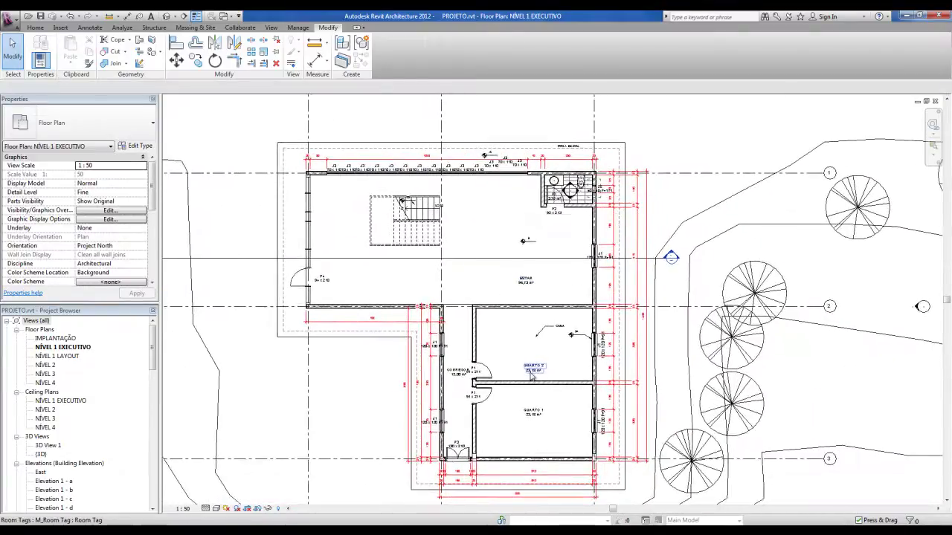
middle_drag(559, 226, 574, 234)
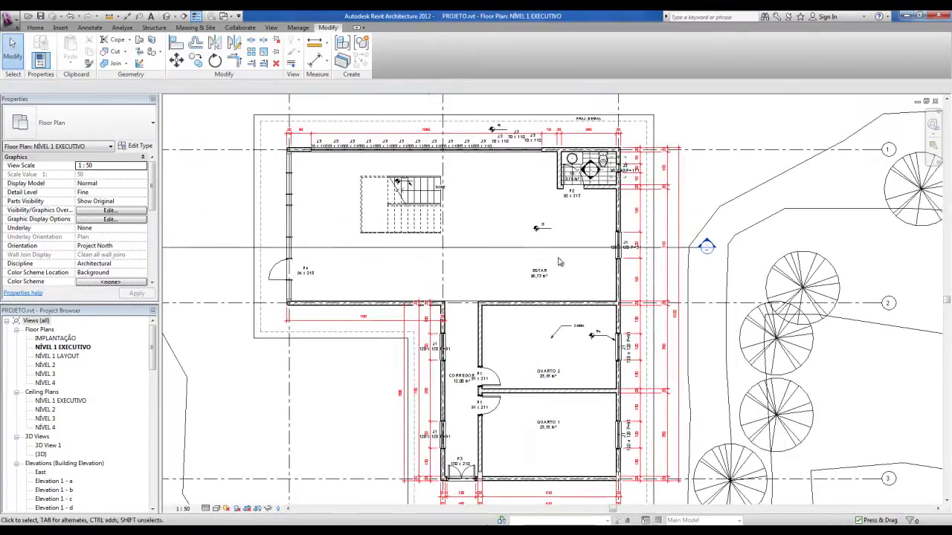
double_click(46, 364)
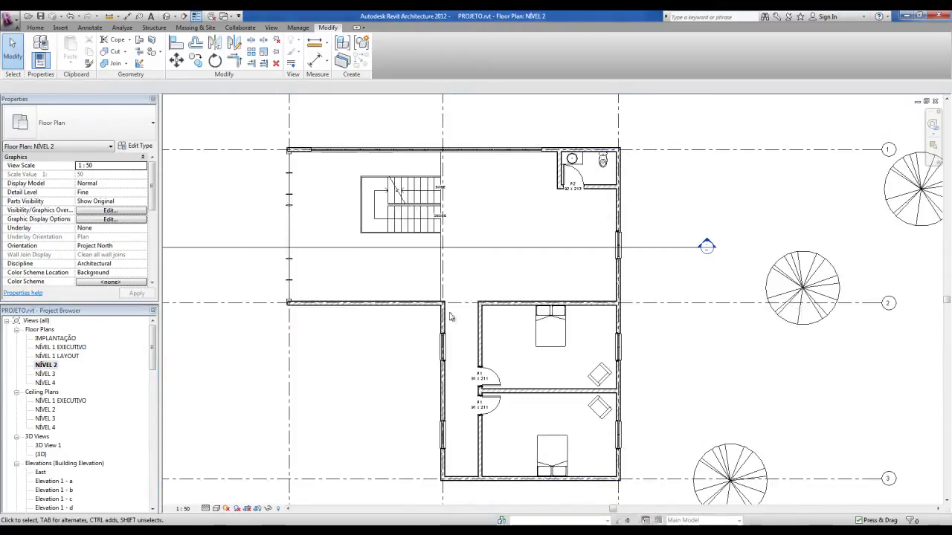
click(89, 27)
click(465, 56)
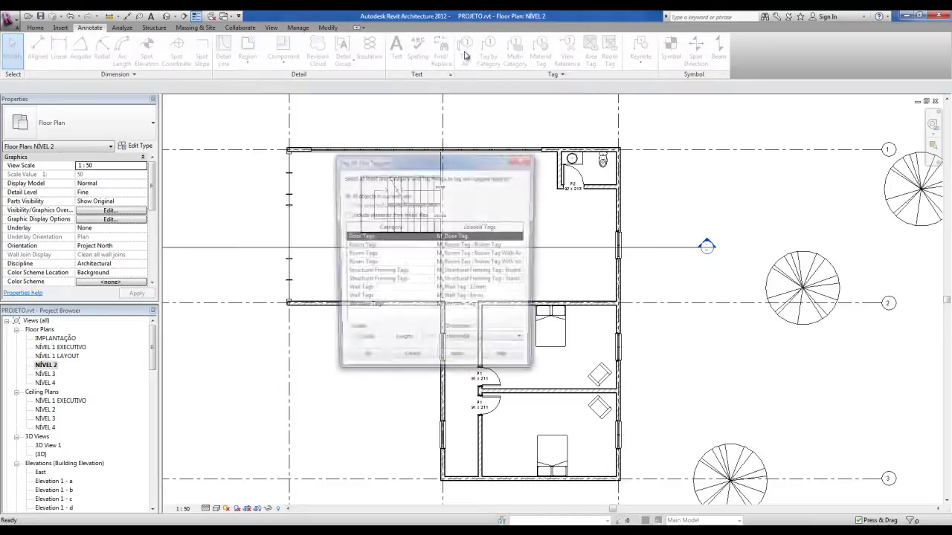
click(361, 308)
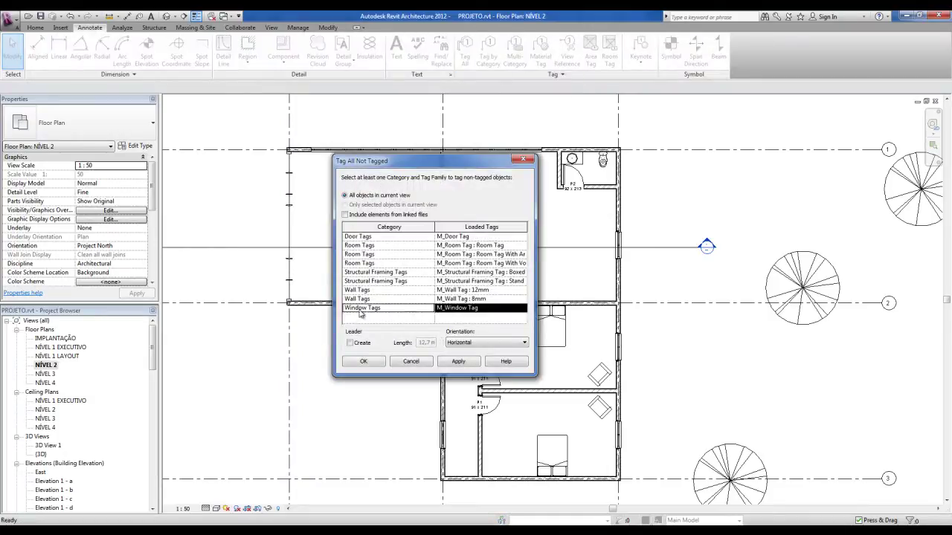
click(369, 361)
Check the J2 window tag on NÍVEL 2, then return to the NÍVEL 1 EXECUTIVO plan
scroll(655, 469, up, 1)
scroll(667, 478, up, 1)
middle_drag(666, 478, 668, 394)
scroll(594, 372, up, 2)
scroll(567, 354, up, 1)
scroll(566, 354, down, 1)
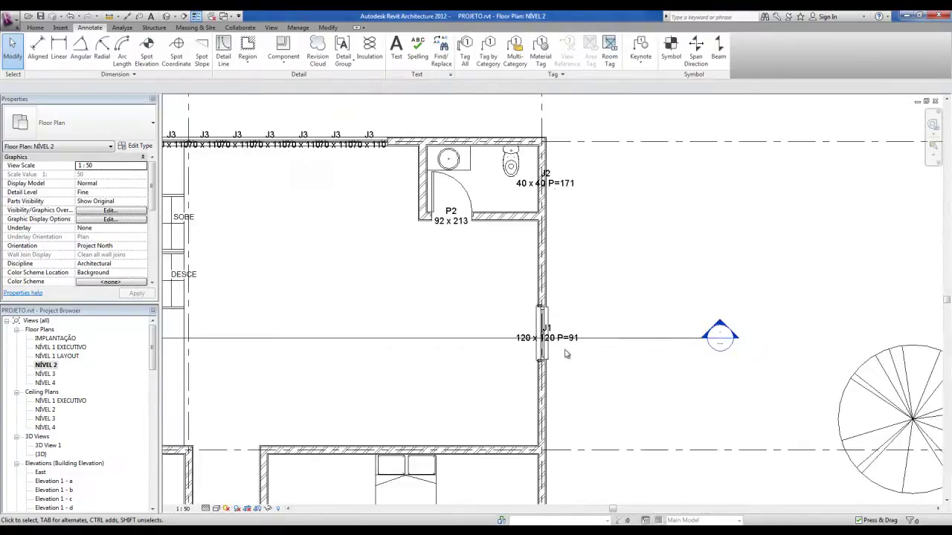
scroll(573, 172, up, 2)
click(526, 191)
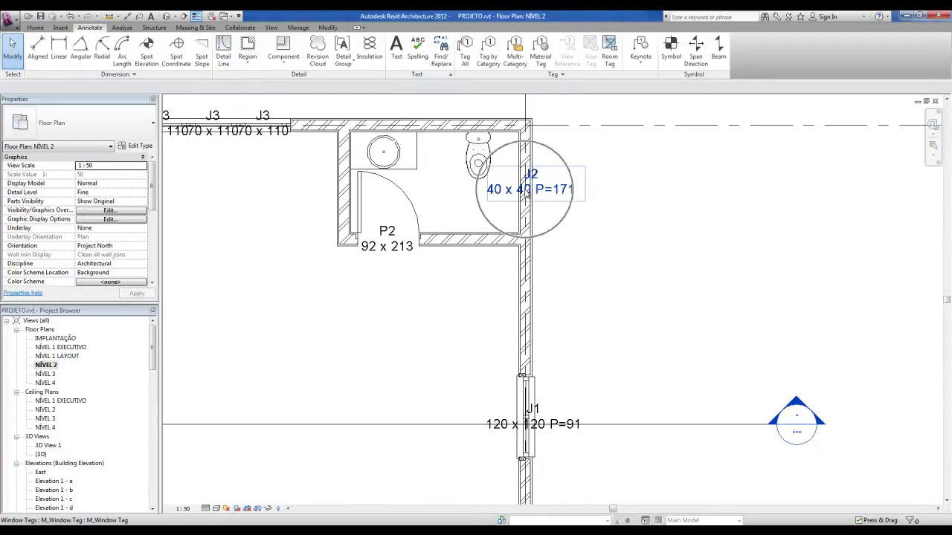
double_click(60, 347)
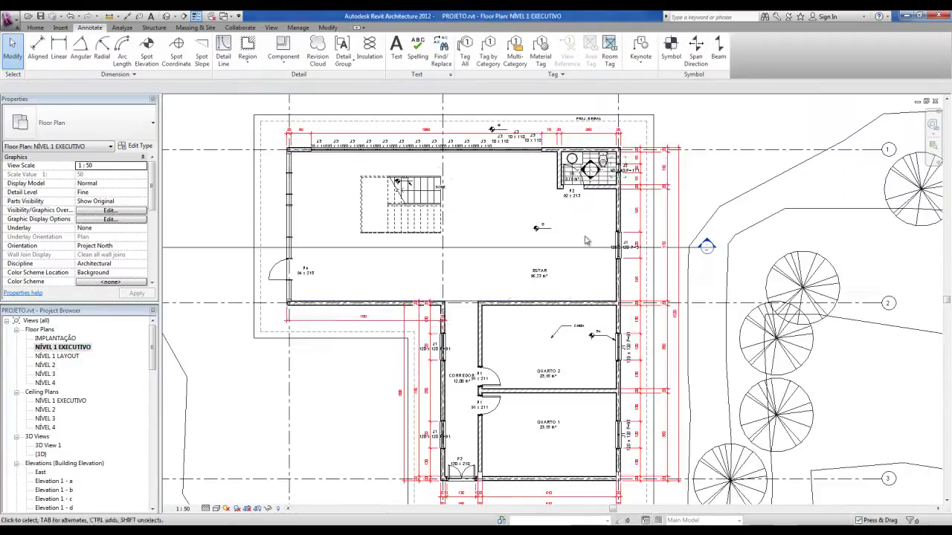
Paste the bathroom plan region aligned into the Floor Plan: NÍVEL 2 view
scroll(637, 174, up, 2)
click(594, 199)
middle_drag(593, 199, 576, 259)
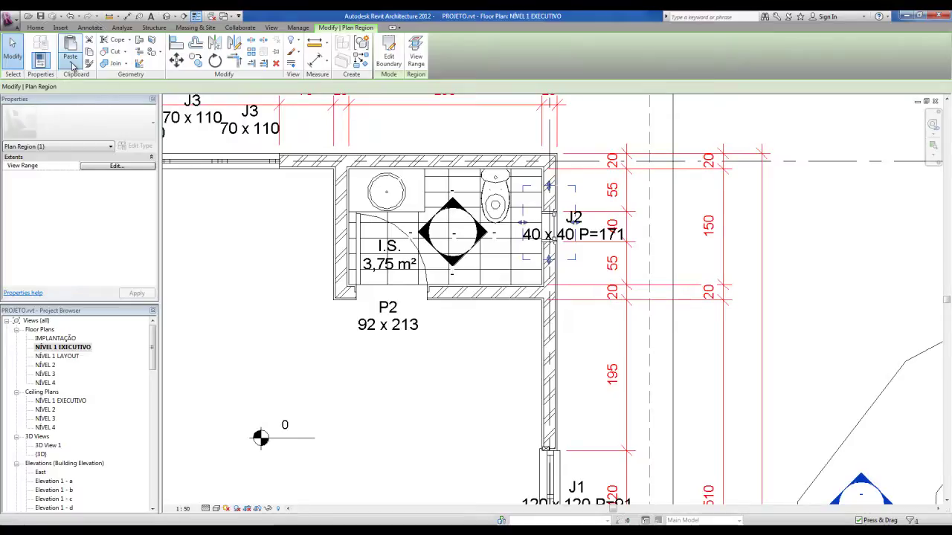
click(70, 62)
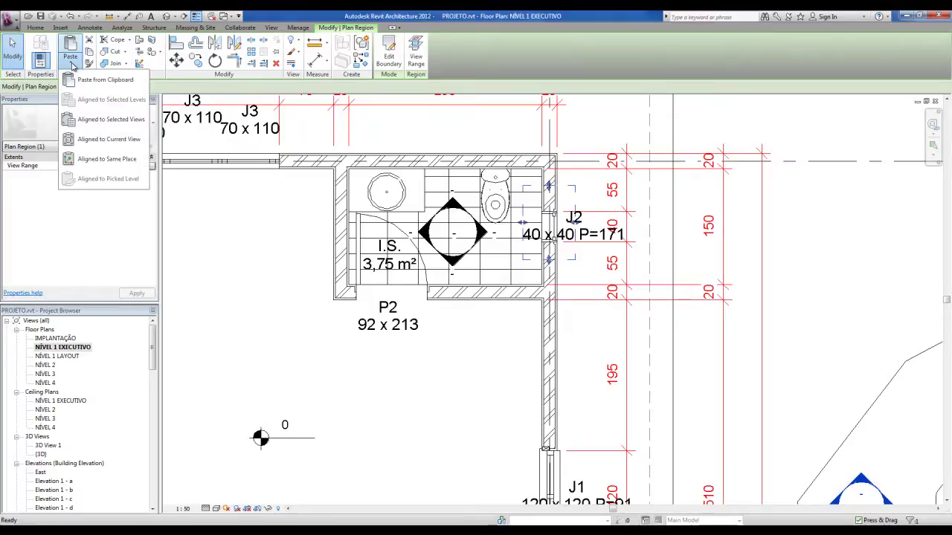
click(96, 120)
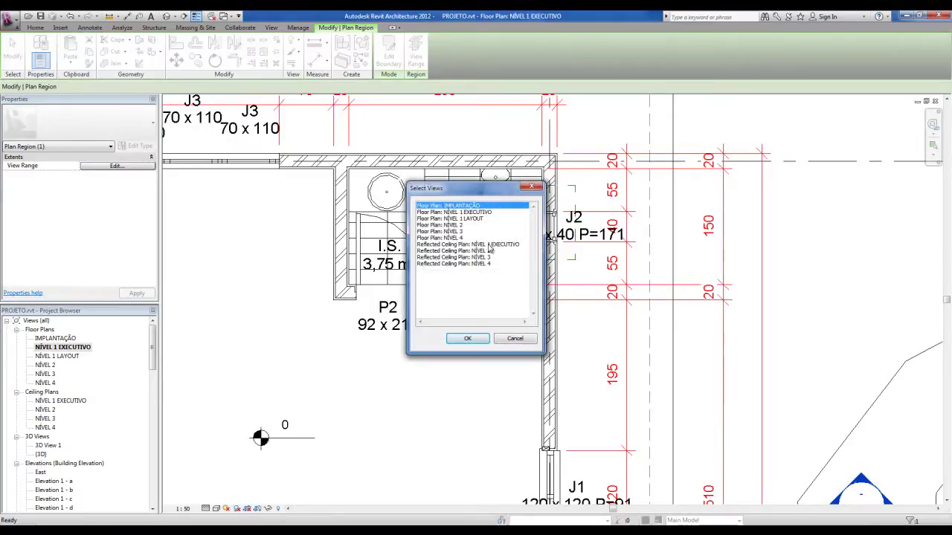
click(454, 227)
click(467, 338)
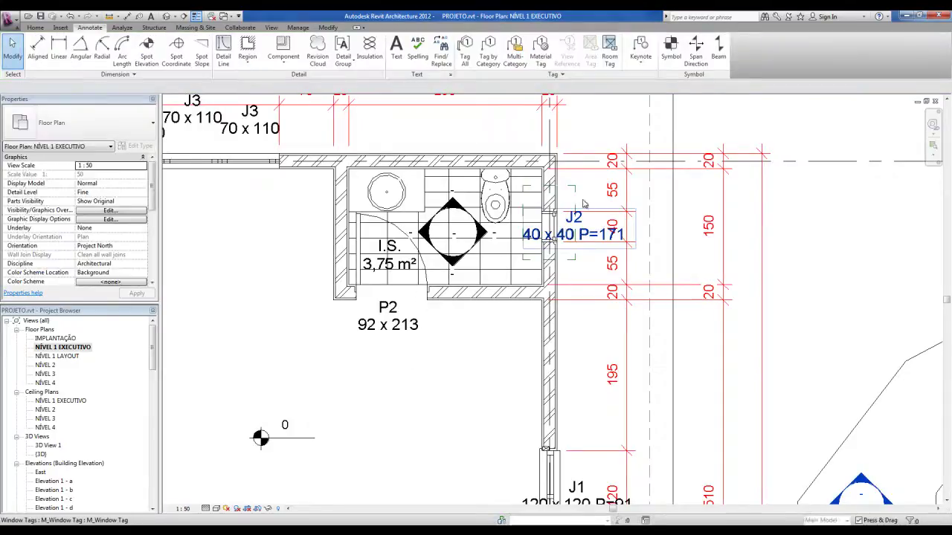
Inspect the bathroom plan region and room, then open the NÍVEL 2 floor plan
scroll(477, 389, up, 1)
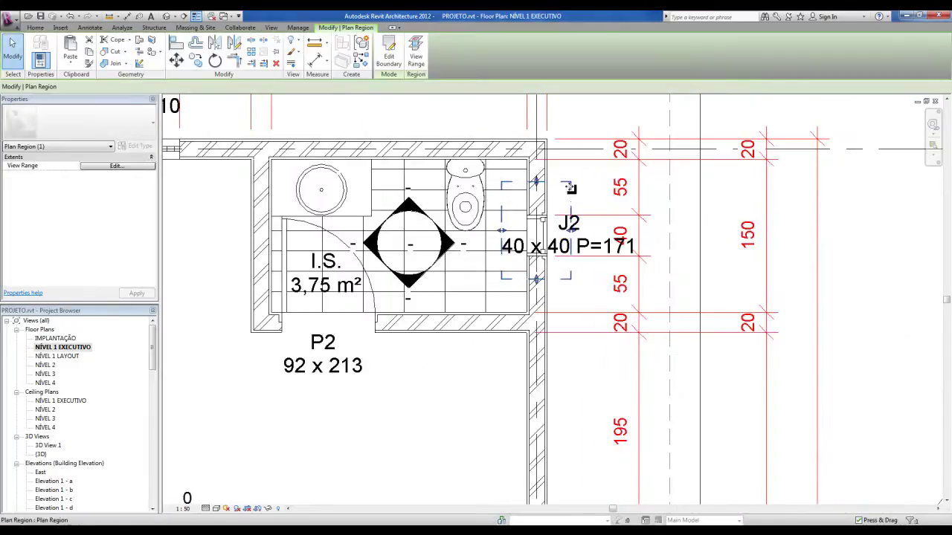
key(Escape)
scroll(446, 414, down, 2)
scroll(527, 260, up, 1)
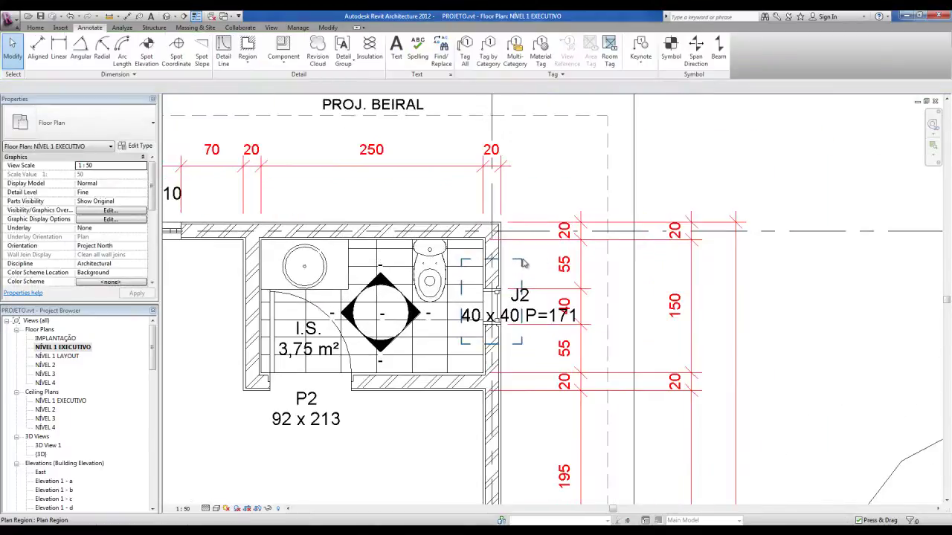
click(523, 262)
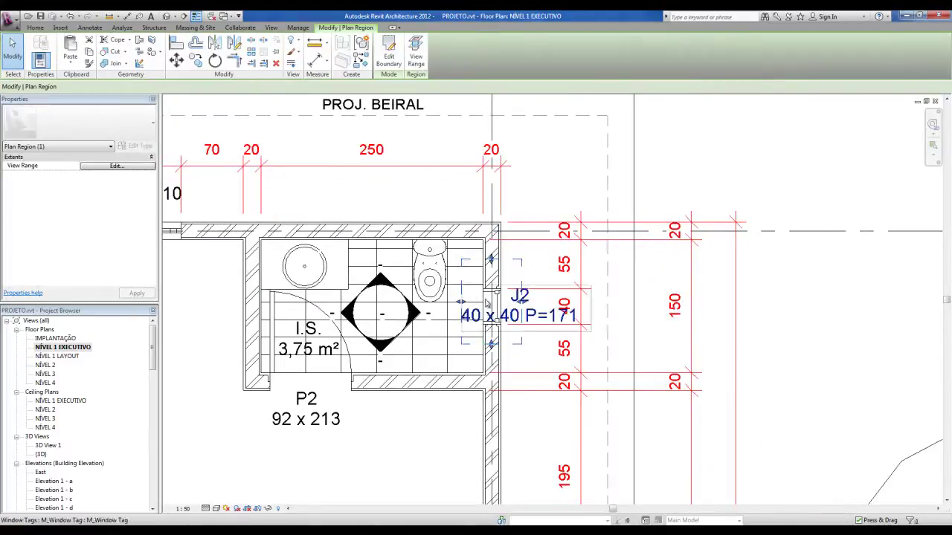
click(429, 461)
click(775, 340)
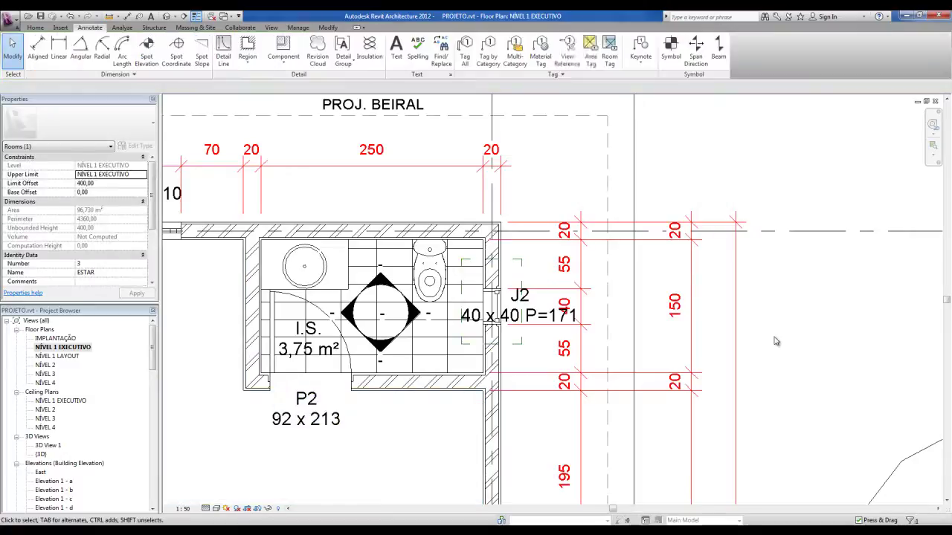
double_click(52, 366)
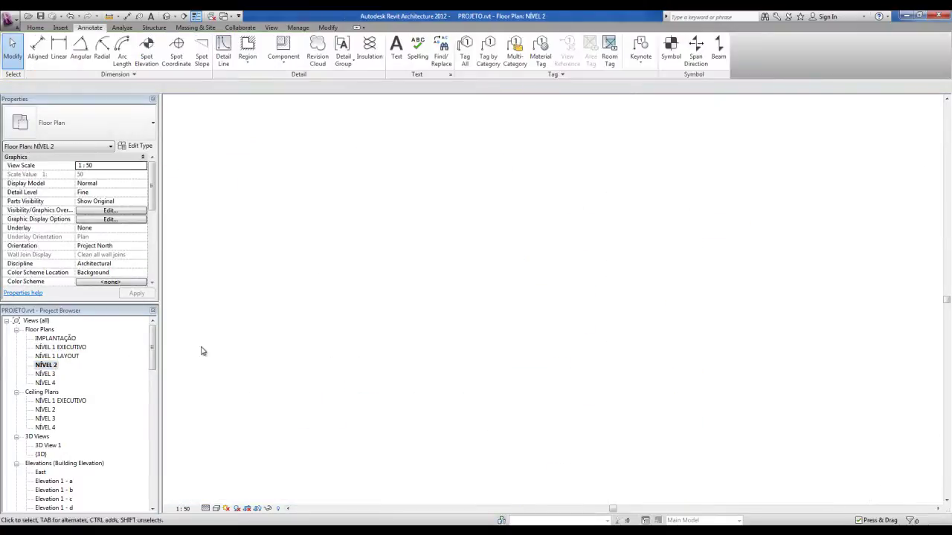
Zoom and pan out to show the whole NÍVEL 2 plan with its door and window tags
scroll(513, 197, up, 2)
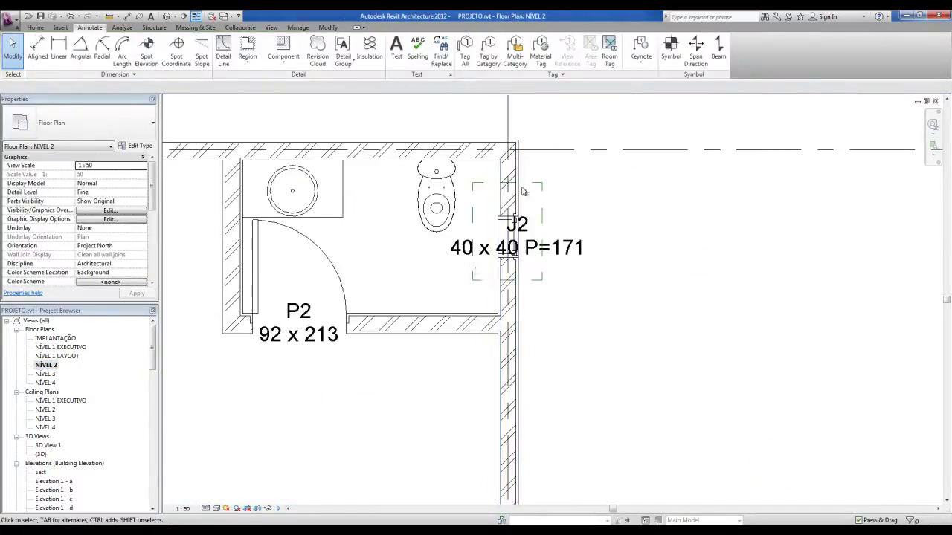
scroll(458, 287, down, 3)
scroll(569, 361, down, 2)
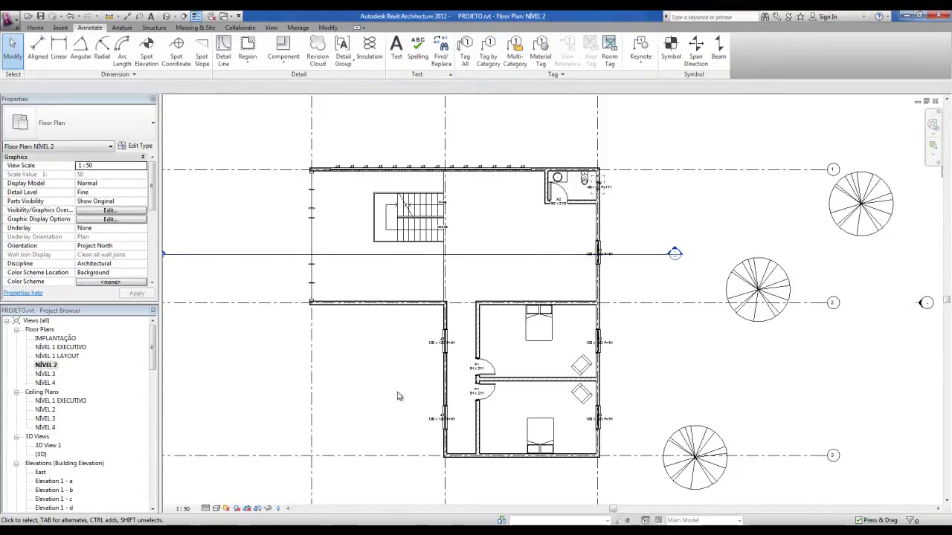
middle_drag(349, 253, 327, 244)
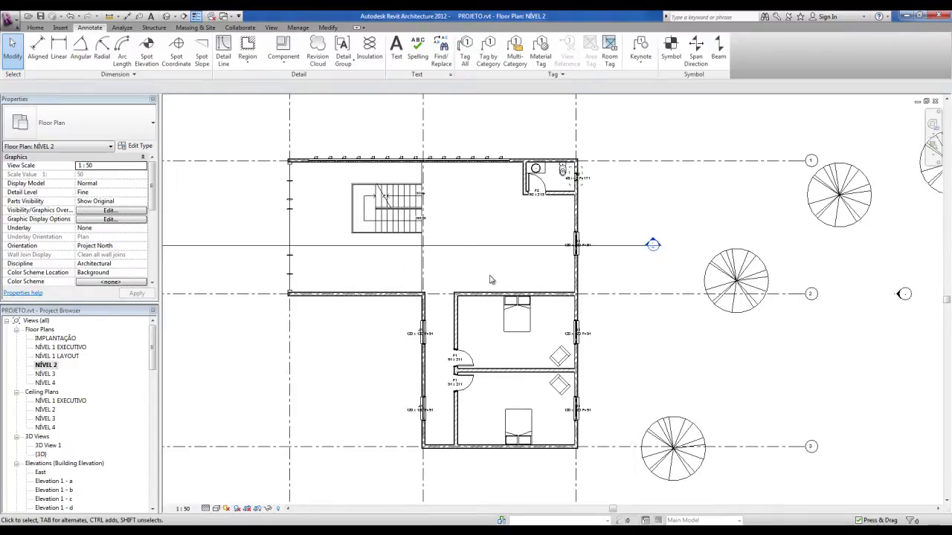
scroll(367, 304, up, 2)
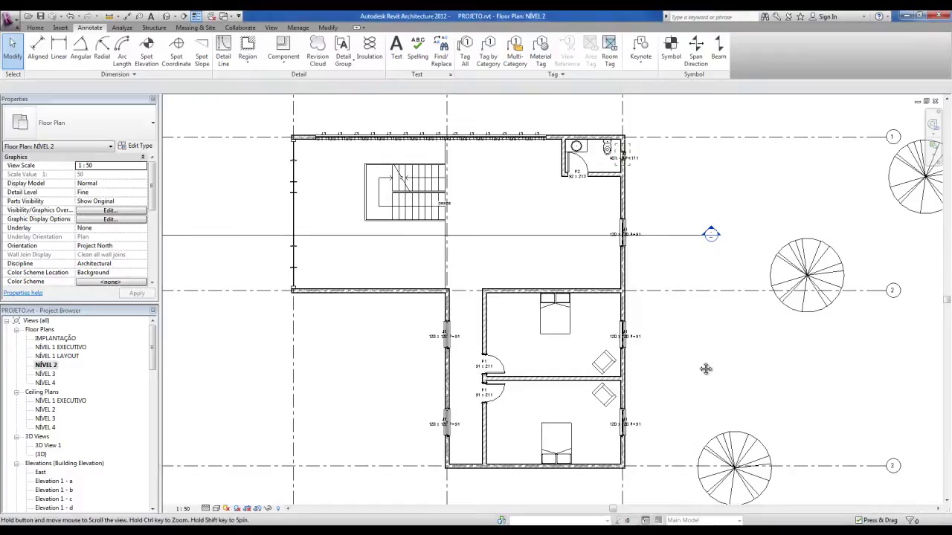
middle_drag(706, 369, 702, 371)
click(270, 27)
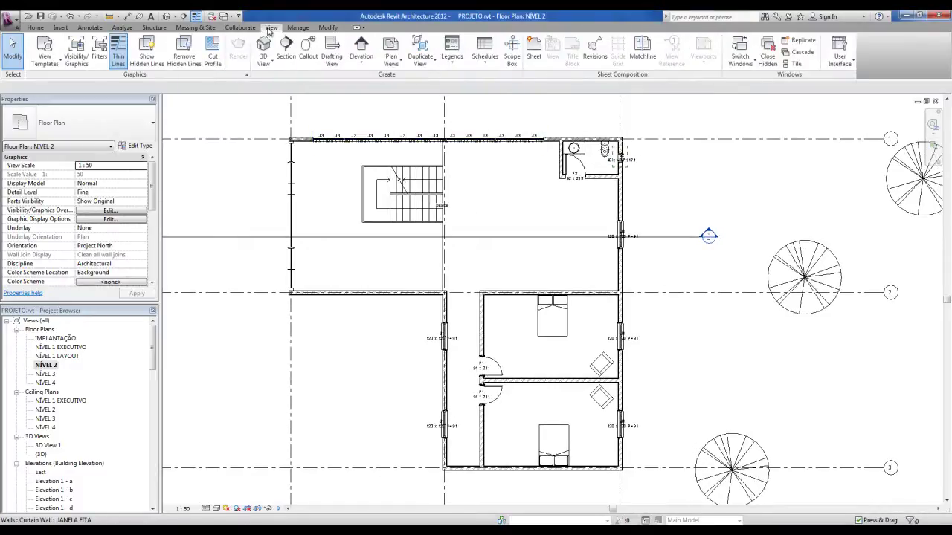
Start a new schedule from Schedule/Quantities using the Doors category
click(489, 66)
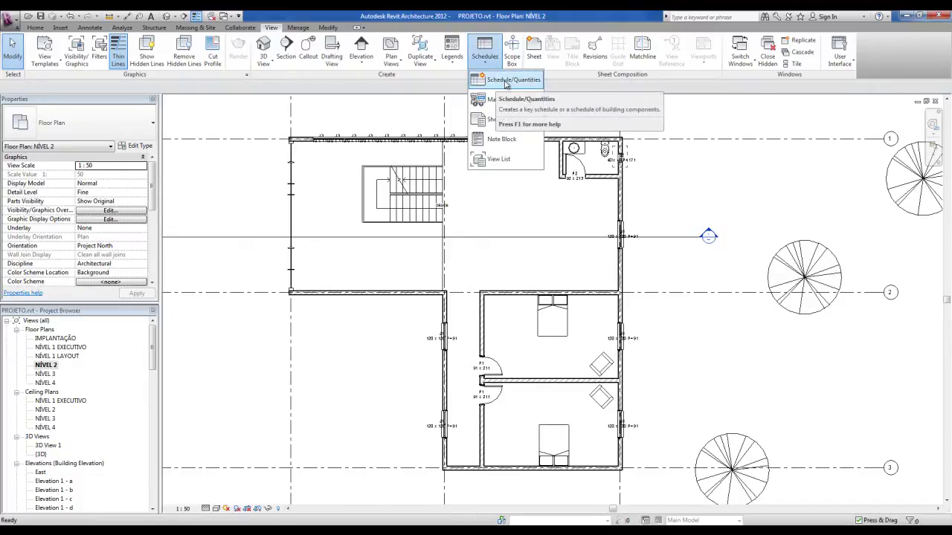
click(505, 80)
scroll(463, 235, down, 3)
scroll(462, 235, up, 4)
mouse_move(463, 234)
mouse_down()
mouse_move(467, 311)
mouse_move(467, 268)
mouse_up()
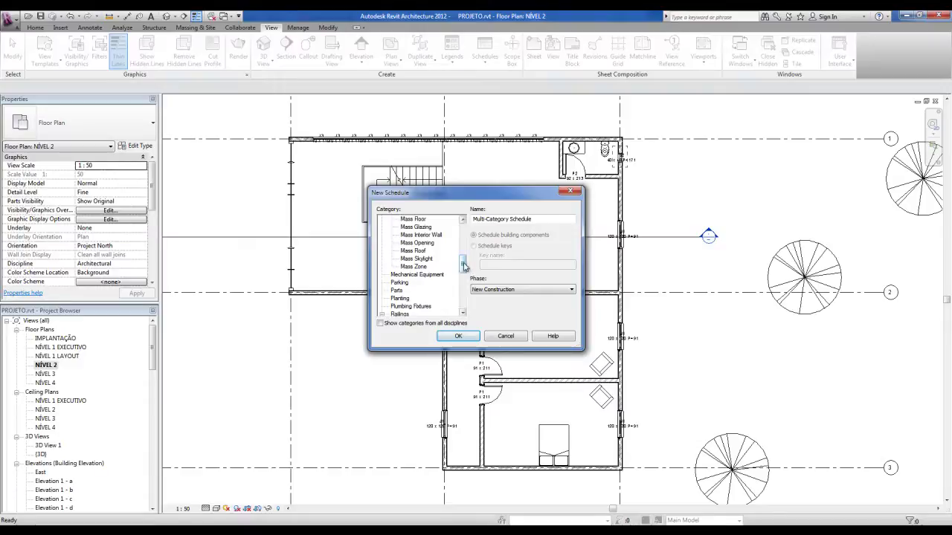
drag(466, 266, 470, 238)
click(398, 267)
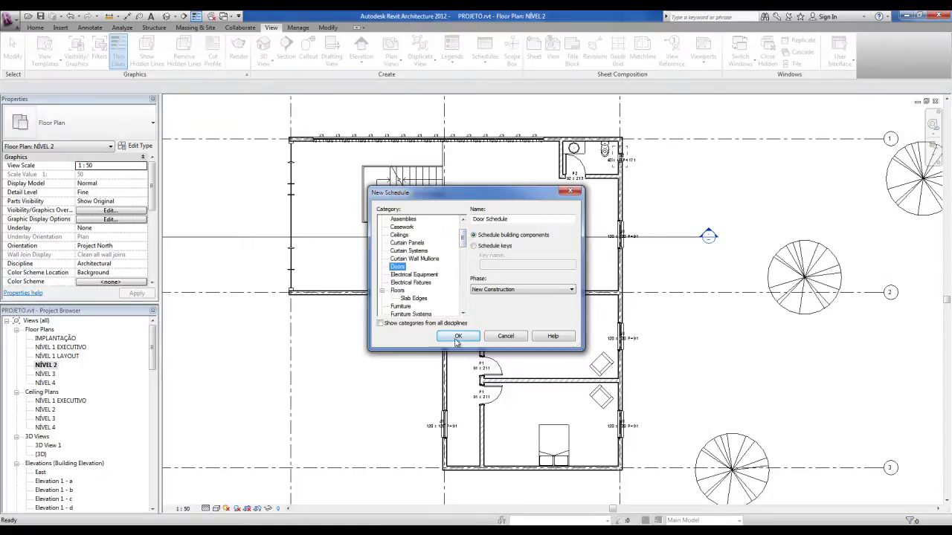
click(456, 337)
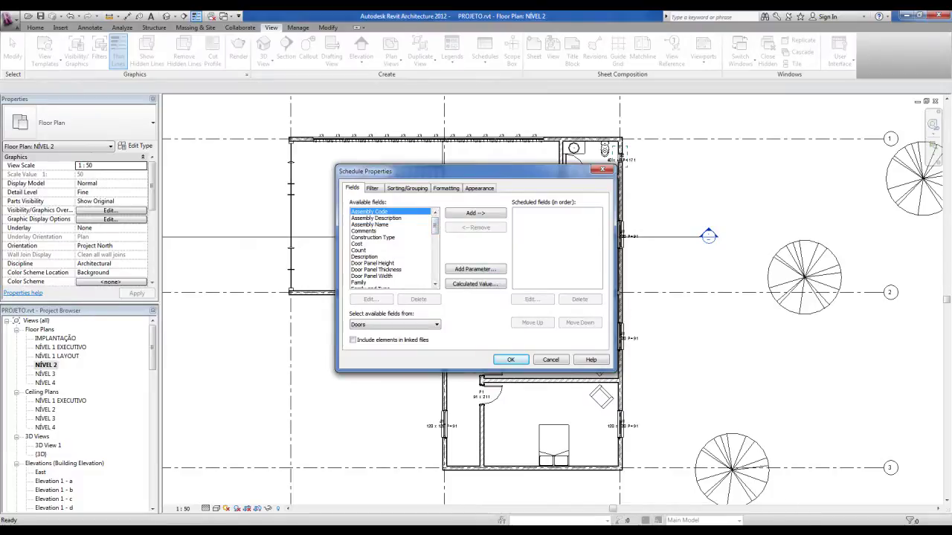
Add Model, Count, Description, Width and Height as scheduled fields and create the schedule
drag(435, 227, 435, 256)
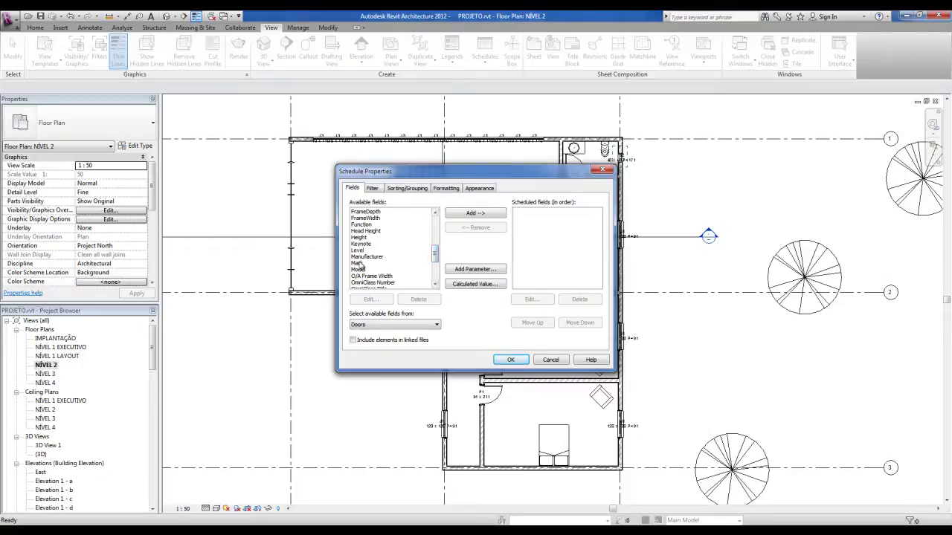
click(470, 215)
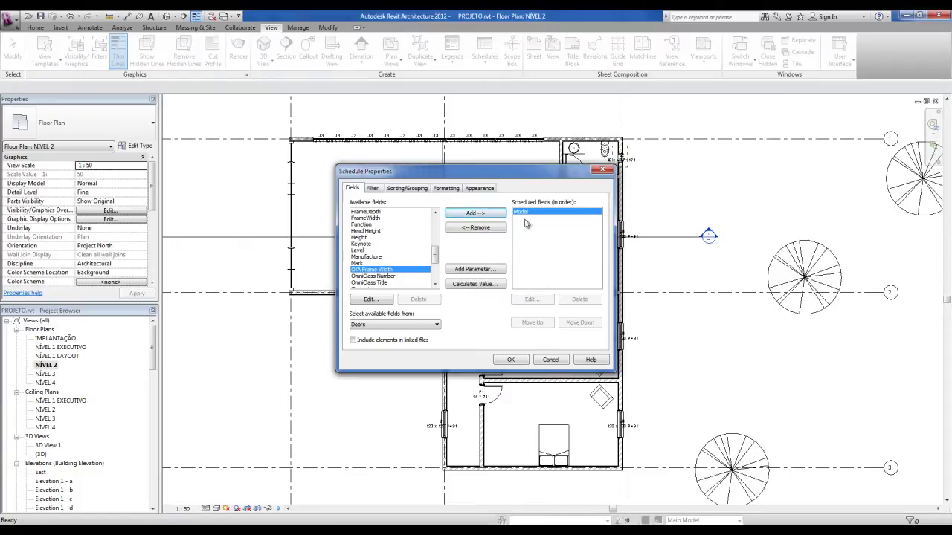
drag(435, 256, 436, 232)
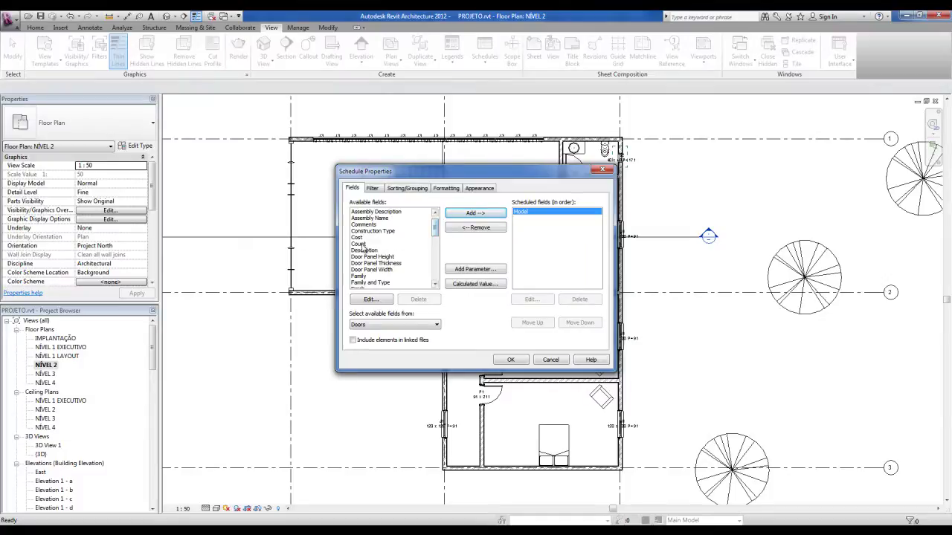
click(365, 245)
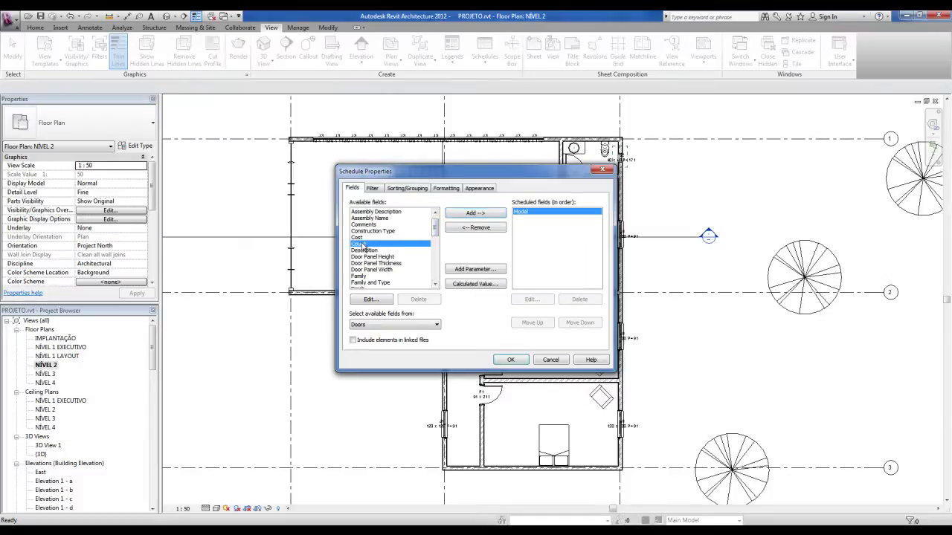
click(468, 213)
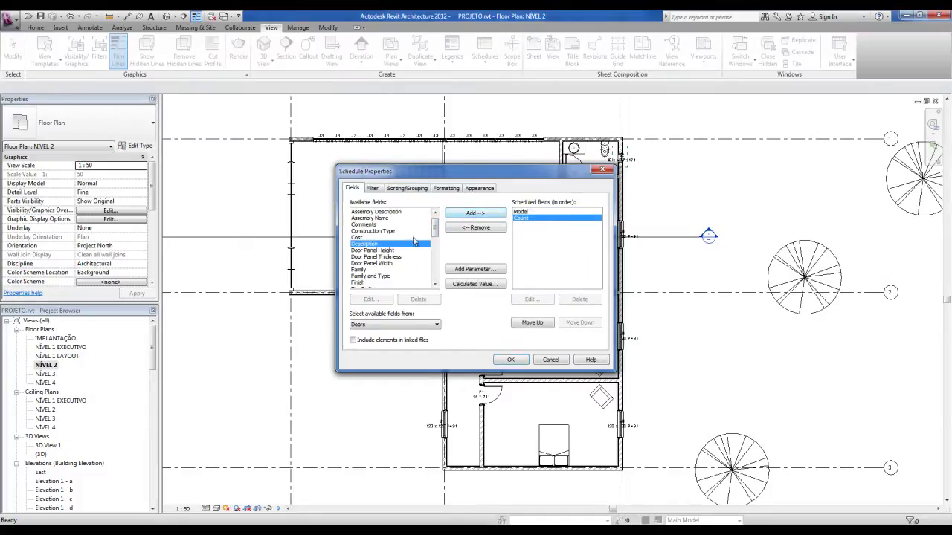
scroll(437, 232, up, 1)
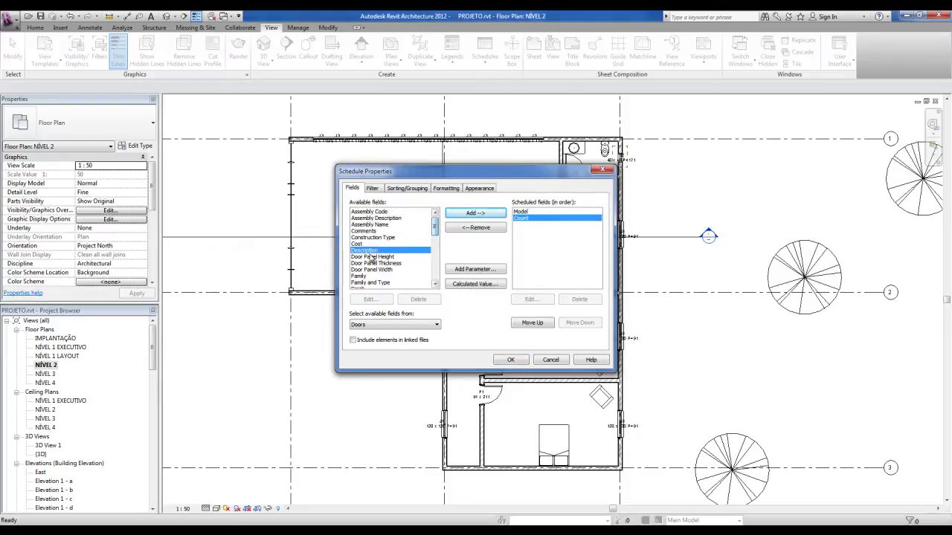
click(456, 215)
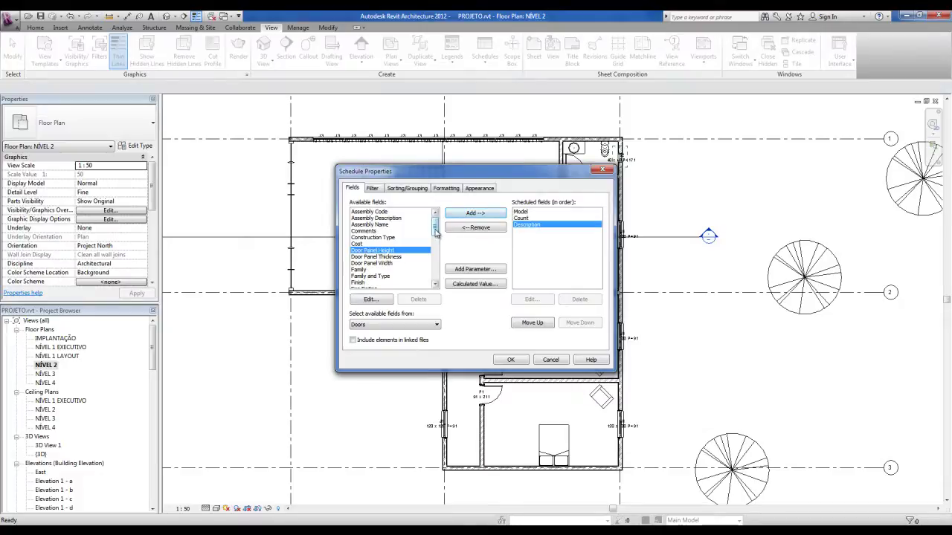
drag(437, 227, 438, 278)
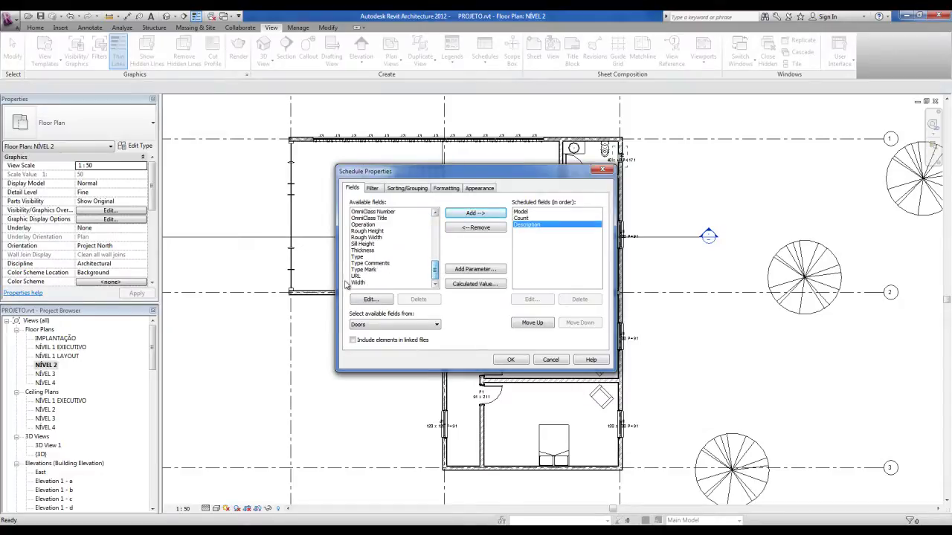
click(359, 283)
double_click(361, 284)
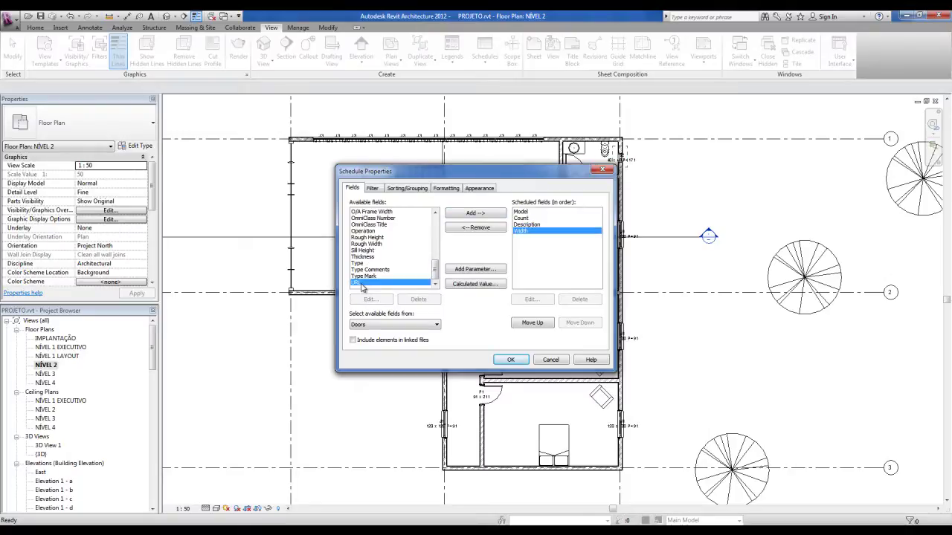
drag(436, 274, 437, 249)
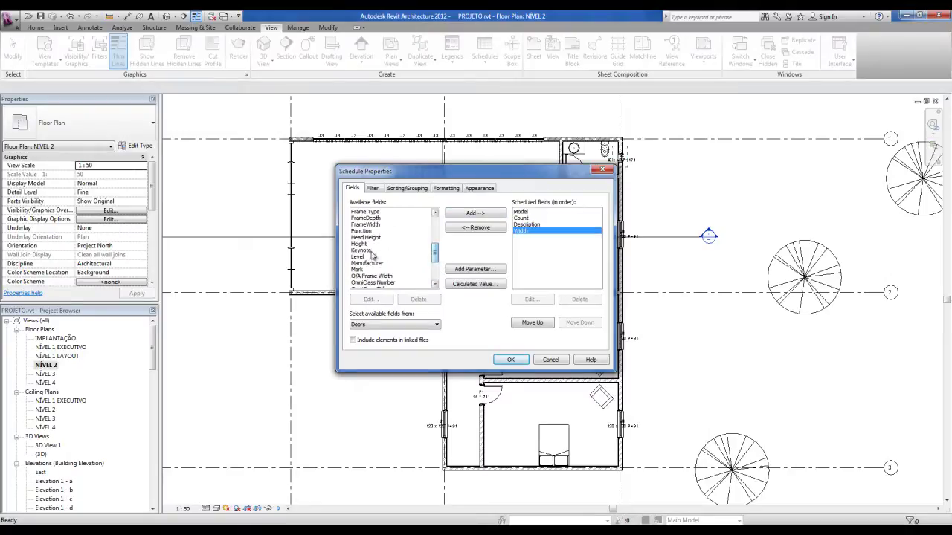
double_click(364, 244)
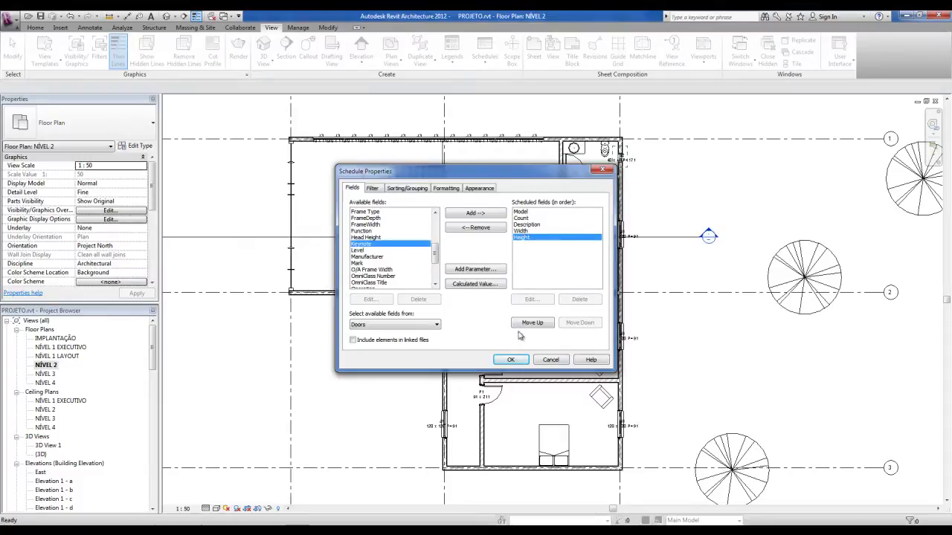
click(510, 360)
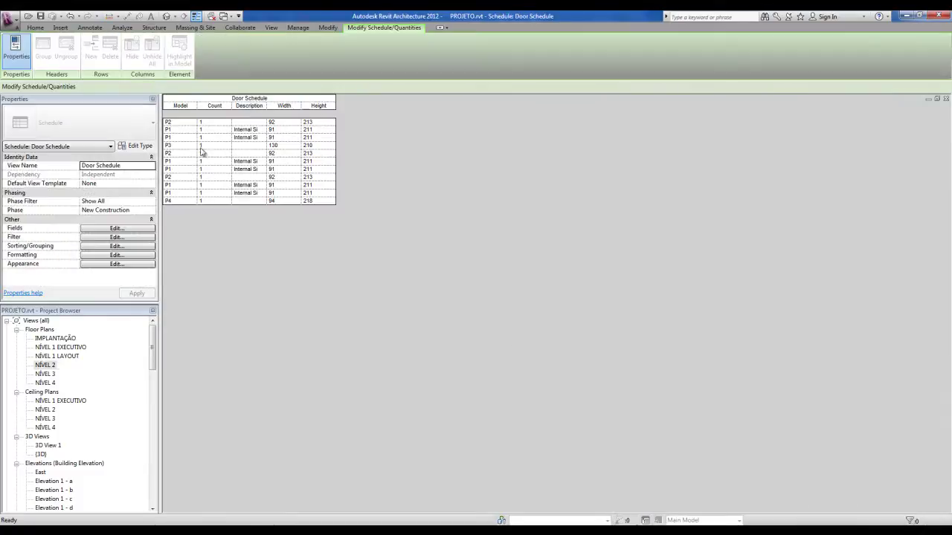
Widen the Model column and open the schedule's Sorting/Grouping settings
mouse_move(197, 106)
mouse_down()
mouse_move(383, 106)
mouse_move(338, 106)
mouse_up()
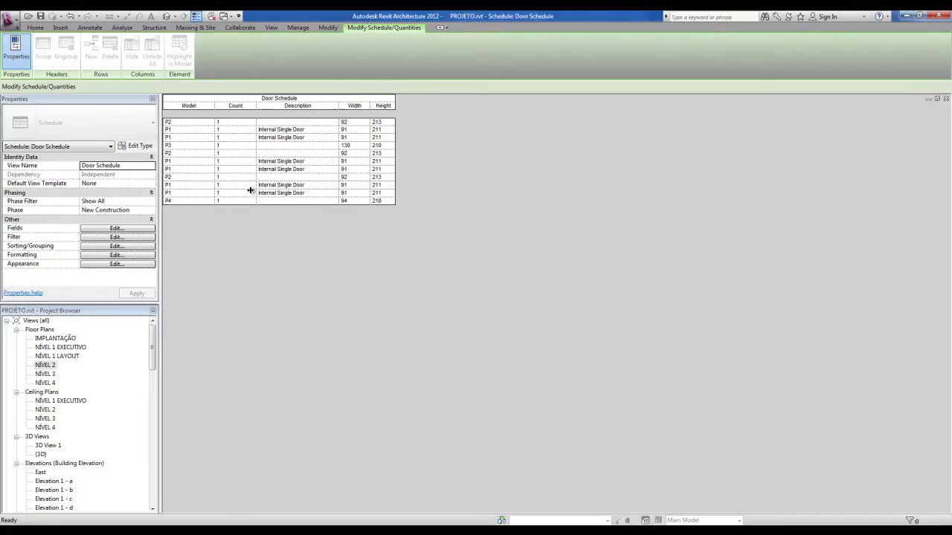
click(170, 130)
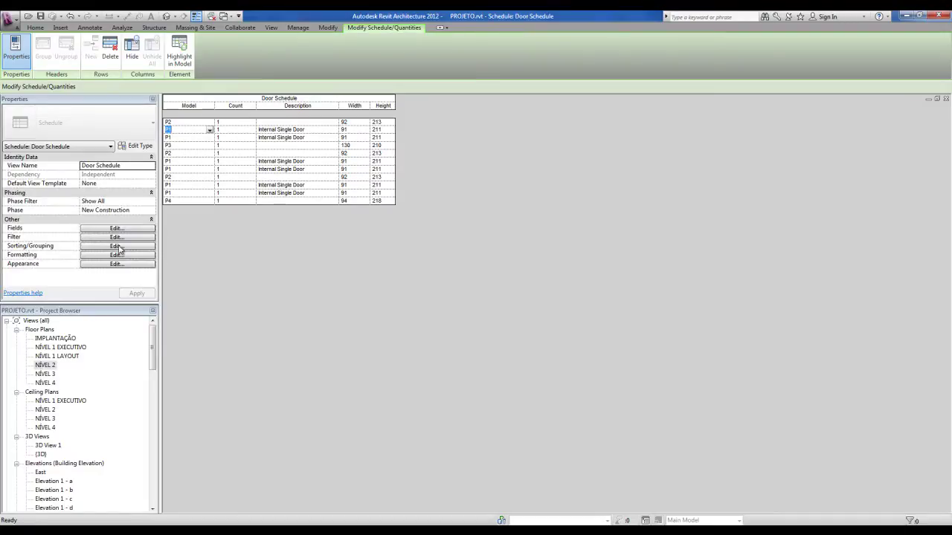
click(116, 246)
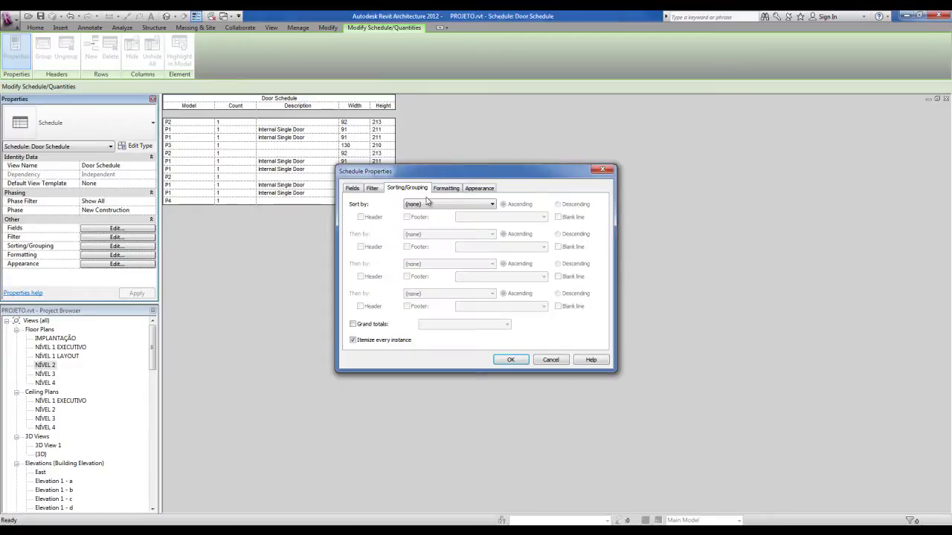
click(354, 191)
click(377, 191)
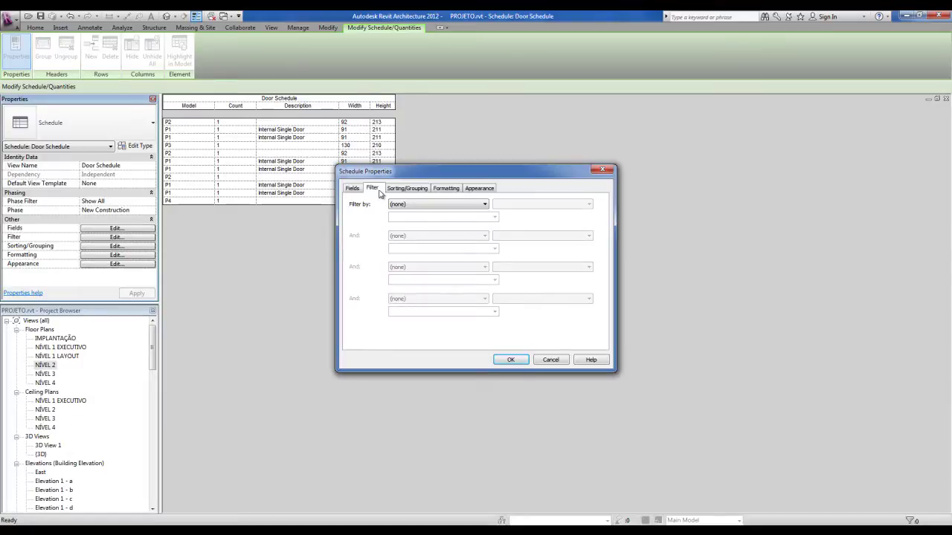
click(402, 191)
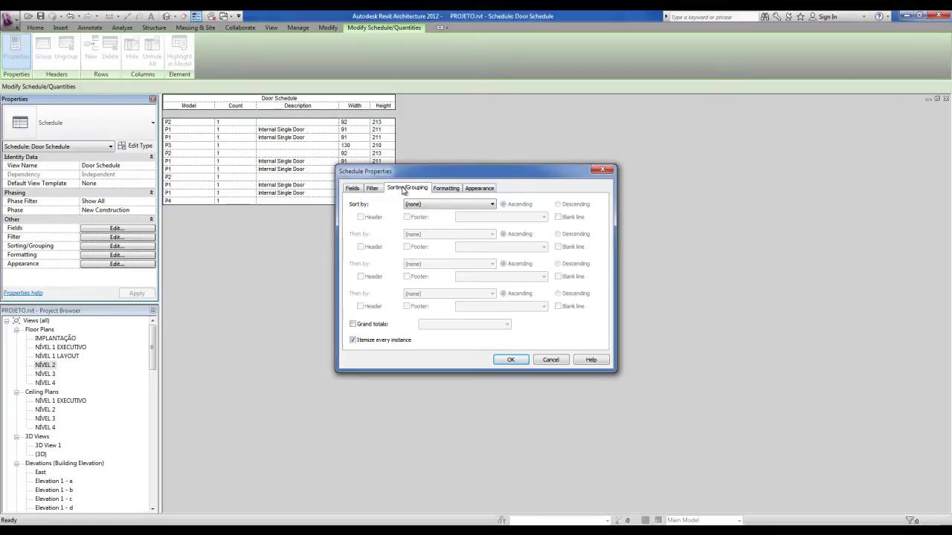
click(450, 189)
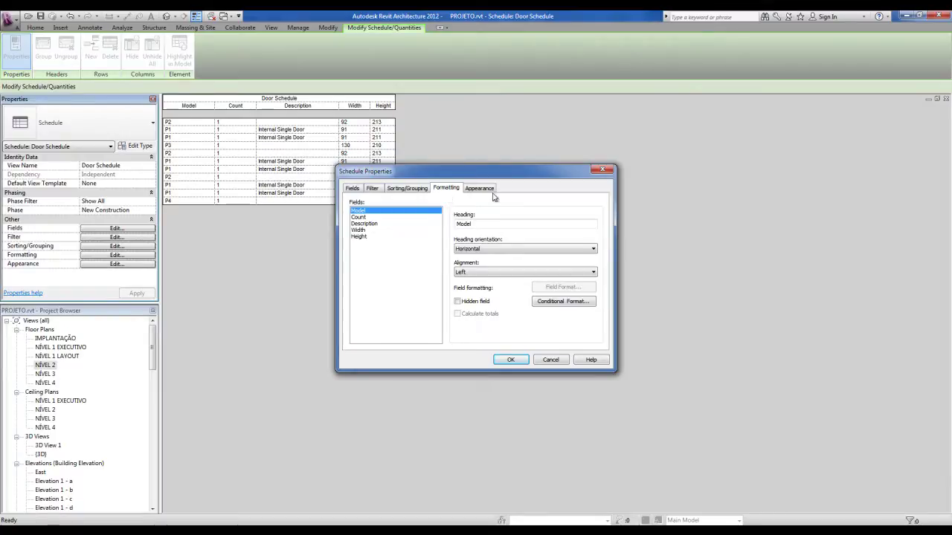
click(485, 191)
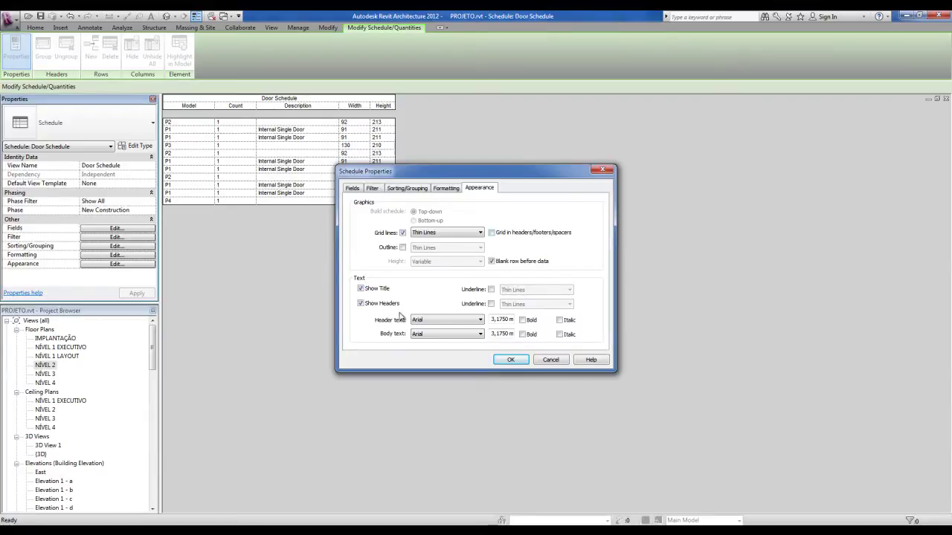
click(502, 319)
click(408, 188)
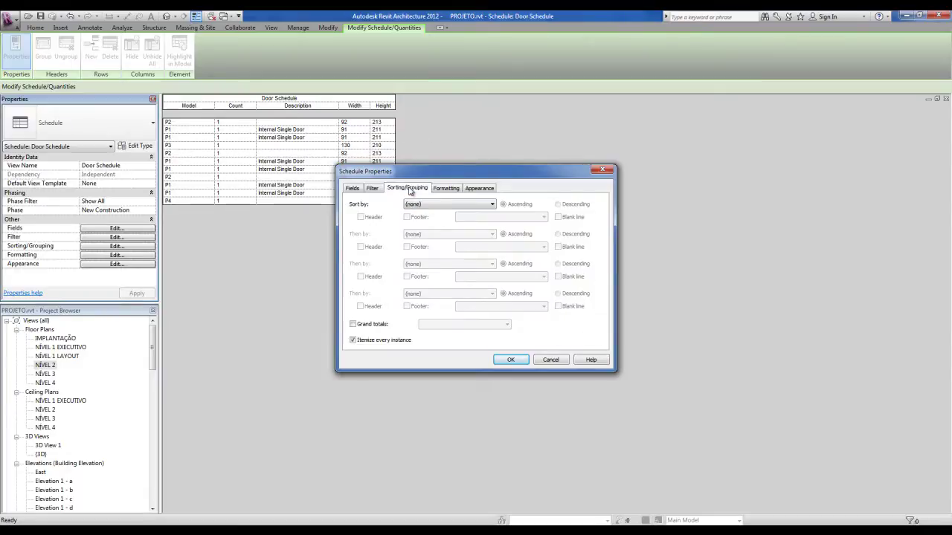
Sort by Model ascending and turn off Itemize every instance to group doors P1–P4
drag(433, 171, 499, 160)
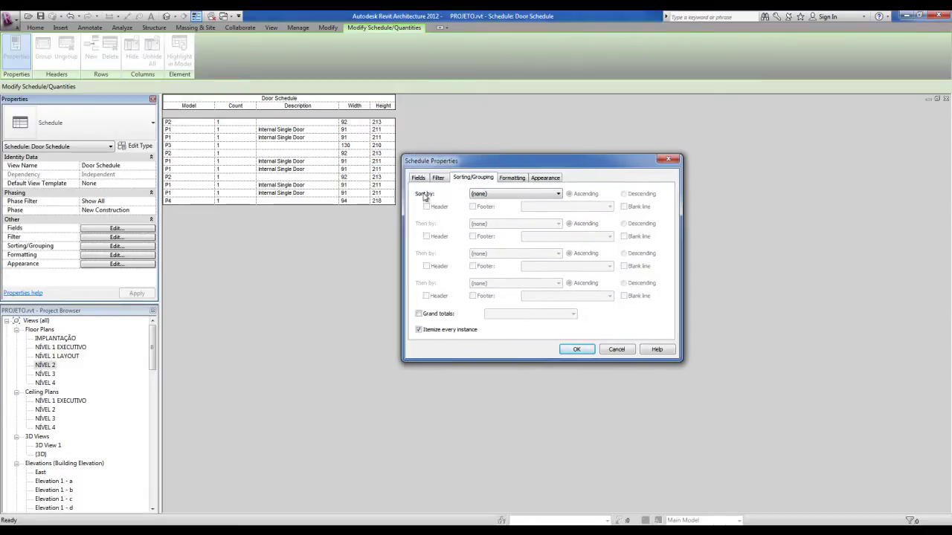
click(499, 197)
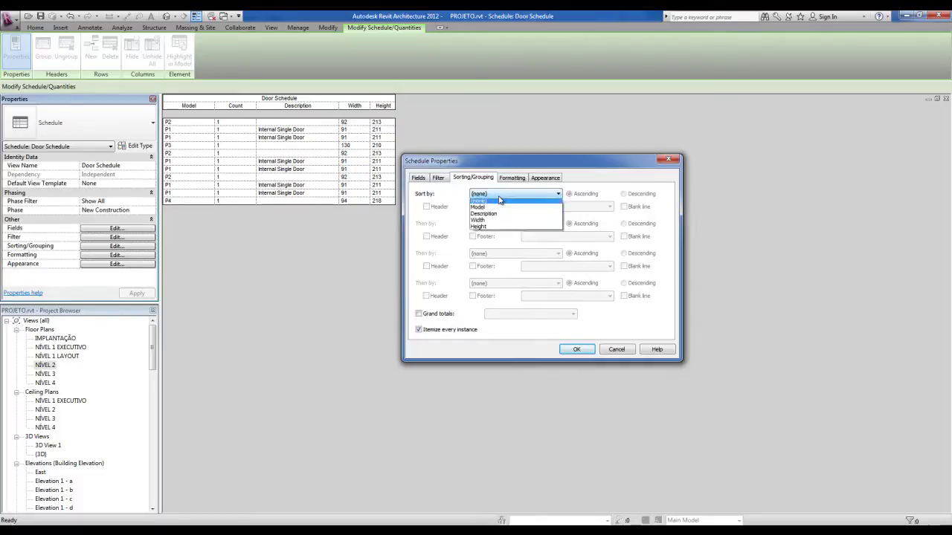
click(481, 205)
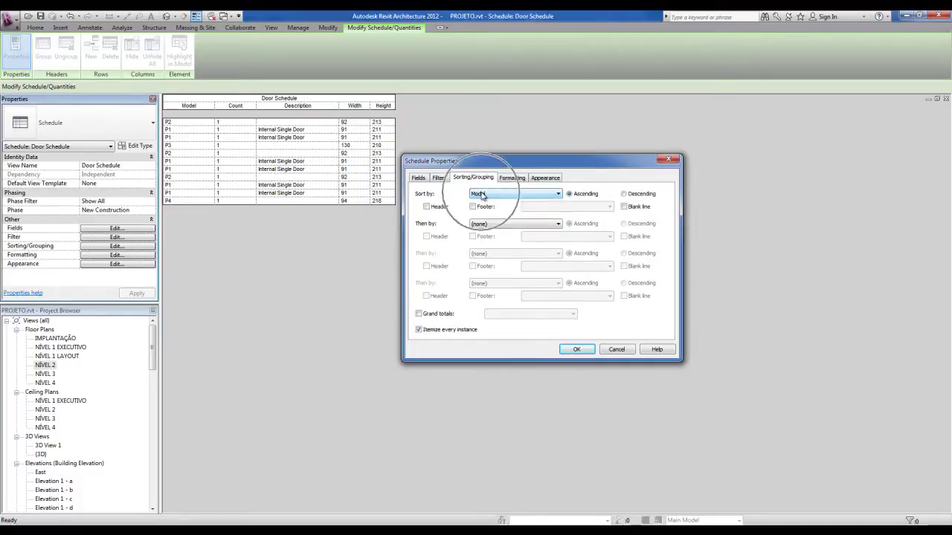
click(570, 194)
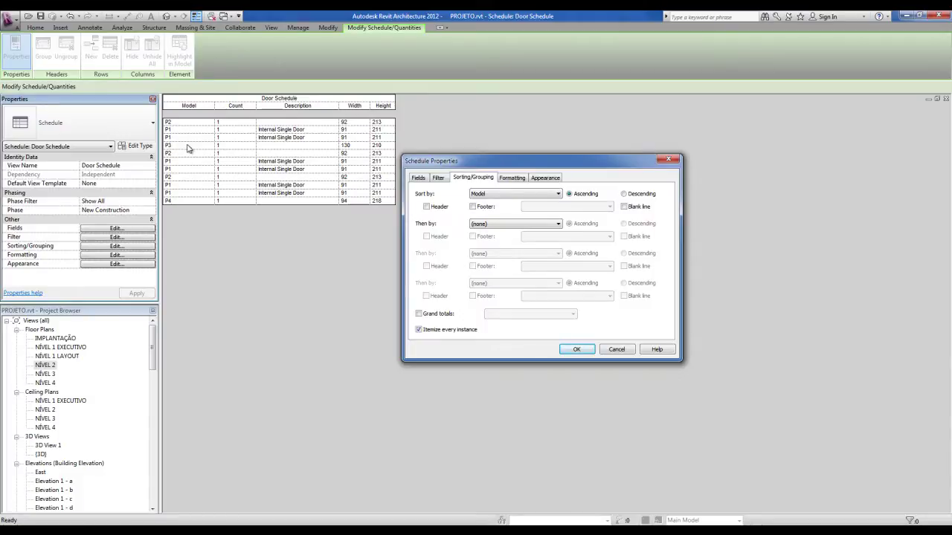
click(419, 330)
click(419, 331)
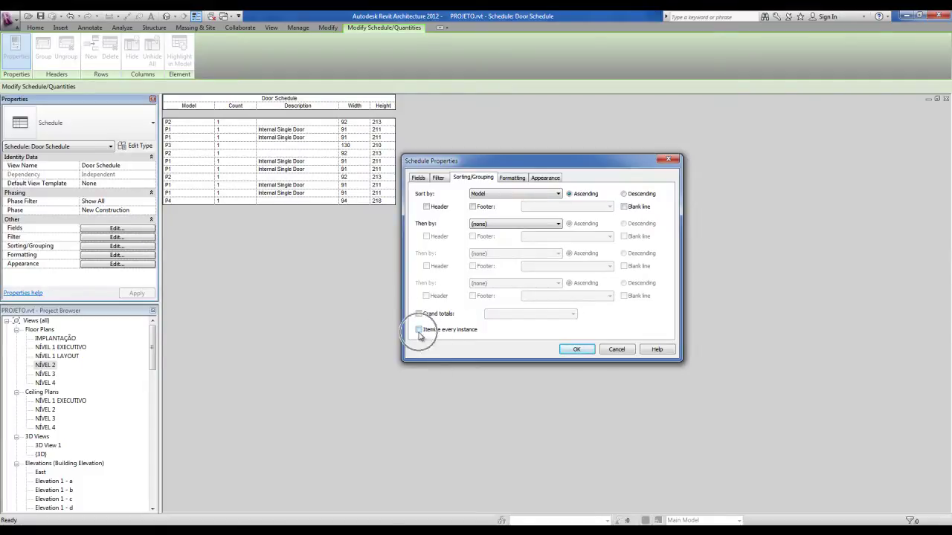
click(571, 350)
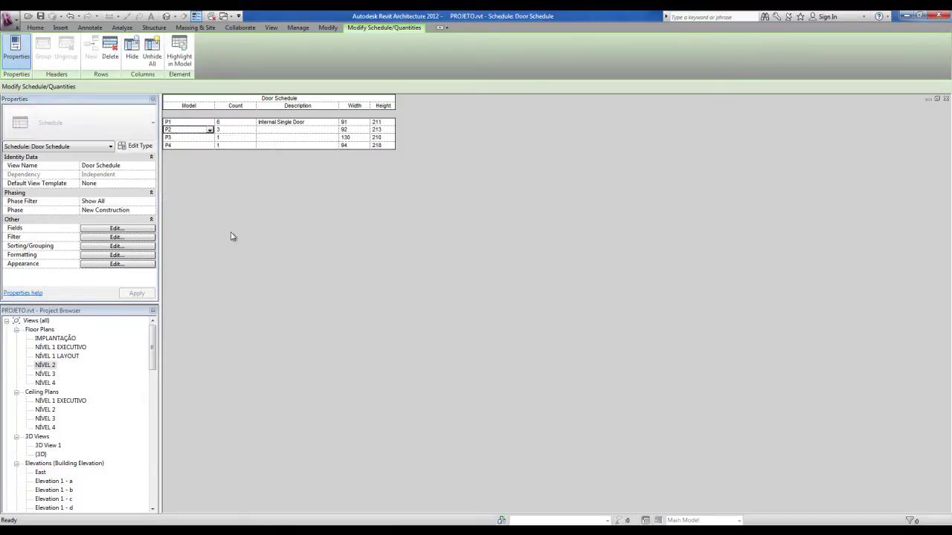
Narrow the Model column and retitle the schedule 'TABELA DE PORTAS (DIMENSÕES RELATIVAS AO VÃO NA ALVENARIA)'
drag(217, 107, 207, 107)
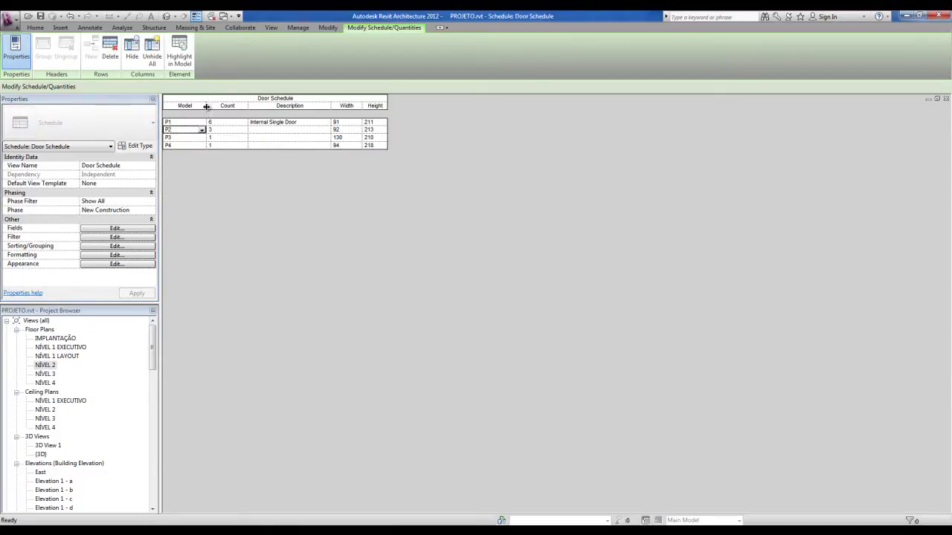
click(298, 100)
click(267, 99)
text(TABELA DE PORTAS (DIMEN)
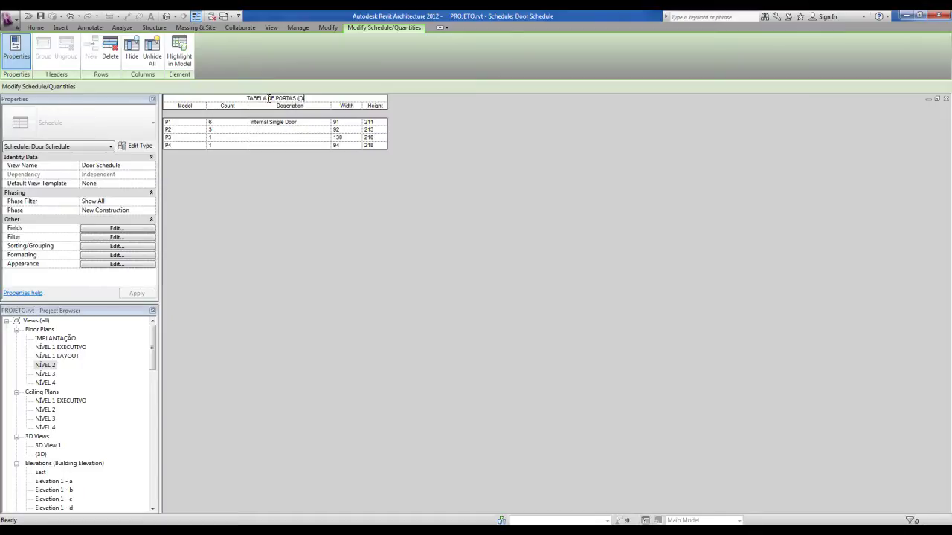
text(SÕES RELATIVAS AO VÃO NA ALVENARIA))
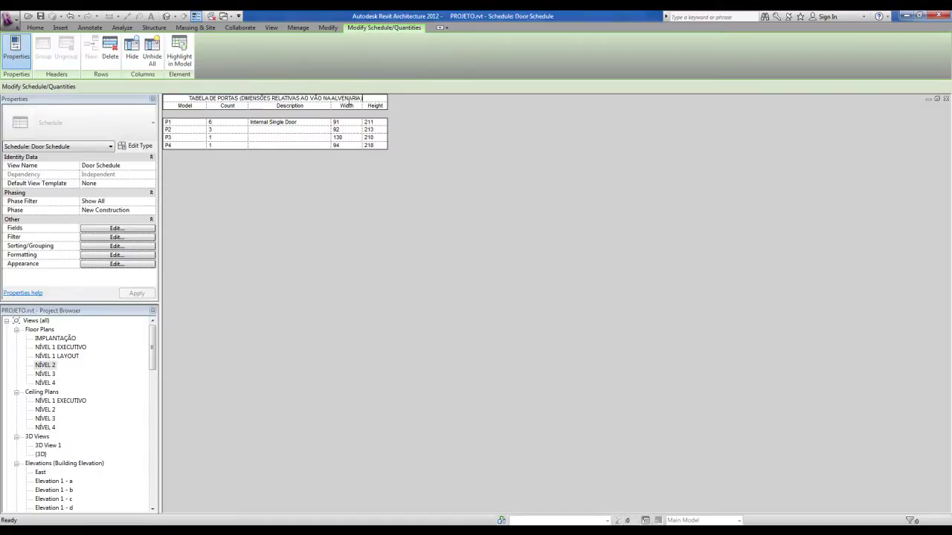
drag(372, 98, 241, 99)
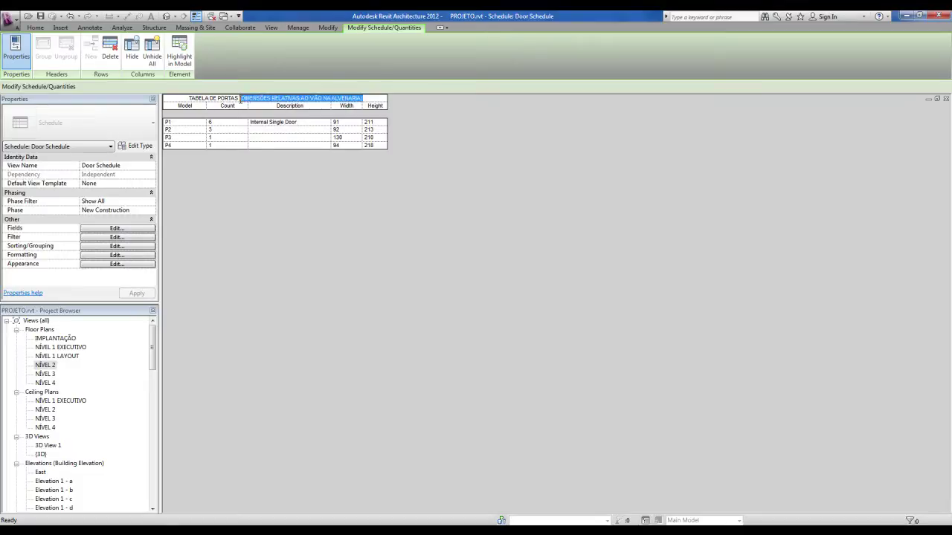
click(349, 123)
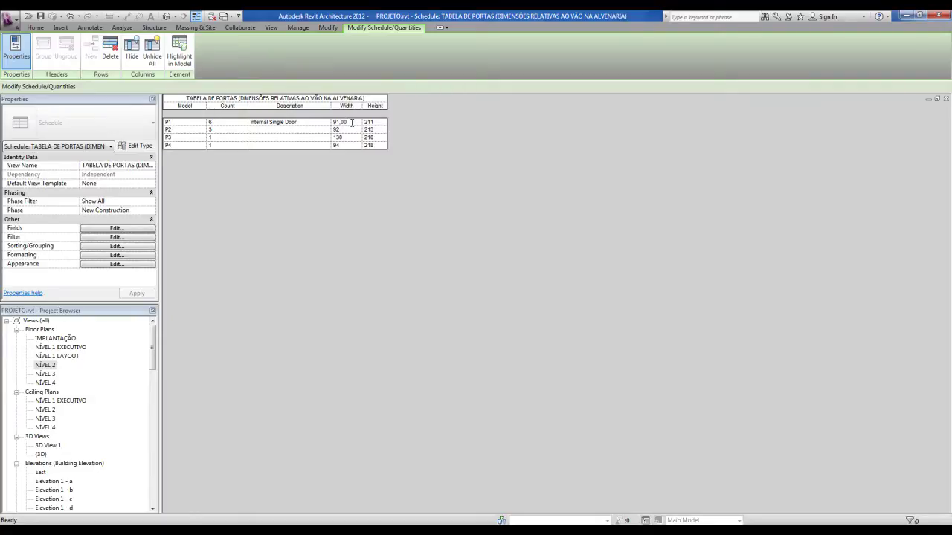
Rename the column headers to REF., QTDE, DESCRIÇÃO, BASE and ALTURA
double_click(352, 123)
double_click(195, 106)
text(REF)
text(.)
double_click(245, 106)
text(Q)
double_click(295, 112)
text(DESCRIÇÃO)
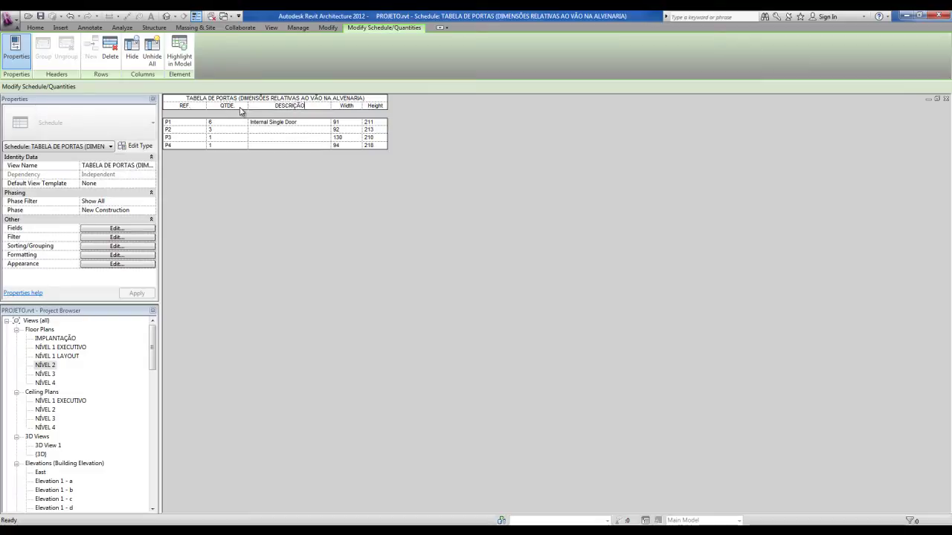
double_click(346, 107)
text(BASE)
double_click(374, 107)
text(ALTURA)
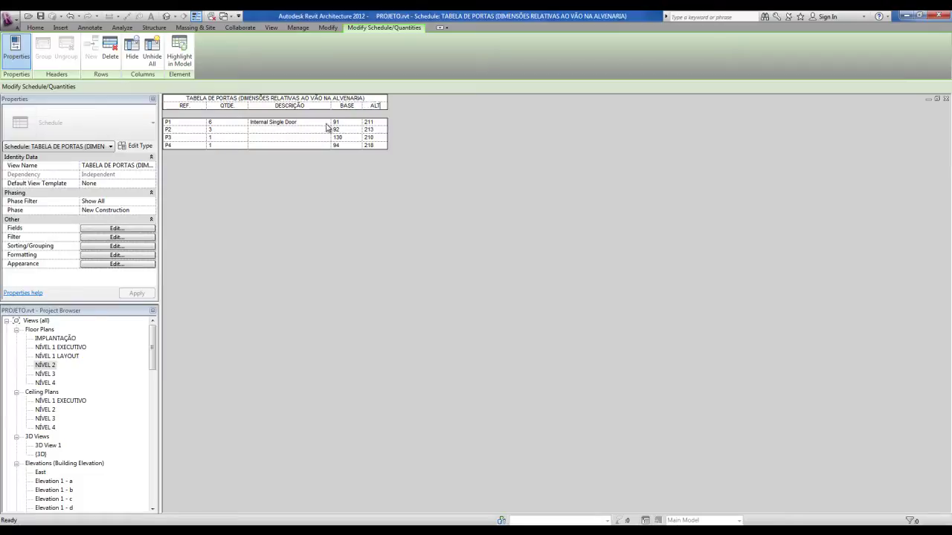
Set P1's description to DE ABRIR - DE MADEIRA - 1 FOLHA and widen the DESCRIÇÃO column
click(217, 125)
click(305, 121)
drag(304, 122, 254, 122)
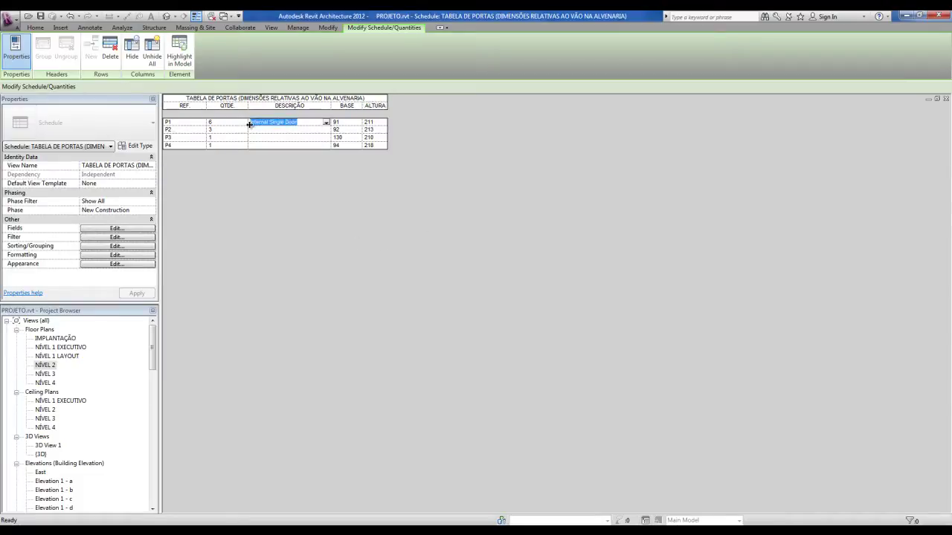
text(D)
text(A -)
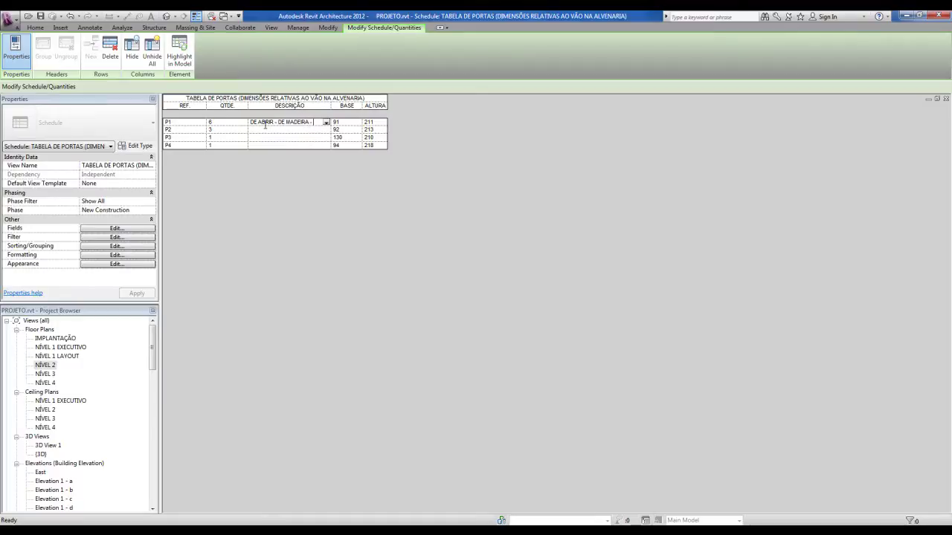
text( FOLHAS)
text(HA)
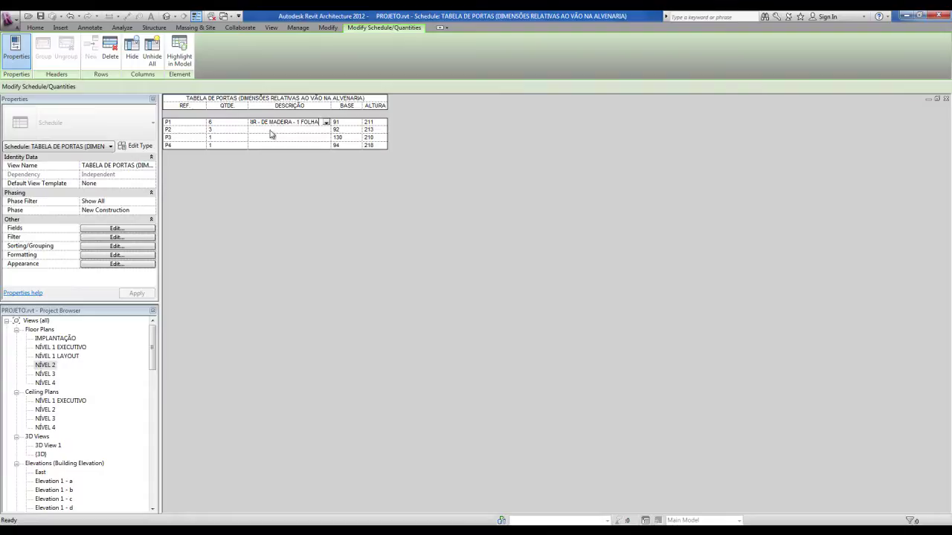
drag(330, 105, 362, 108)
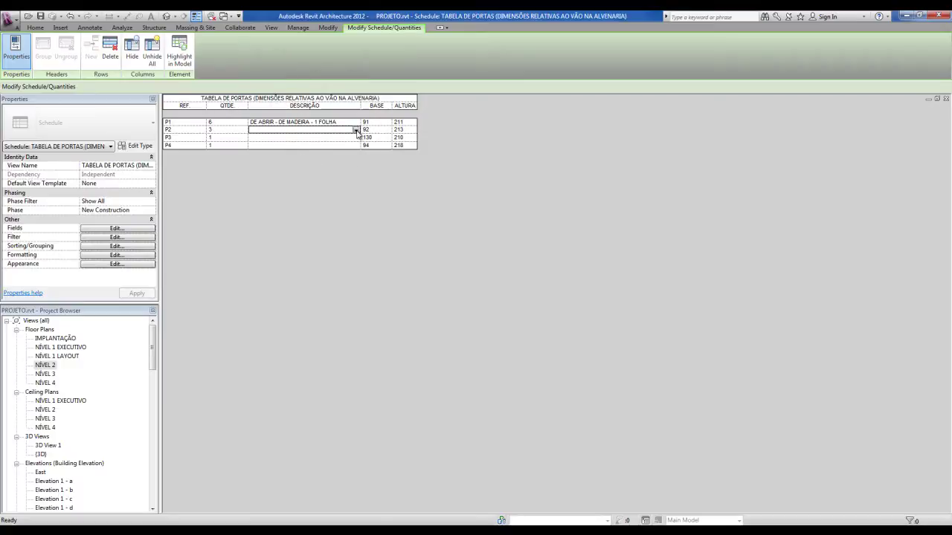
Give P2 the one-leaf wood description, P3 the 2 FOLHA version, P4 DE ABRIR - DE ALUMÍNIO - 1 FOLHA
click(356, 131)
click(331, 141)
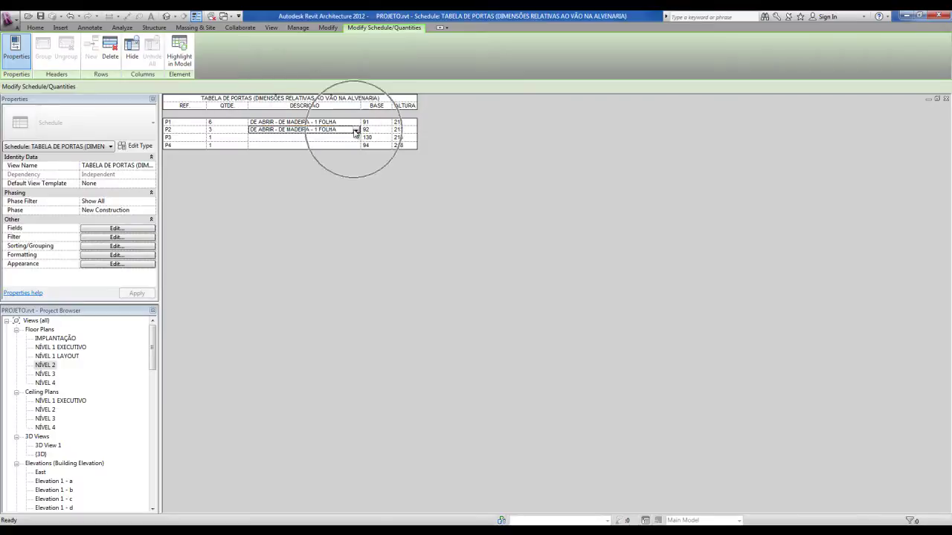
click(347, 138)
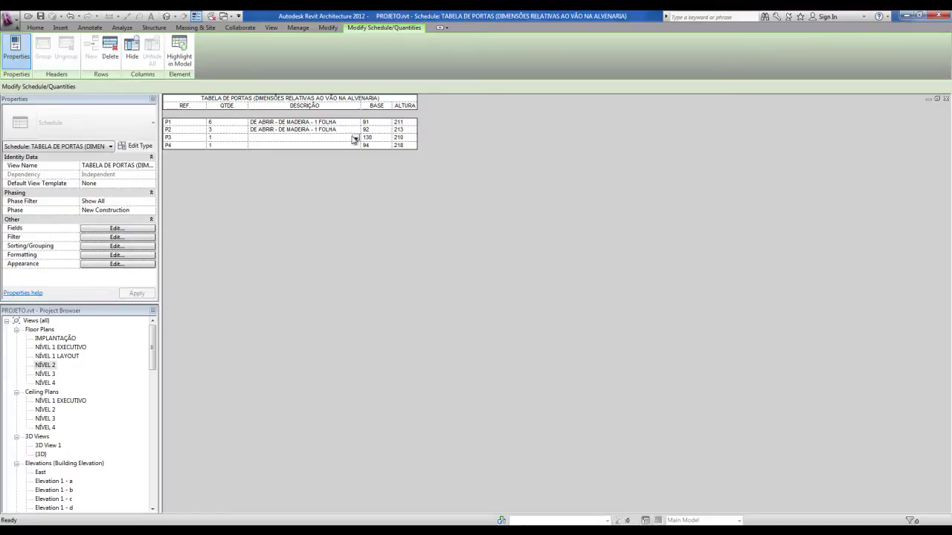
click(356, 139)
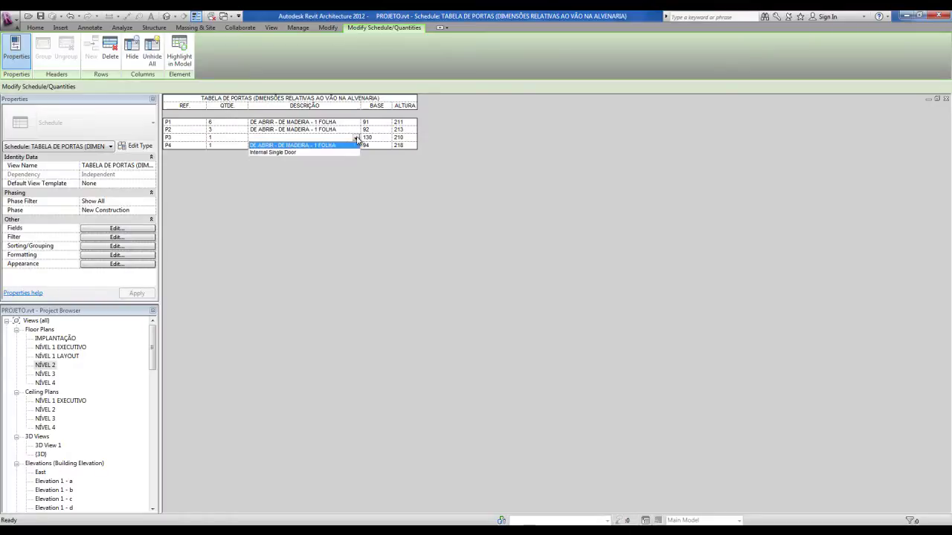
click(328, 147)
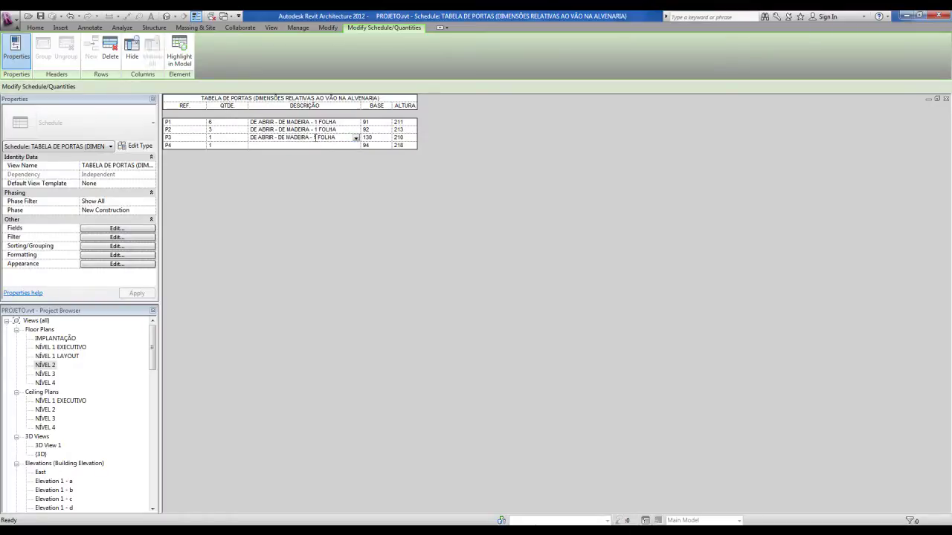
click(316, 138)
click(318, 146)
text(DE ABRIR - DE)
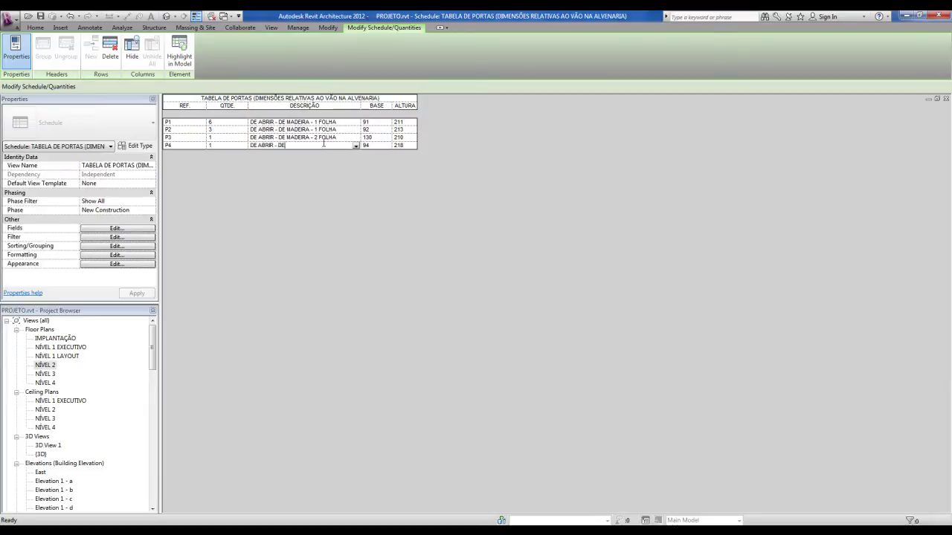
text(ALUMÍNIO - 1 FOLHA)
click(291, 138)
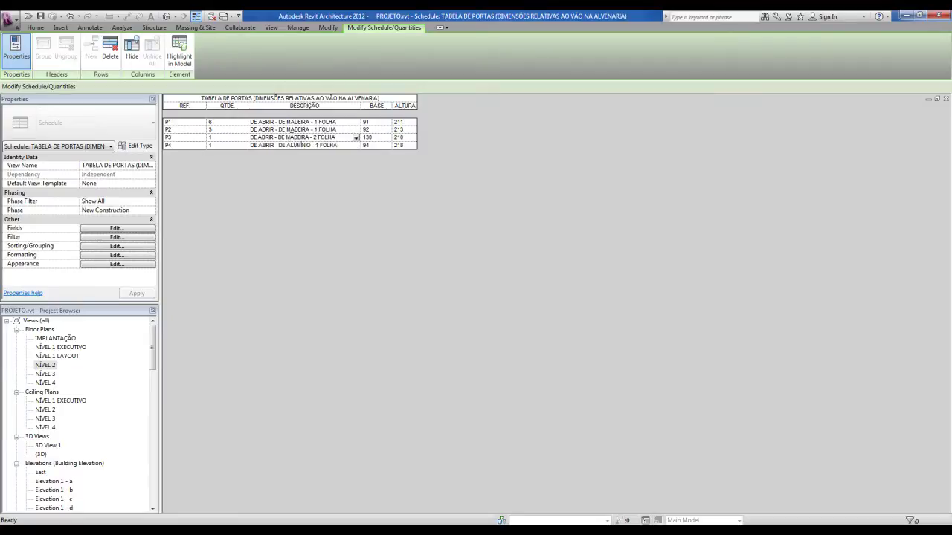
Commit the description edits and save the project
click(227, 121)
click(227, 129)
click(227, 138)
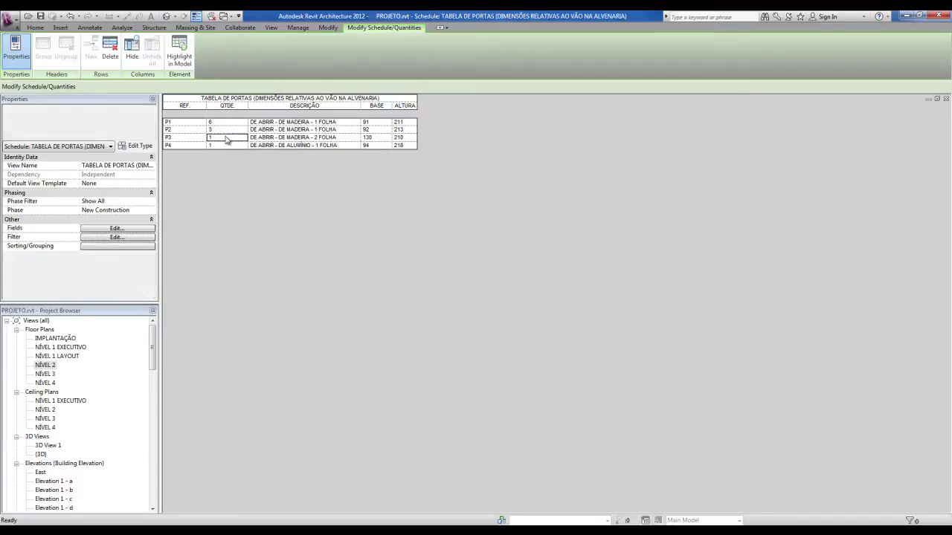
click(41, 18)
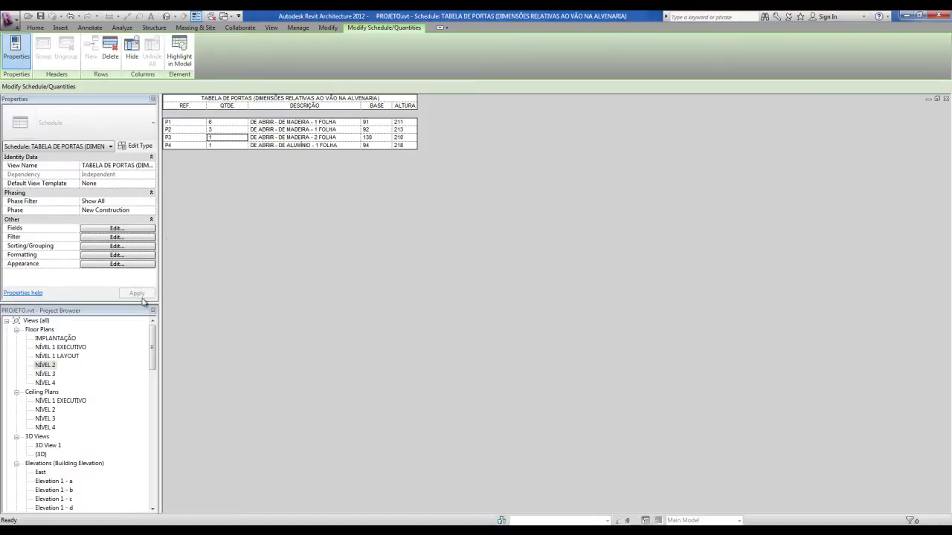
Switch to the {3D} view of the house site, clear the selection, and zoom to inspect it
click(166, 16)
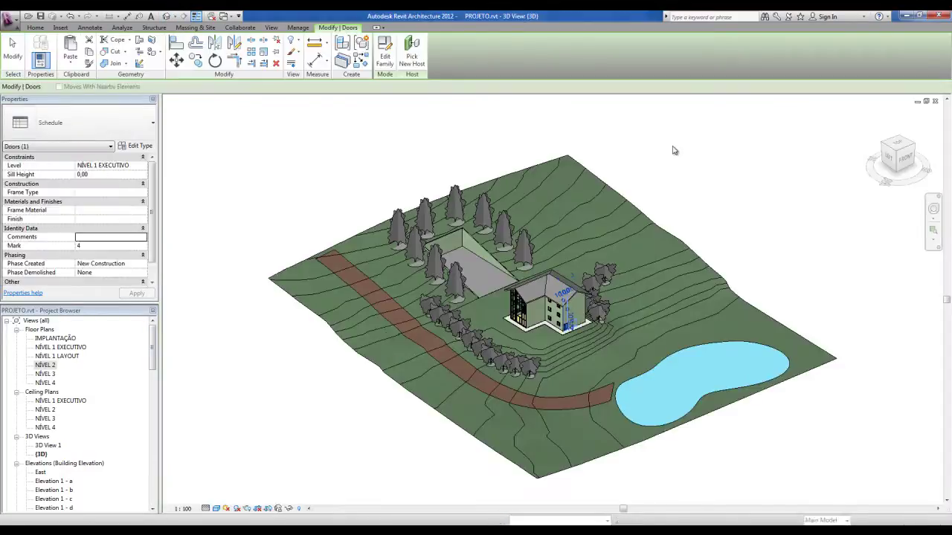
mouse_move(385, 137)
mouse_down()
mouse_move(707, 433)
mouse_move(760, 416)
mouse_move(758, 478)
mouse_up()
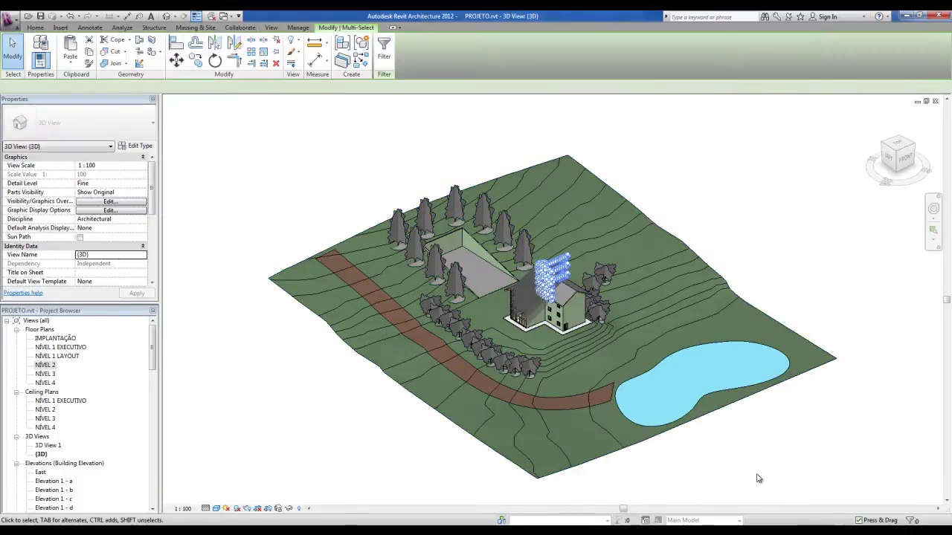
click(757, 478)
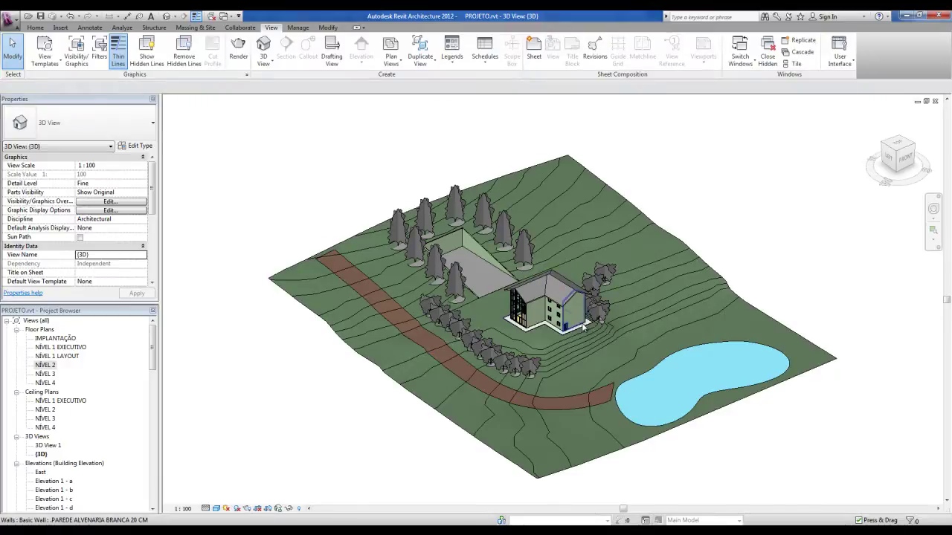
scroll(579, 322, up, 3)
scroll(546, 253, down, 3)
scroll(595, 216, down, 3)
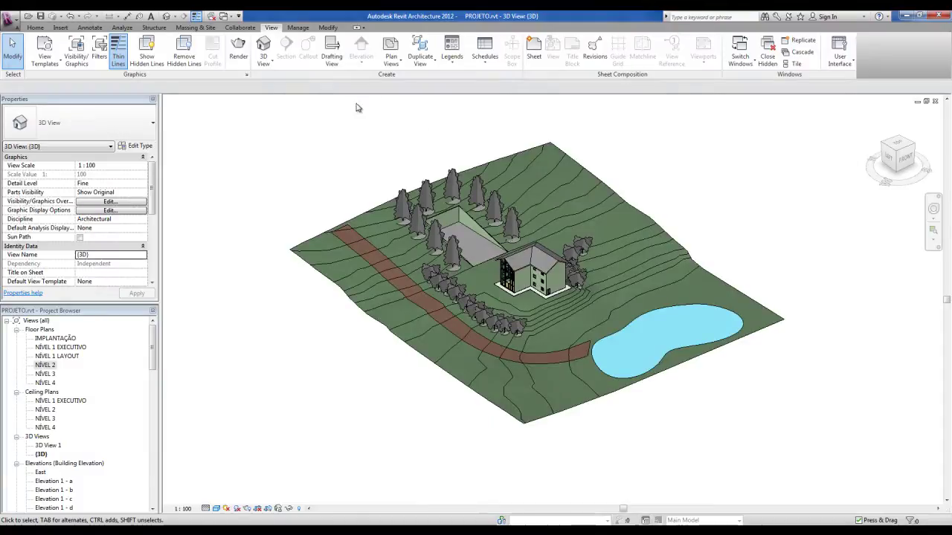
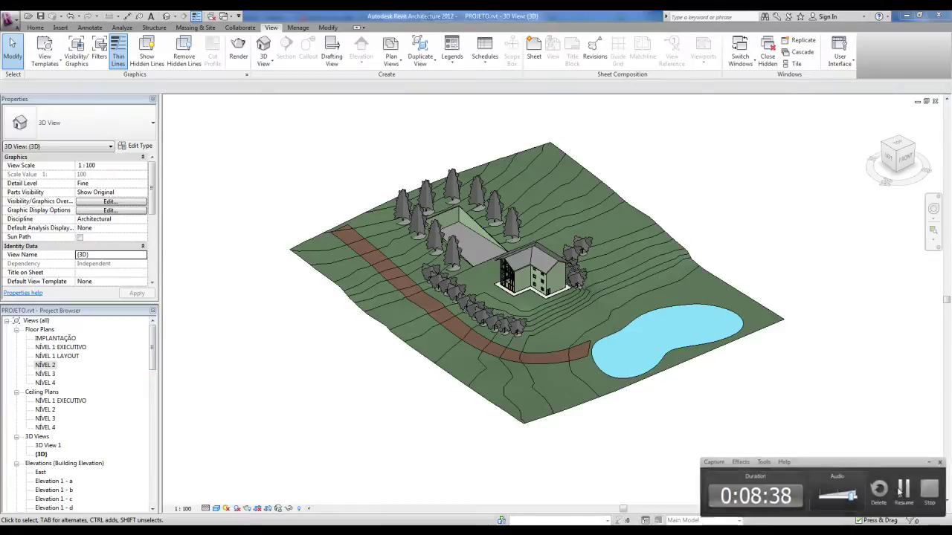
Open the TABELA DE PORTAS schedule from Schedules/Quantities, then return to the 3D view
drag(153, 353, 145, 401)
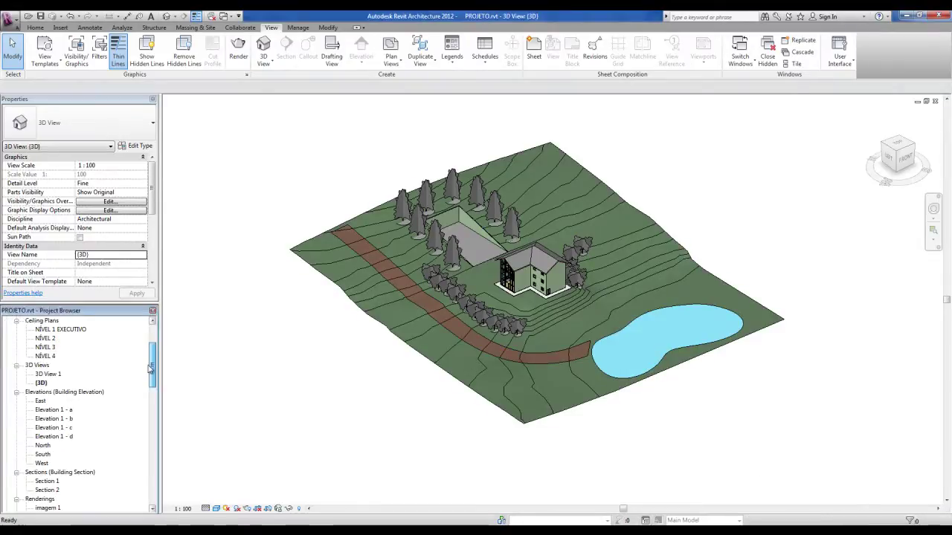
click(32, 410)
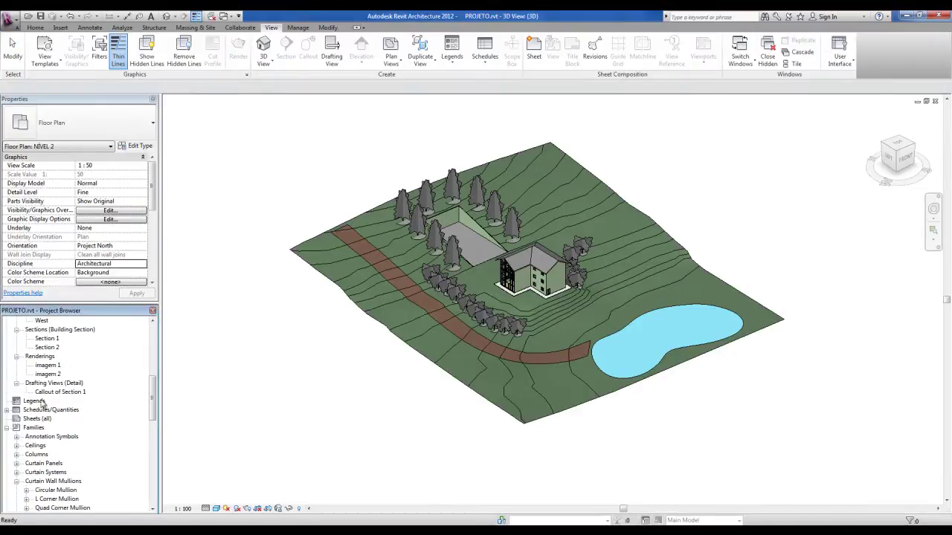
click(7, 410)
click(33, 419)
double_click(32, 419)
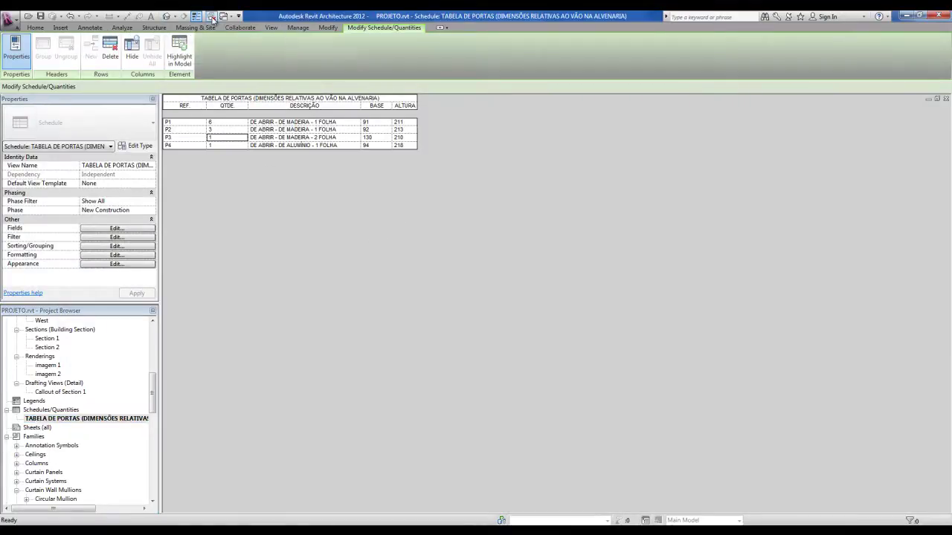
click(166, 15)
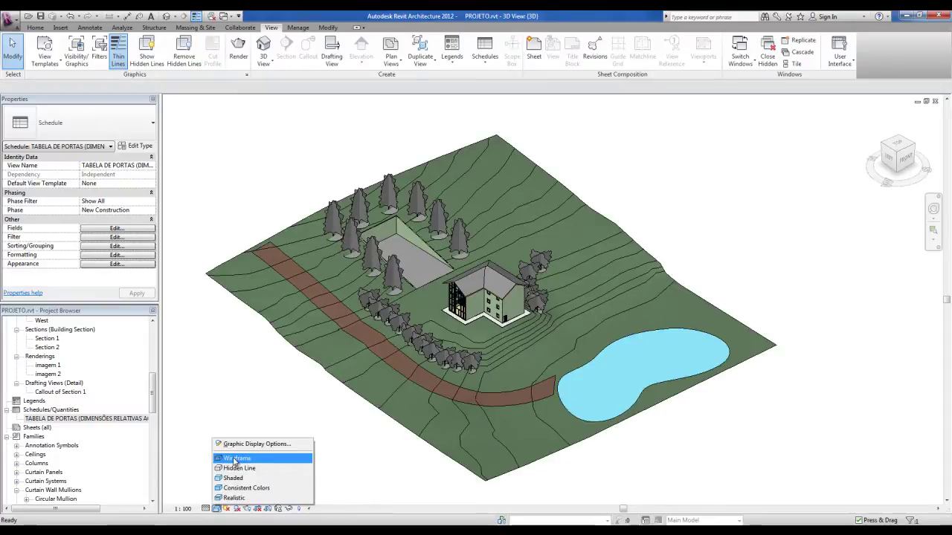
Switch the 3D view to Wireframe and zoom in on the house
click(231, 457)
scroll(525, 294, up, 2)
scroll(530, 304, up, 2)
scroll(554, 265, up, 1)
scroll(506, 296, up, 1)
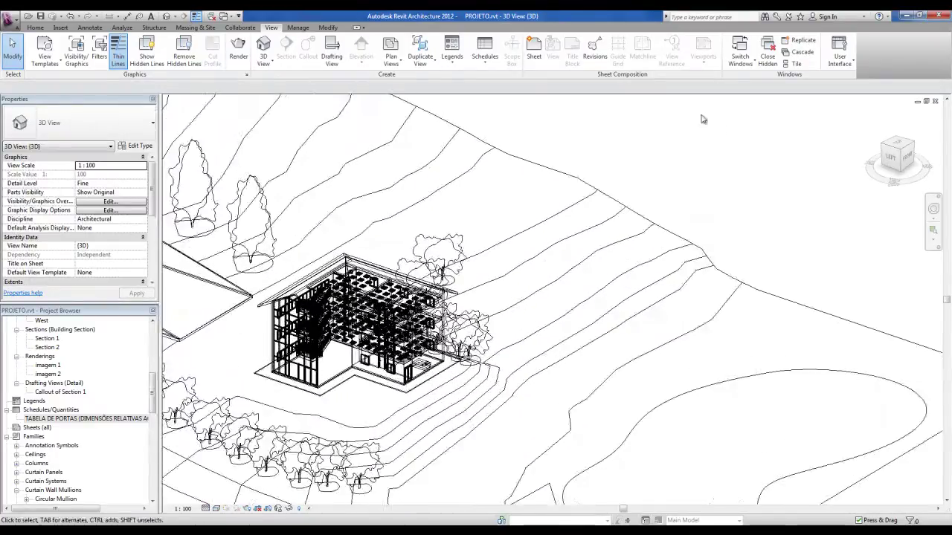
Reopen the door schedule and switch among the open views from the window list
double_click(36, 420)
click(170, 16)
click(231, 17)
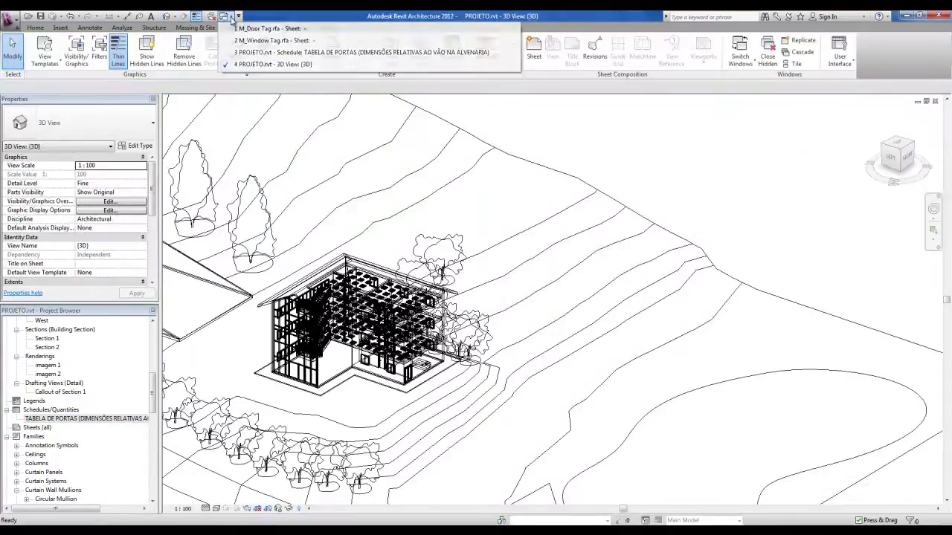
click(235, 17)
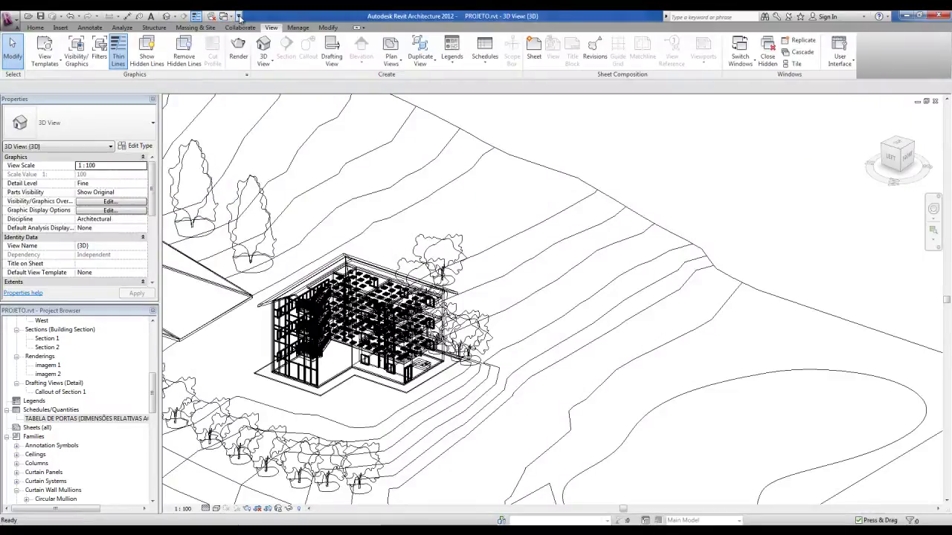
click(239, 16)
click(268, 16)
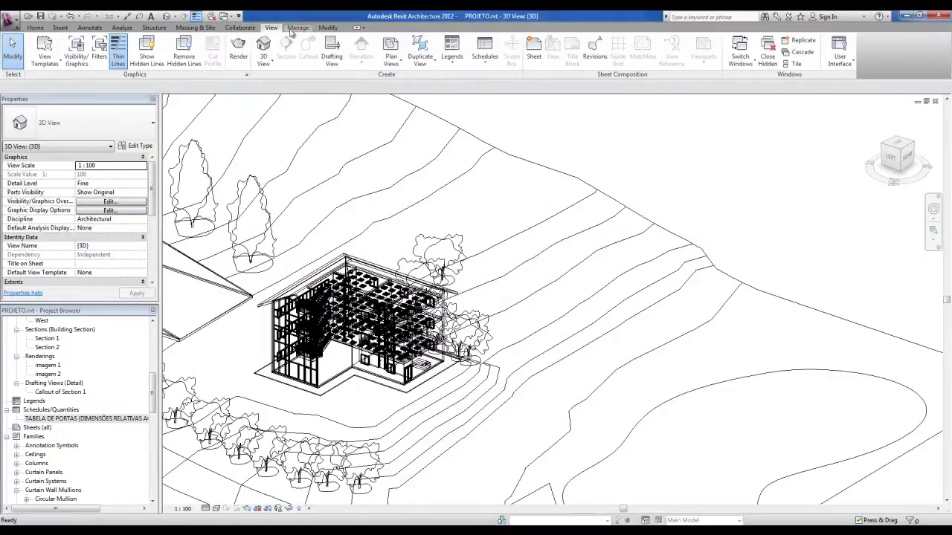
Tile the windows and close the M_Window Tag and M_Door Tag views without saving
click(793, 66)
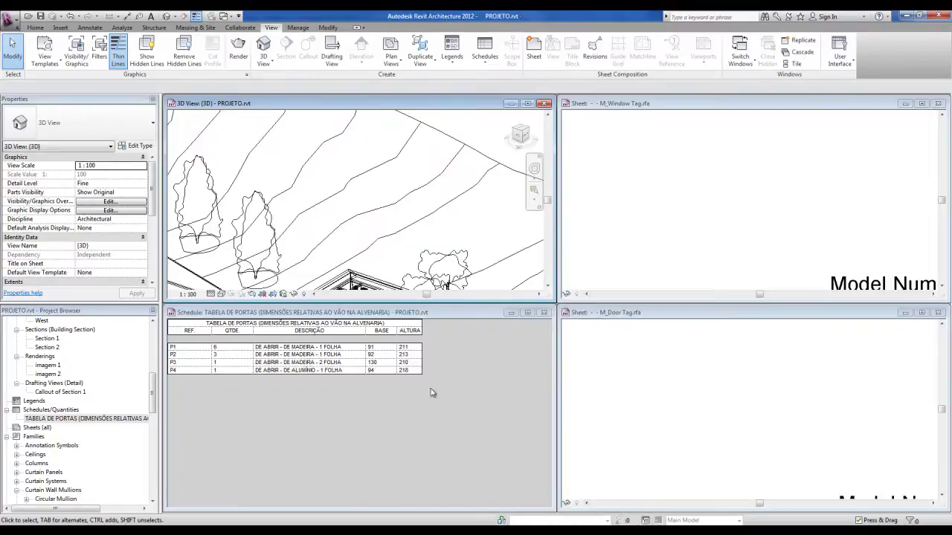
click(938, 103)
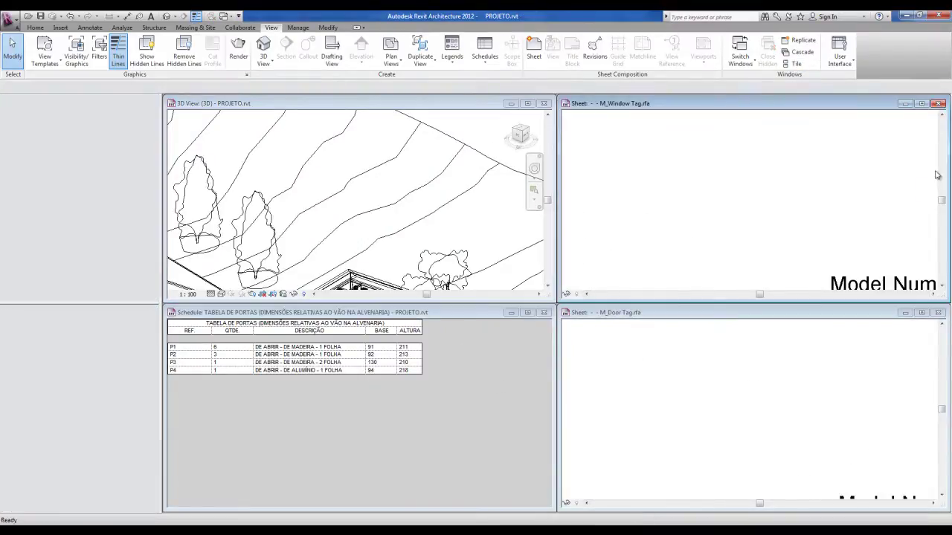
click(496, 281)
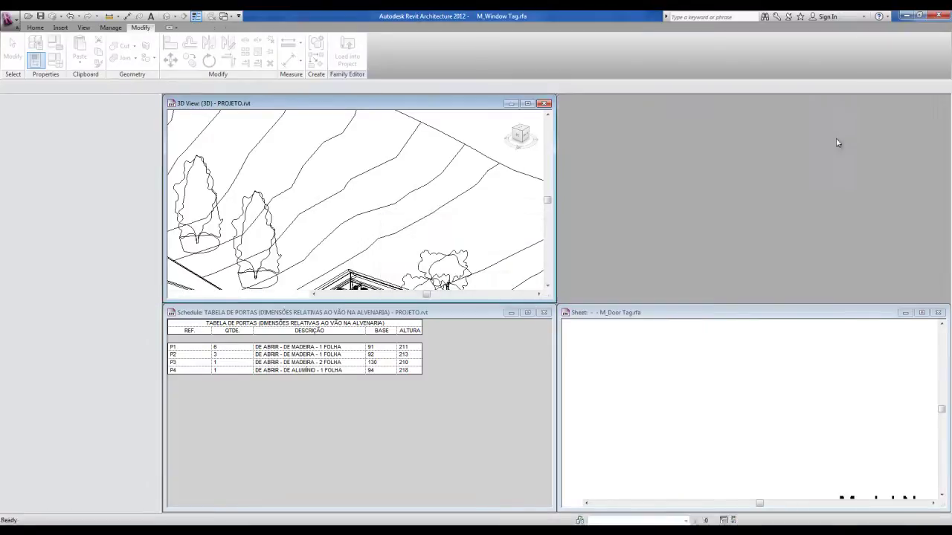
click(938, 313)
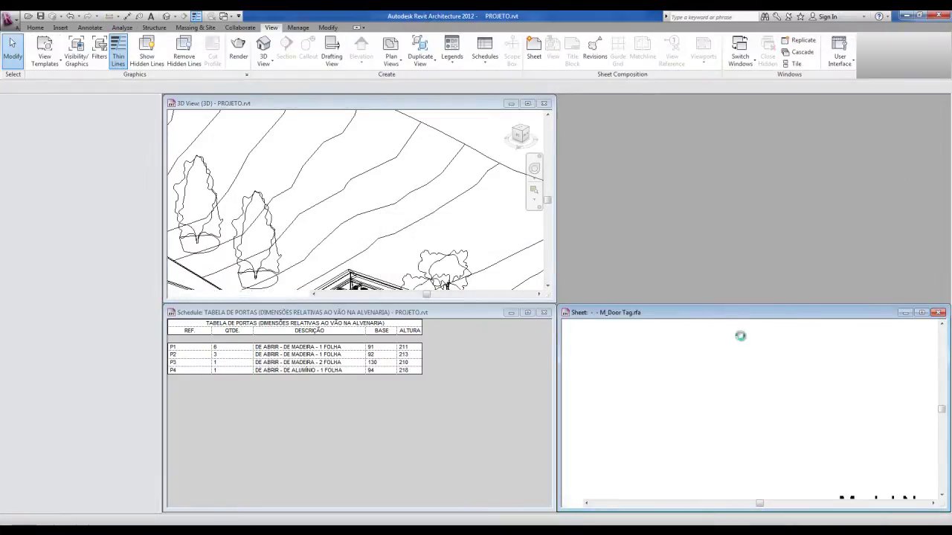
click(513, 279)
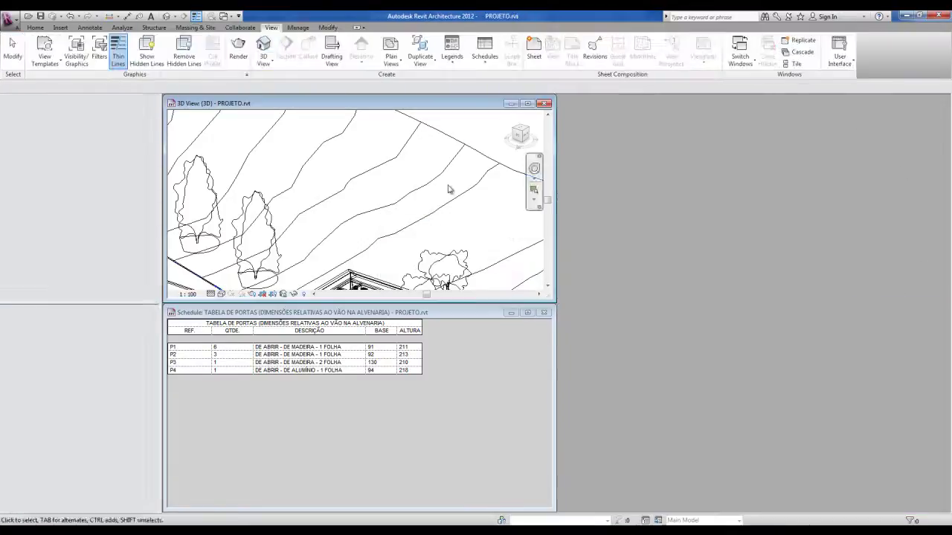
Tile the 3D view beside the door schedule and orbit the model slightly
click(796, 64)
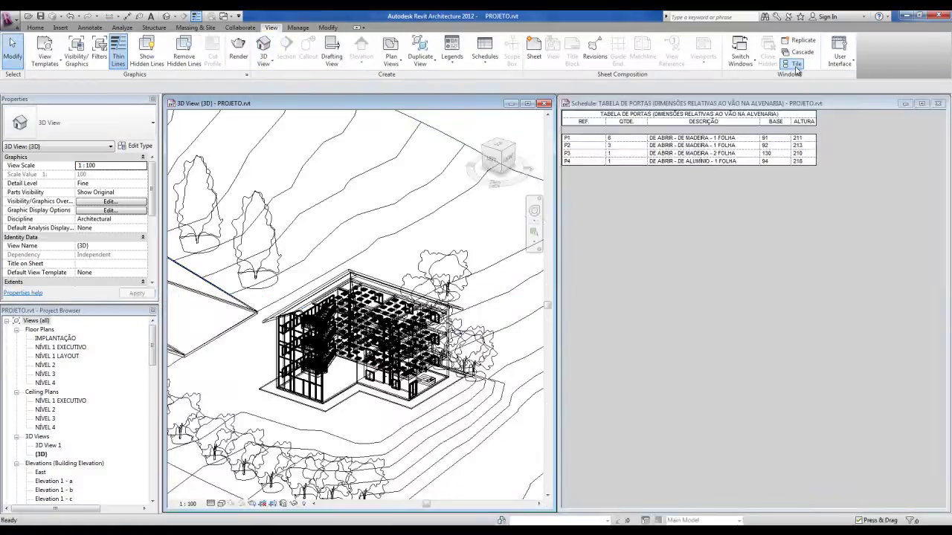
scroll(444, 276, up, 2)
shift+middle_drag(359, 310, 426, 416)
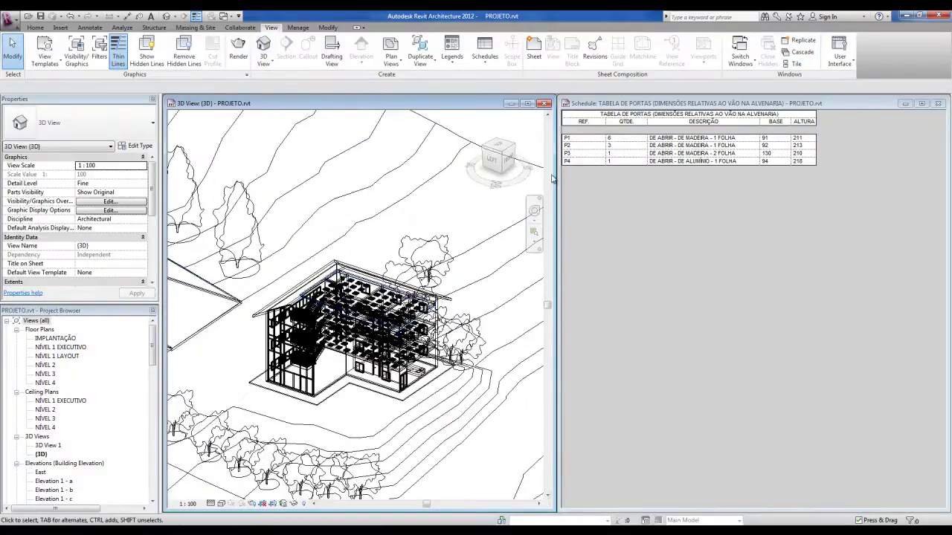
scroll(426, 416, up, 2)
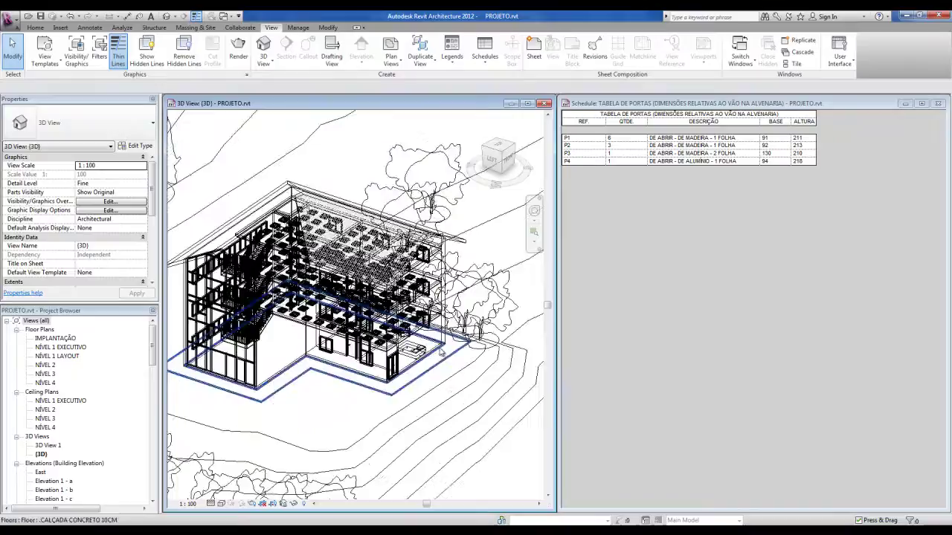
Highlight the six P1 doors in the model and change their ALTURA to 100
click(582, 139)
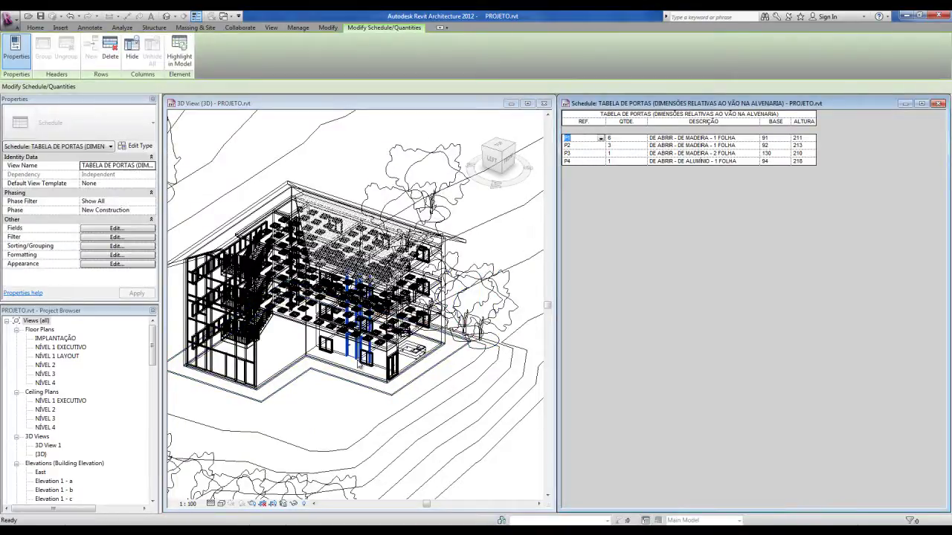
click(178, 56)
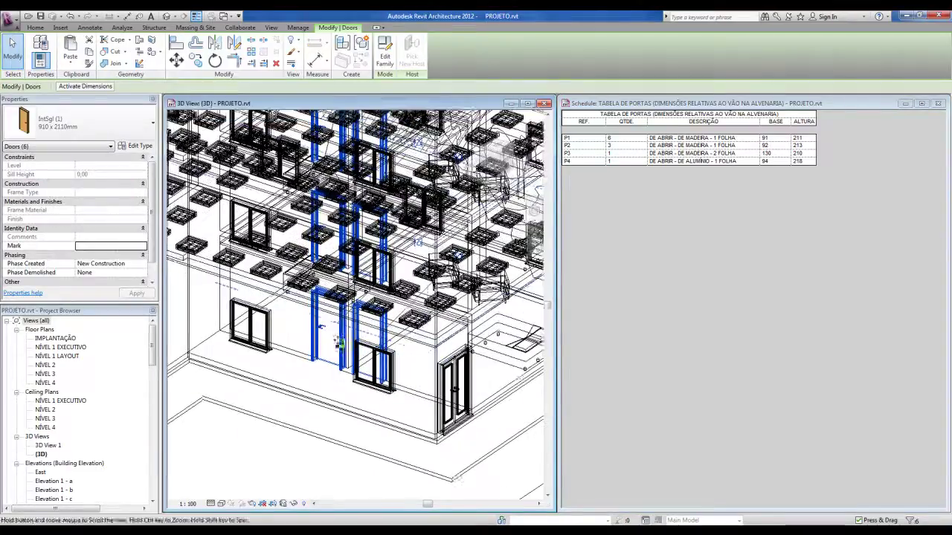
click(808, 139)
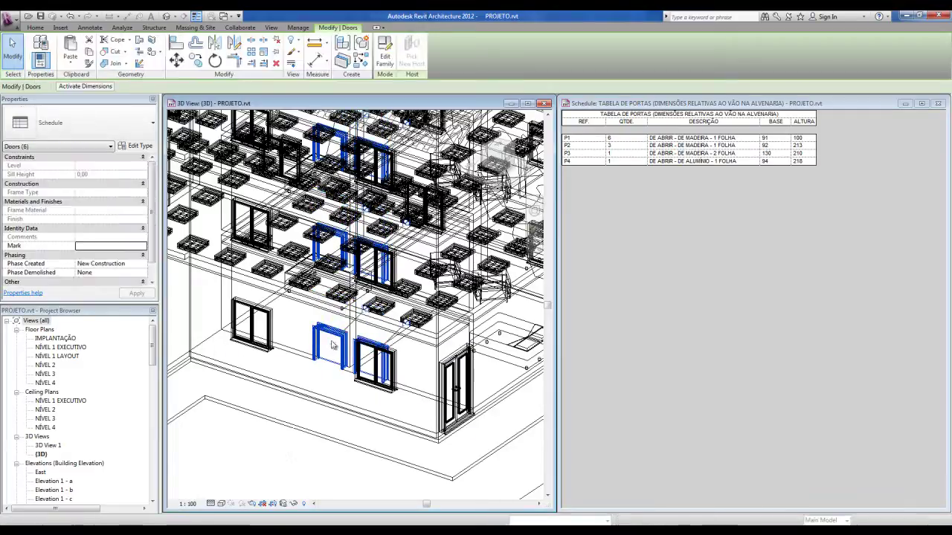
scroll(332, 344, up, 2)
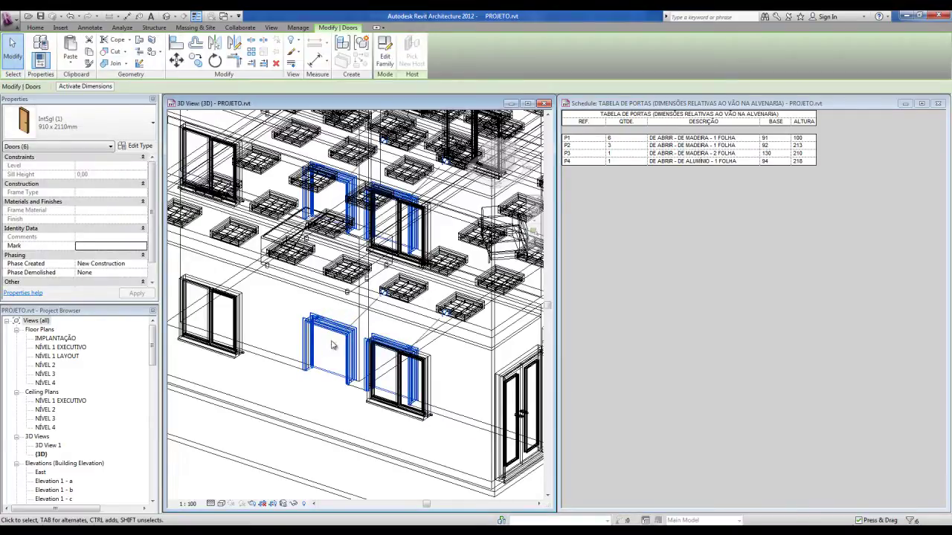
click(811, 143)
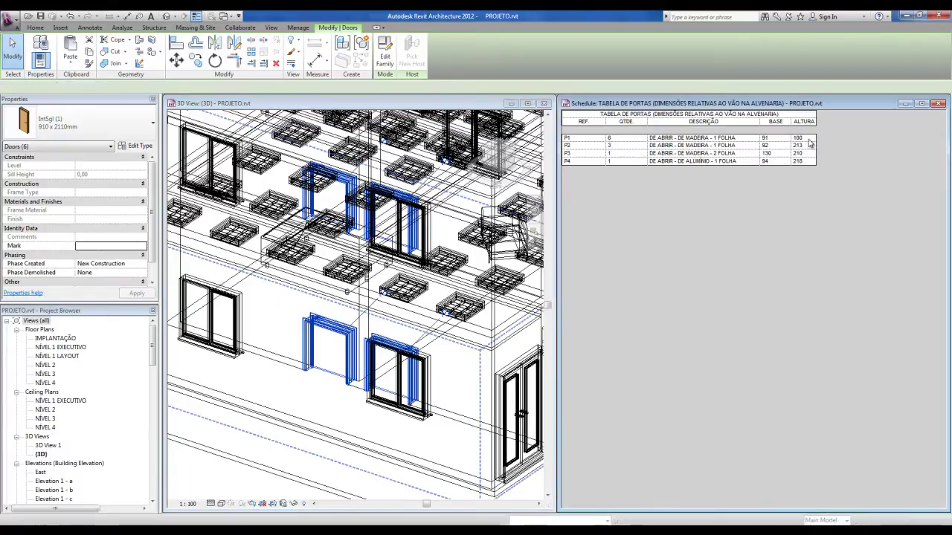
click(805, 139)
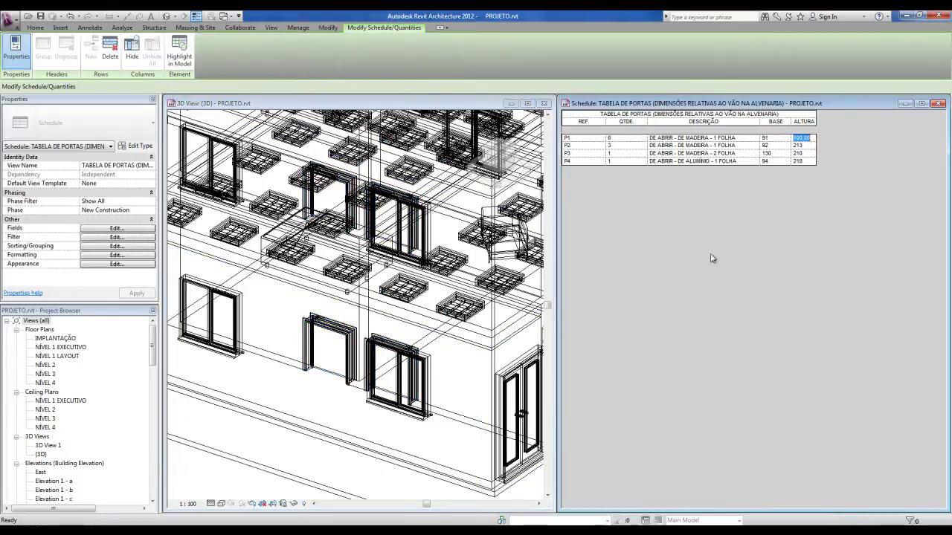
Set the P1 doors' ALTURA back to 211 and check a P1 door in 3D
text(211)
key(Return)
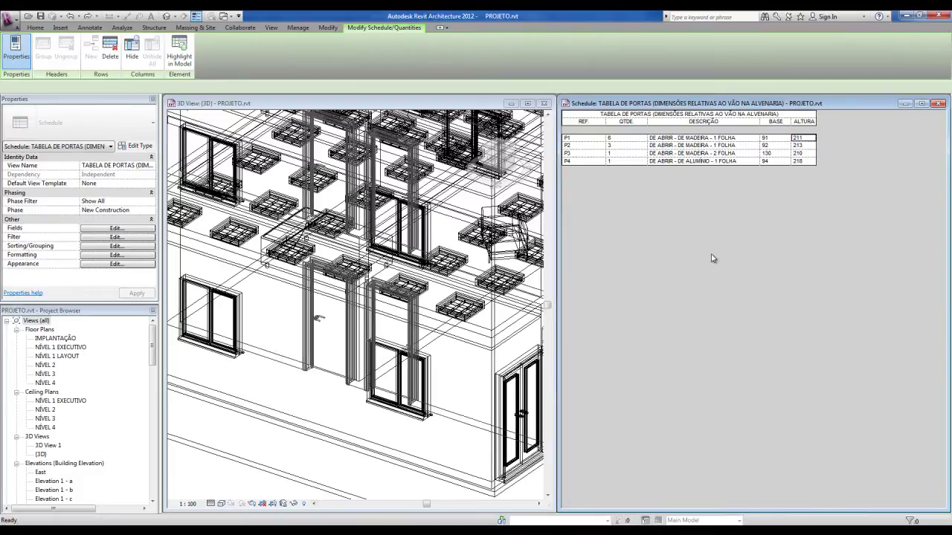
click(333, 377)
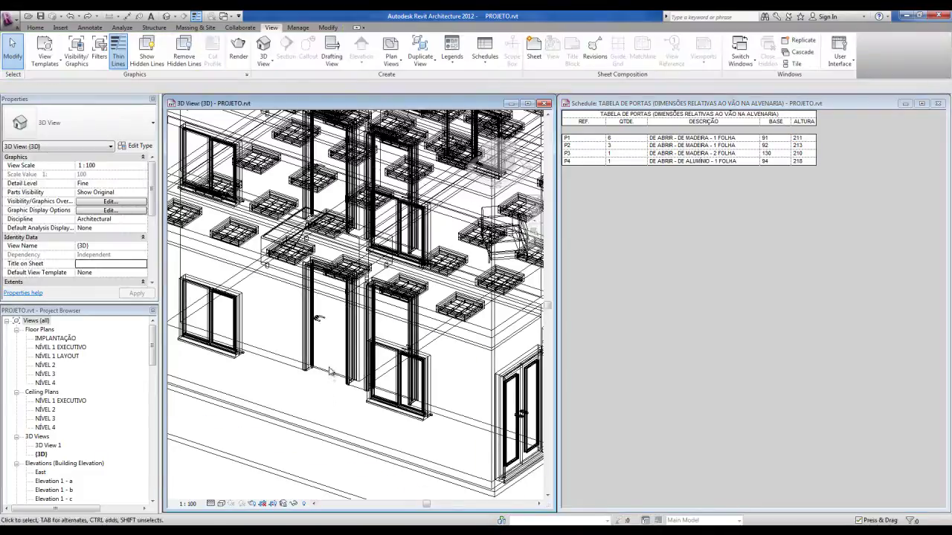
click(331, 376)
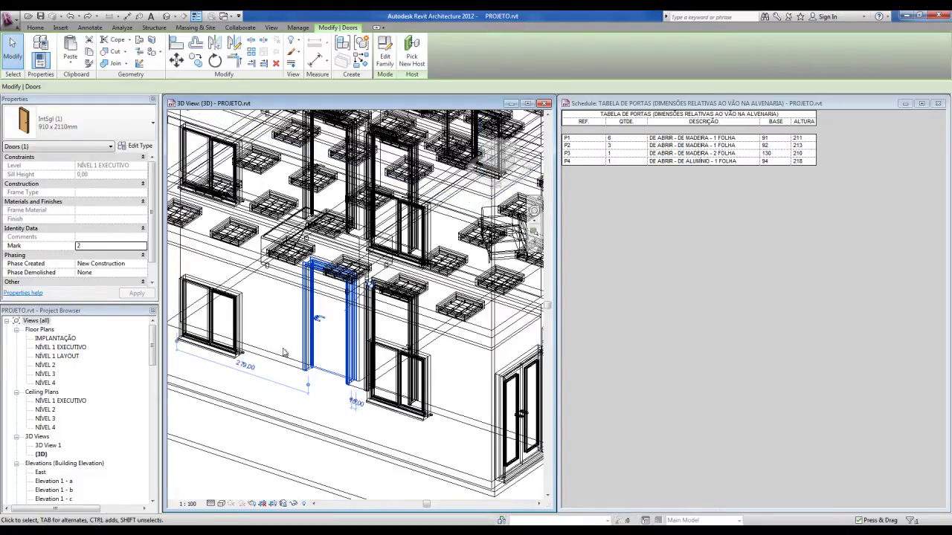
click(191, 484)
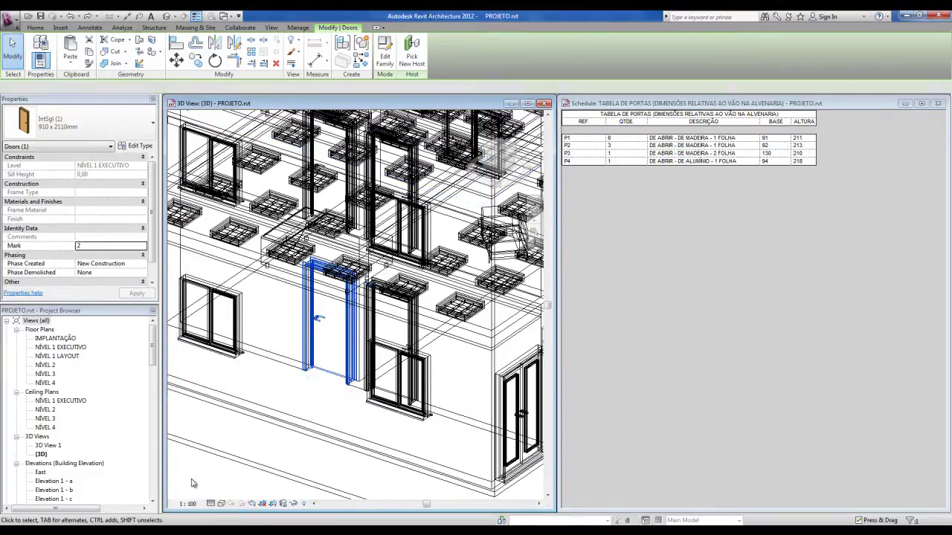
click(652, 213)
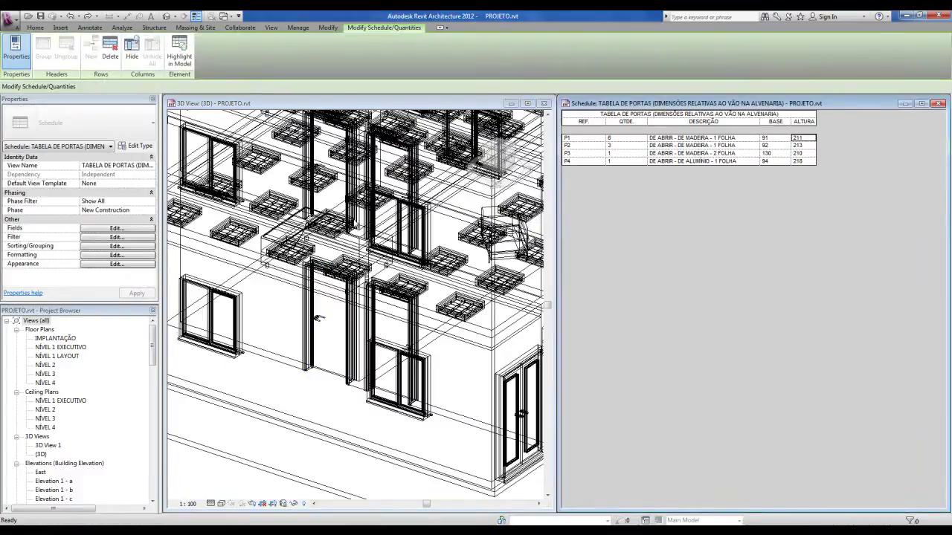
Switch the 3D view back to Realistic style, maximize it and reframe the house
mouse_move(357, 297)
shift+middle_down()
mouse_move(387, 327)
mouse_move(371, 320)
shift+middle_up()
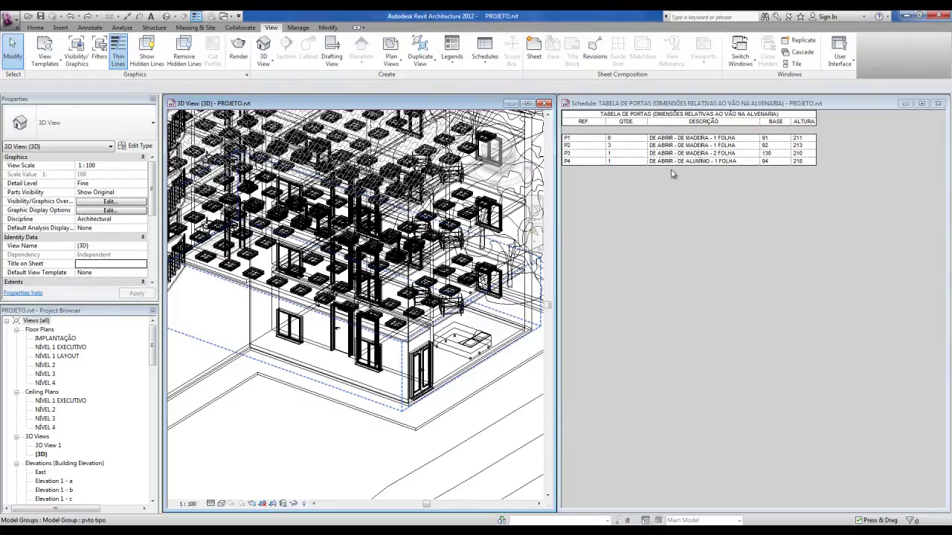
scroll(332, 450, down, 3)
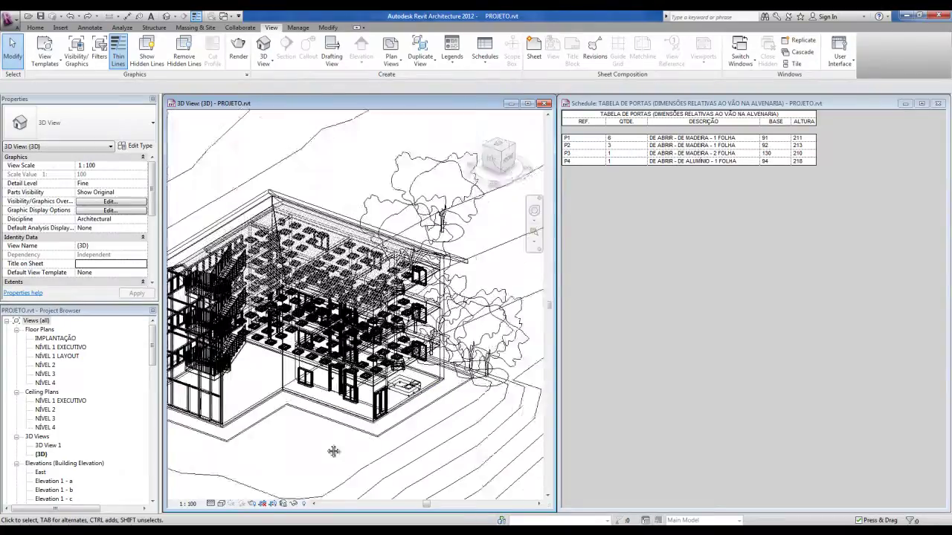
click(221, 503)
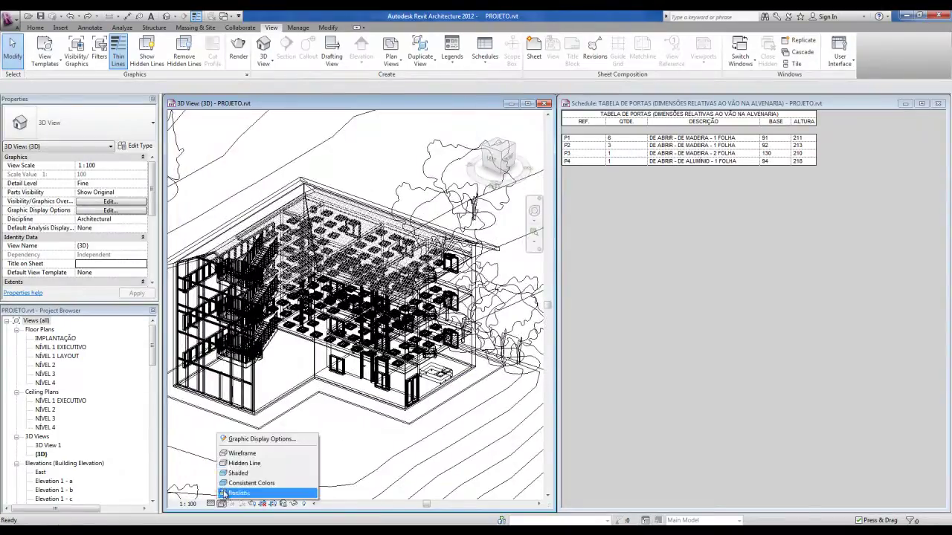
click(304, 445)
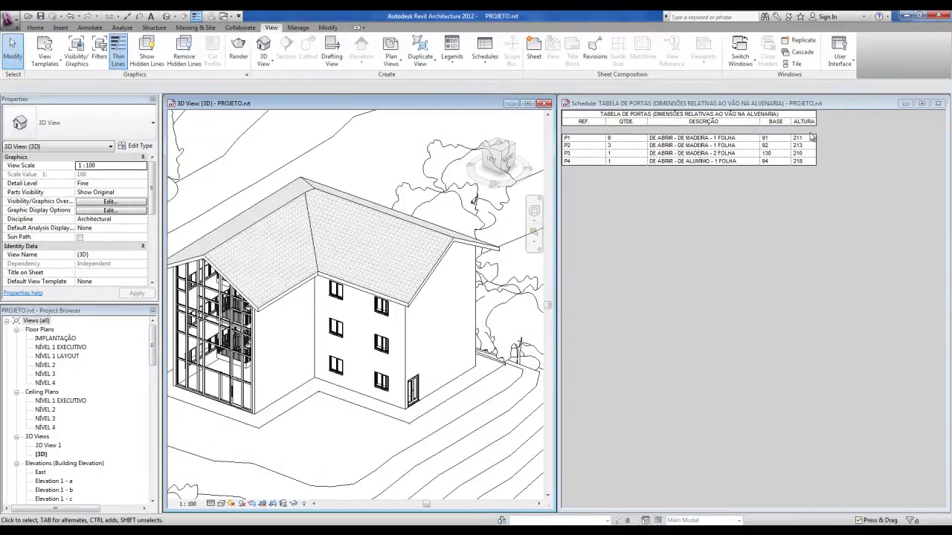
click(527, 104)
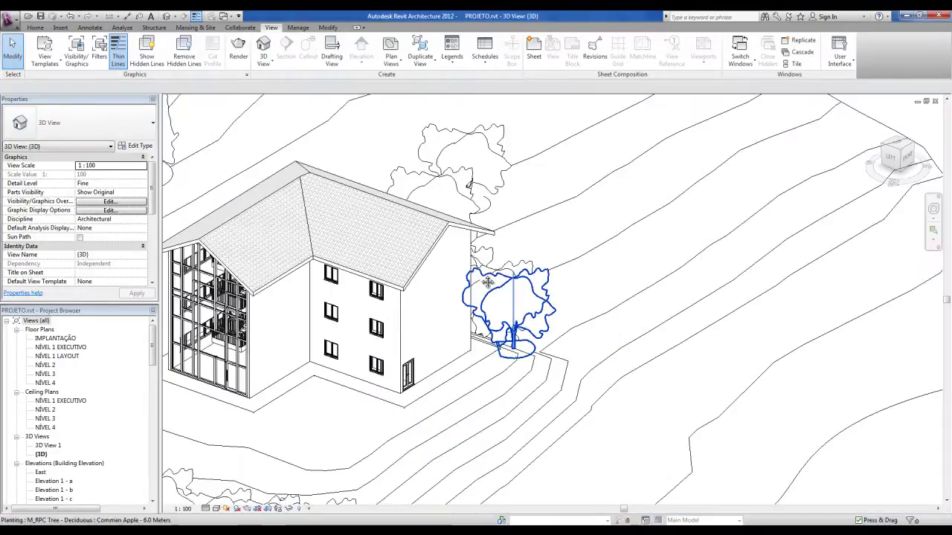
shift+middle_drag(626, 301, 565, 267)
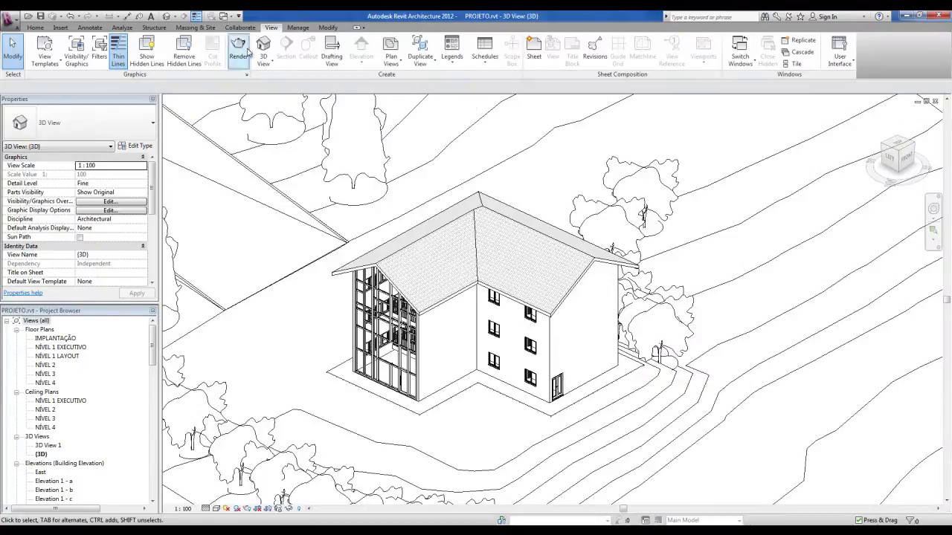
Start a new Schedule/Quantities for the Windows category
click(498, 60)
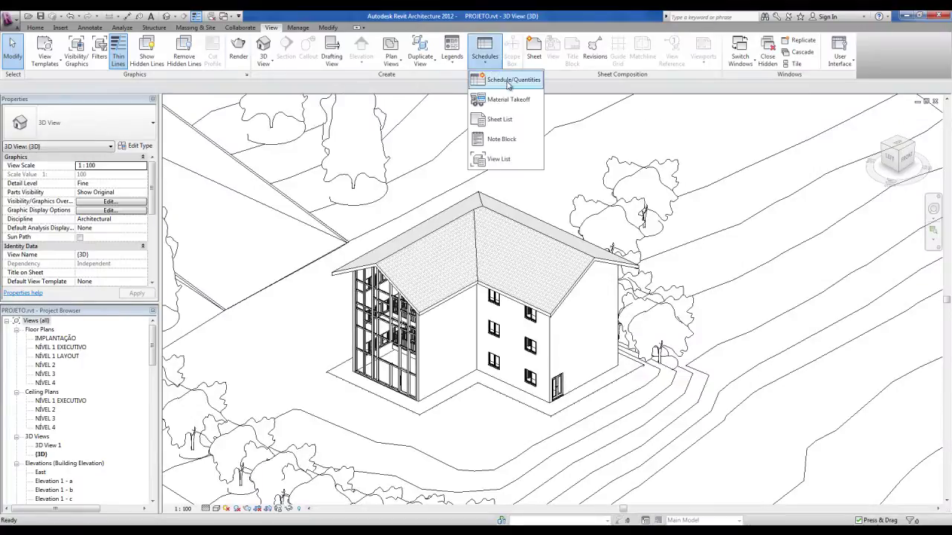
click(510, 81)
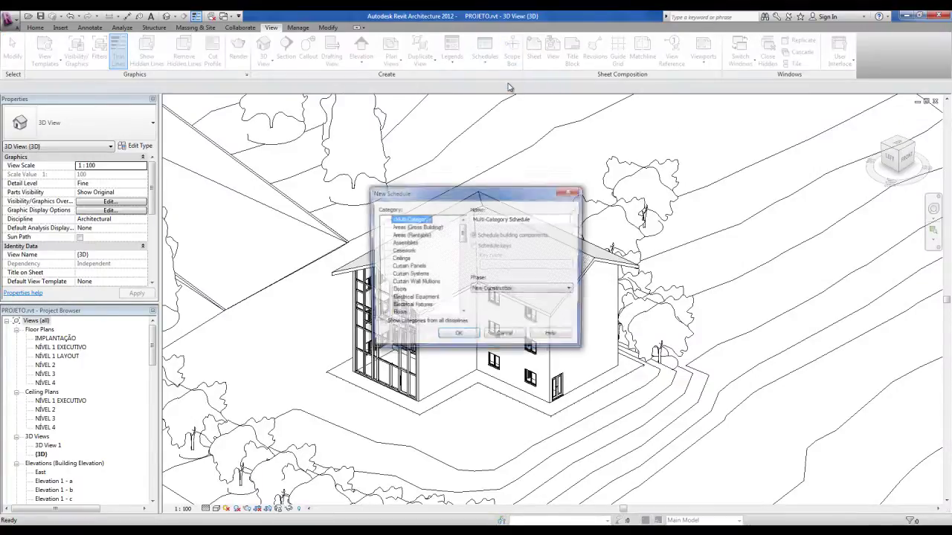
drag(462, 233, 462, 301)
click(401, 306)
click(458, 336)
Add the Model, Count and Description fields to the window schedule
drag(501, 219, 502, 231)
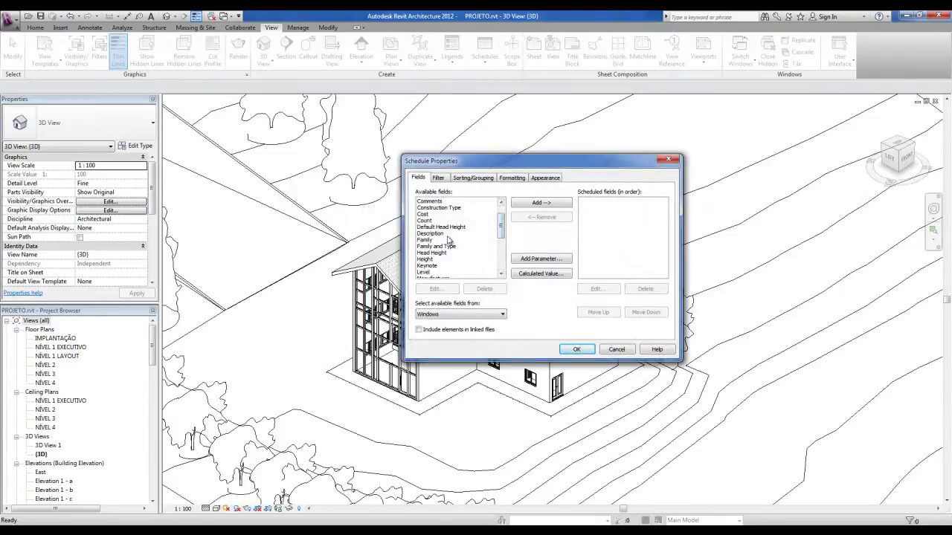
scroll(446, 238, down, 2)
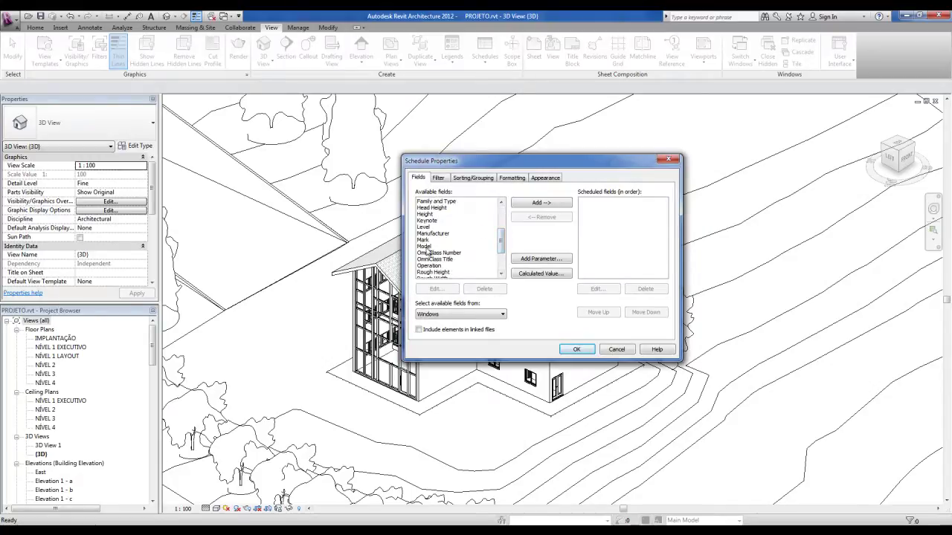
click(425, 247)
double_click(424, 247)
scroll(426, 238, up, 2)
scroll(426, 234, up, 1)
click(427, 228)
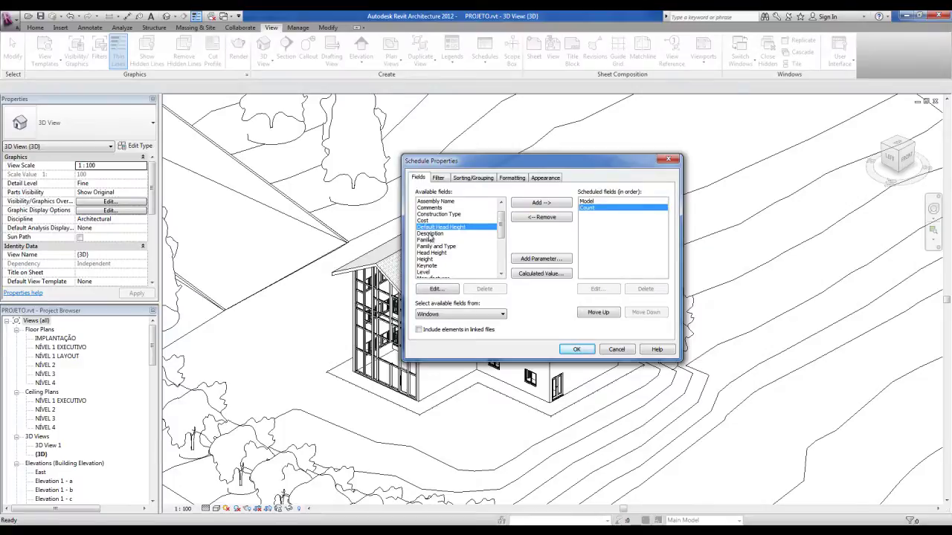
double_click(429, 233)
Add the Width and Height fields and create the Window Schedule
drag(501, 227, 503, 267)
click(427, 275)
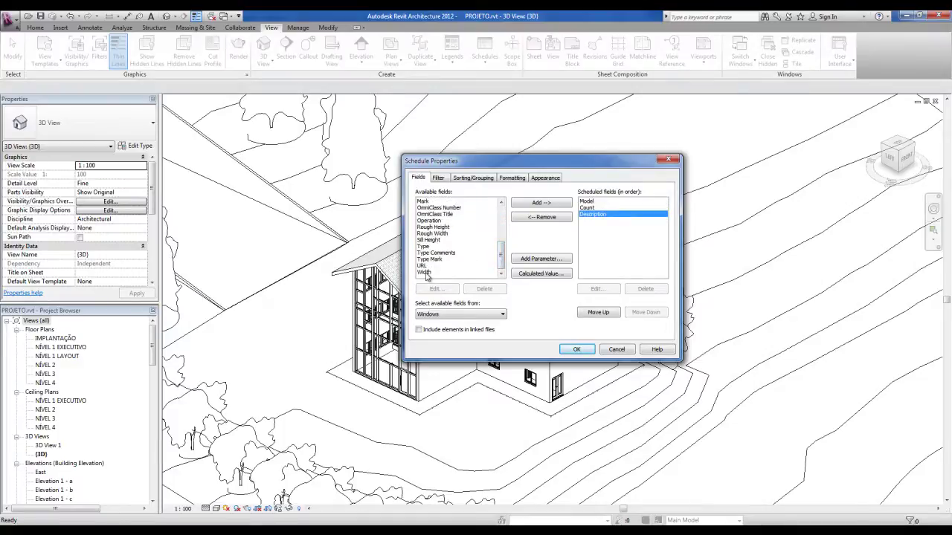
double_click(428, 275)
drag(502, 257, 501, 239)
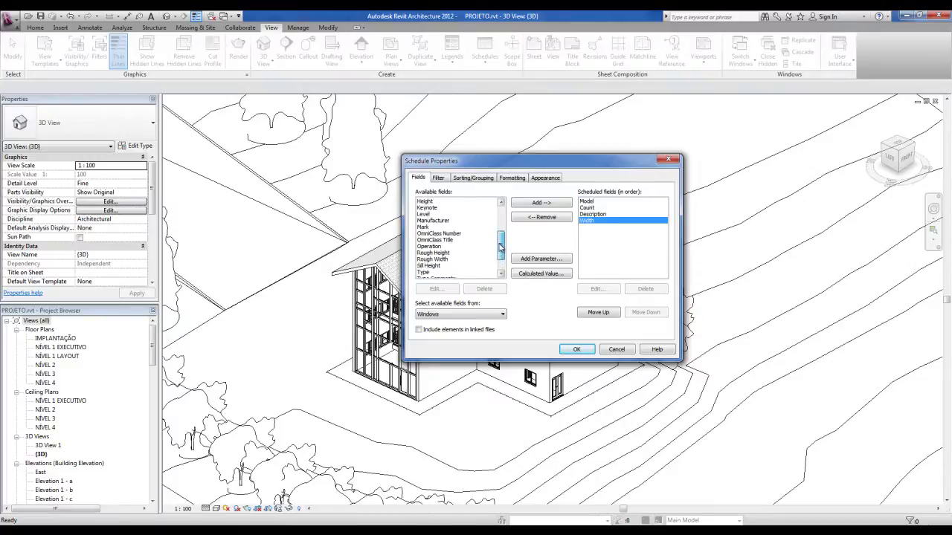
double_click(426, 209)
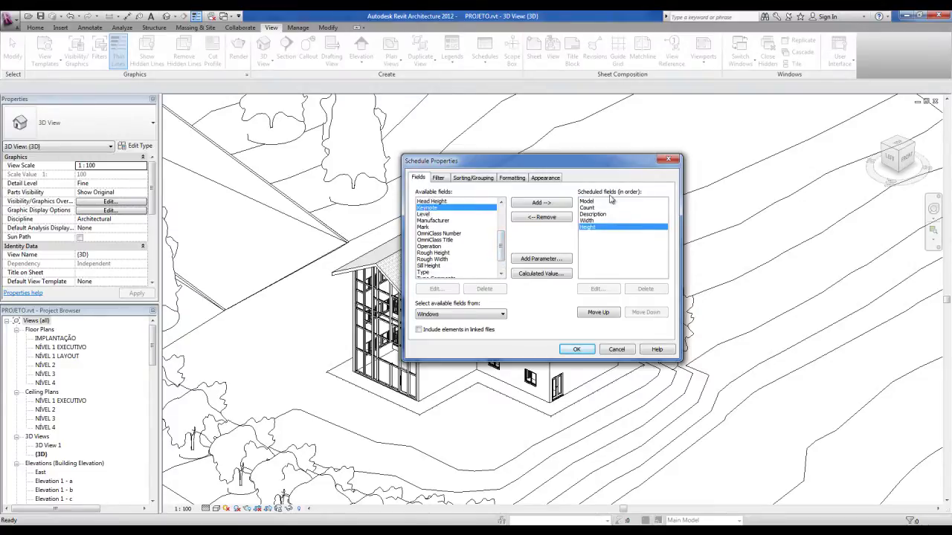
click(577, 349)
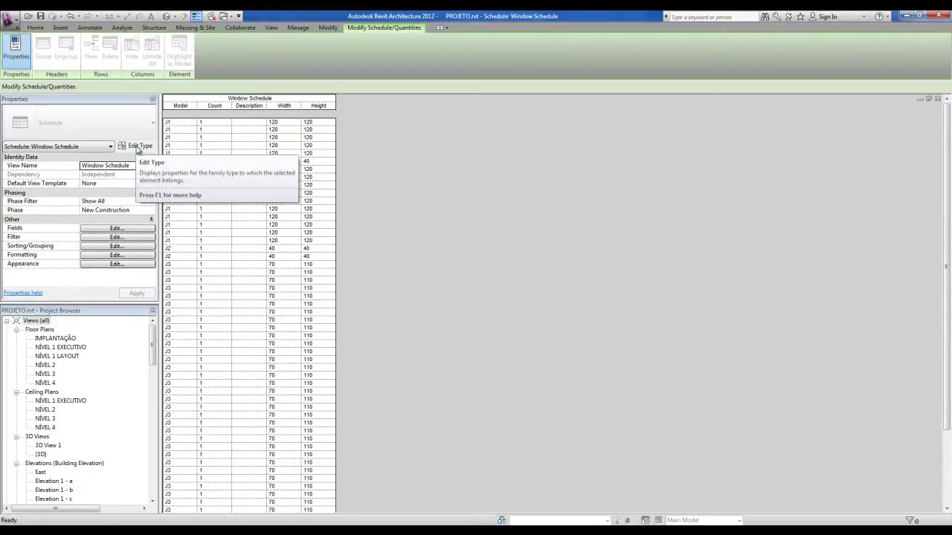
Sort the Window Schedule by Model without itemizing, giving J1 15, J2 3, J3 42
click(112, 246)
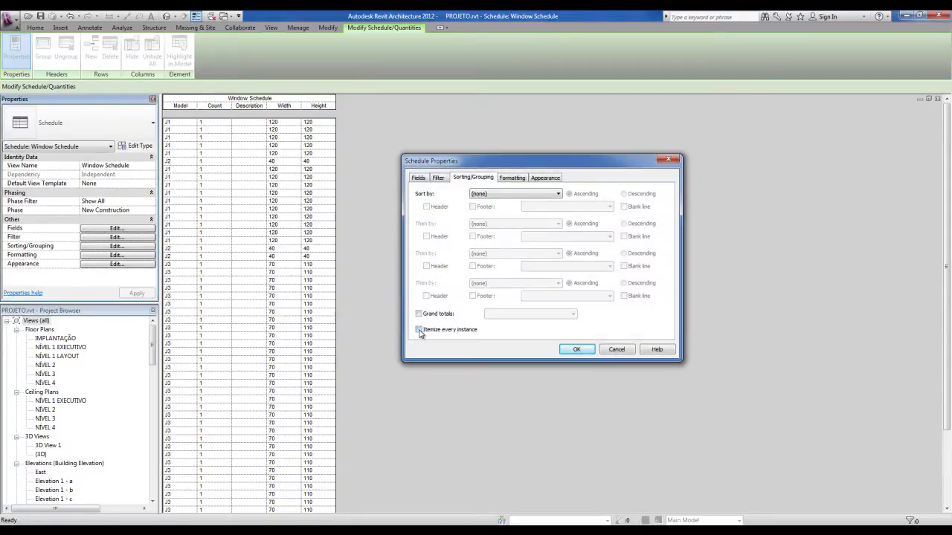
click(492, 193)
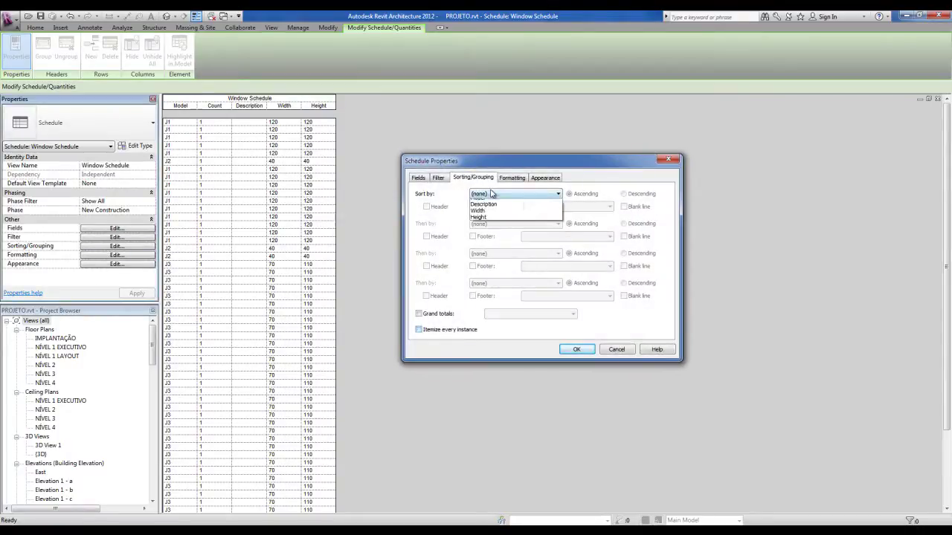
click(491, 209)
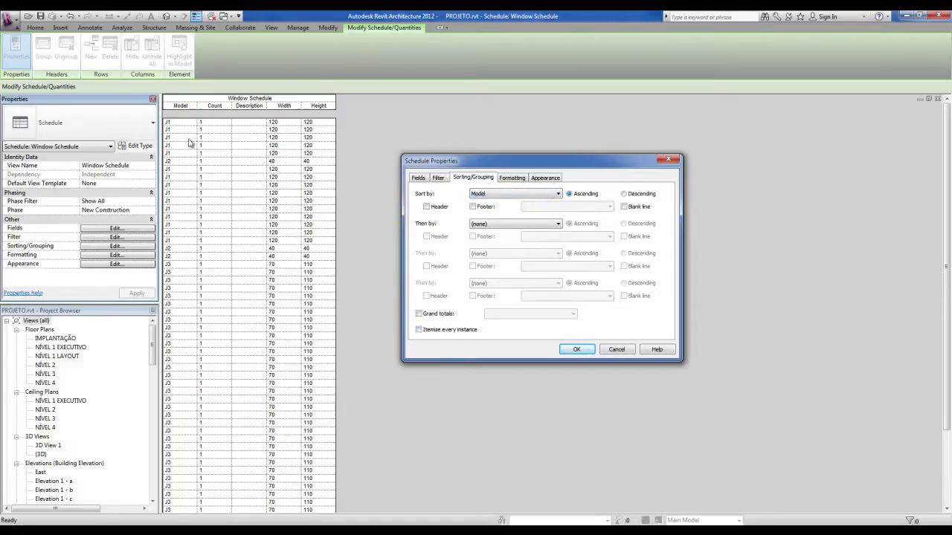
click(576, 349)
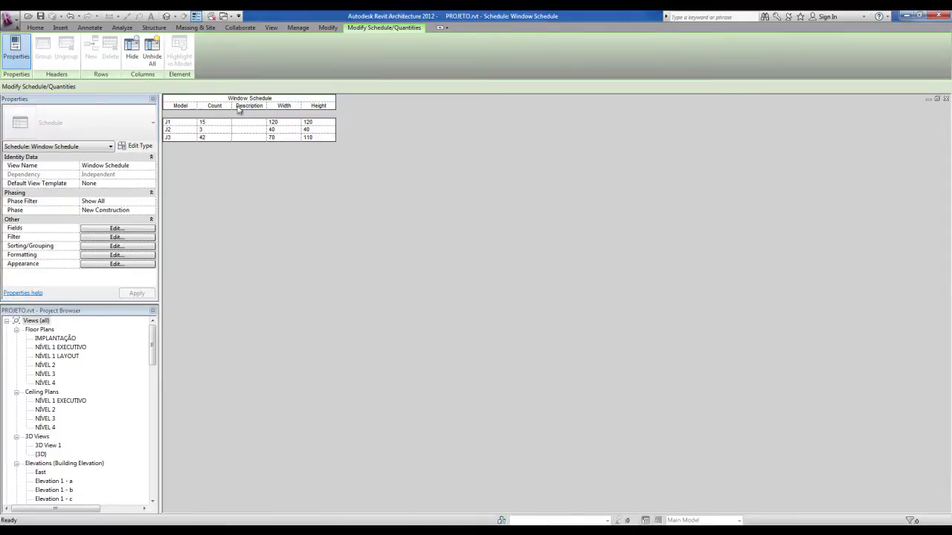
Widen Description and retitle the schedule TABELA DE JANELAS (DIMENSÕES RELATIVAS AO VÃO NA ALVENARIA)
drag(266, 109, 306, 111)
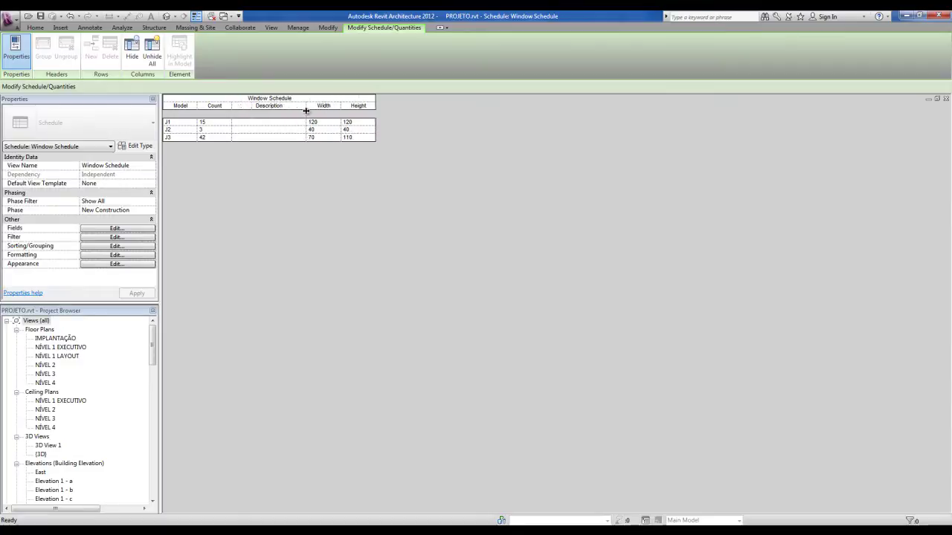
double_click(269, 99)
key(Delete)
text(A D)
text(E ESQUADRIAS)
key(BackSpace)
key(BackSpace)
key(BackSpace)
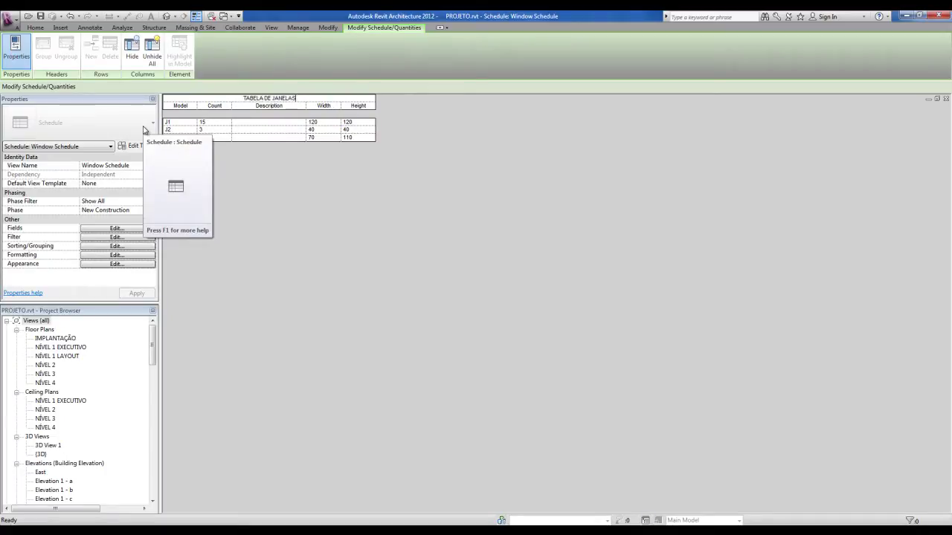
text(ENSÕES RELATIVAS AO VÃO NA ALVENARIA))
key(Return)
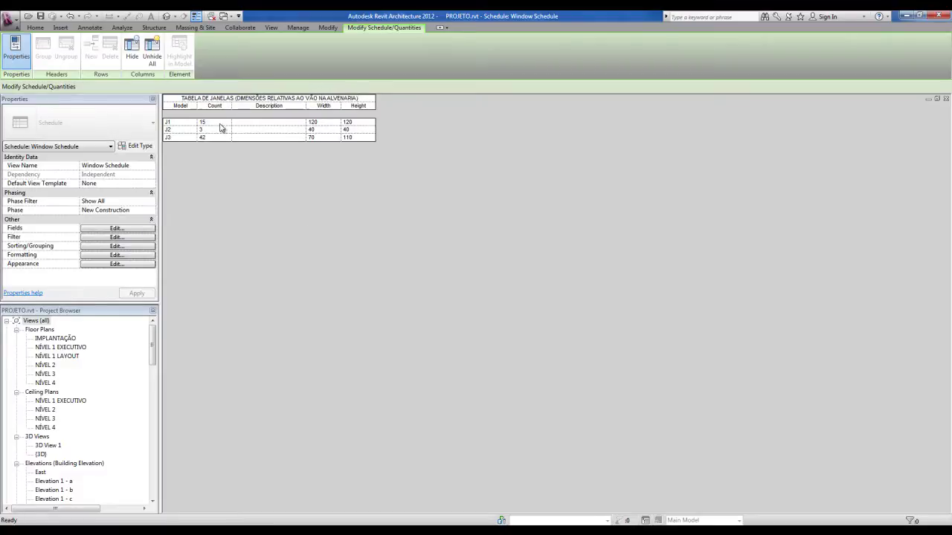
Describe J1 as DE ALUMÍNIO - DE CORRER and start J2's description
click(264, 123)
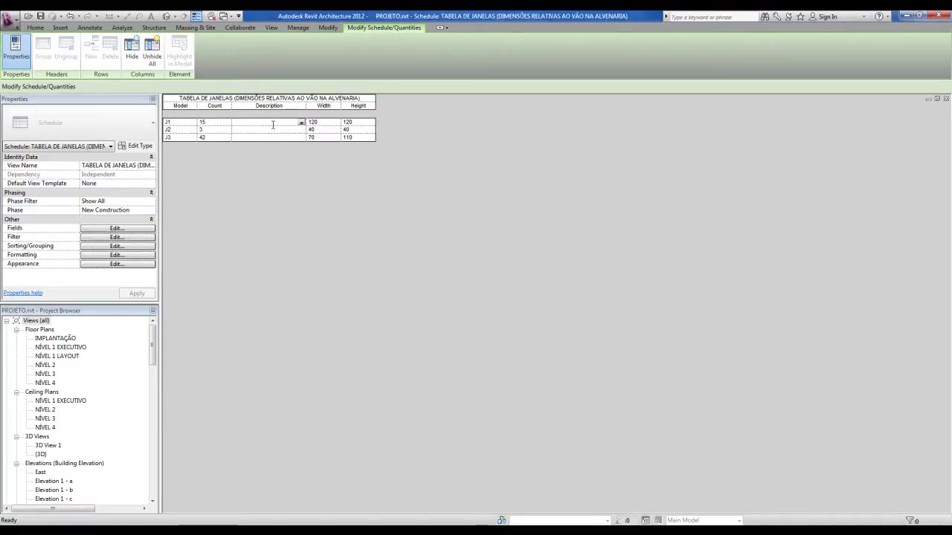
text(AE ALUMINIO - D)
text(E CORRER)
click(295, 130)
text(MA)
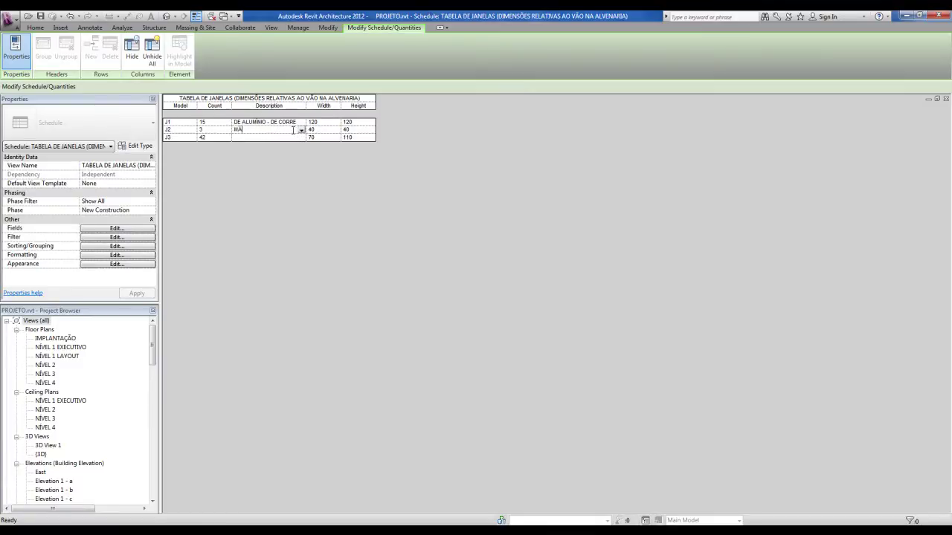
text(R.)
key(shift+Tab)
key(shift+Tab)
text(DE)
key(Escape)
Describe J2 and J3 as DE ALUMÍNIO - MÁR. AR. and widen the Description column
click(252, 130)
text(DE ALUMÍNIO -)
click(261, 137)
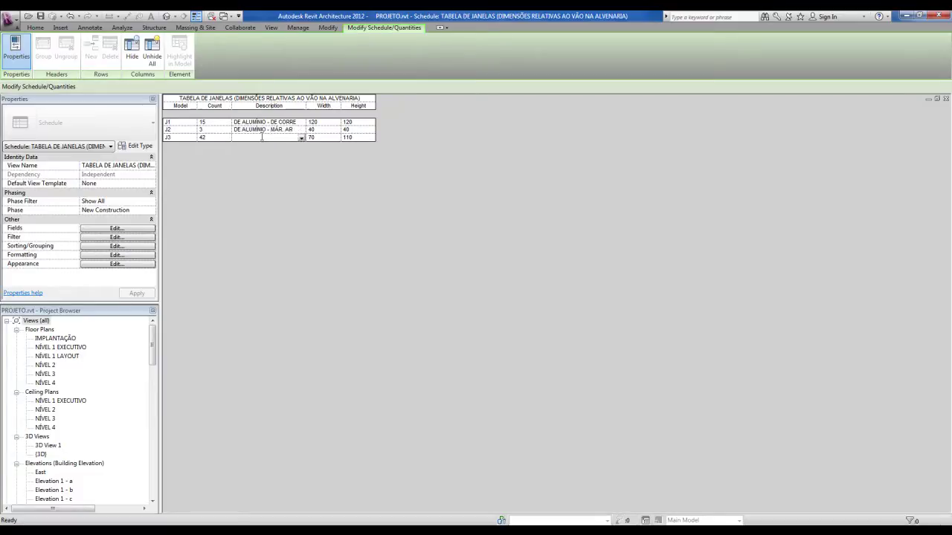
click(301, 138)
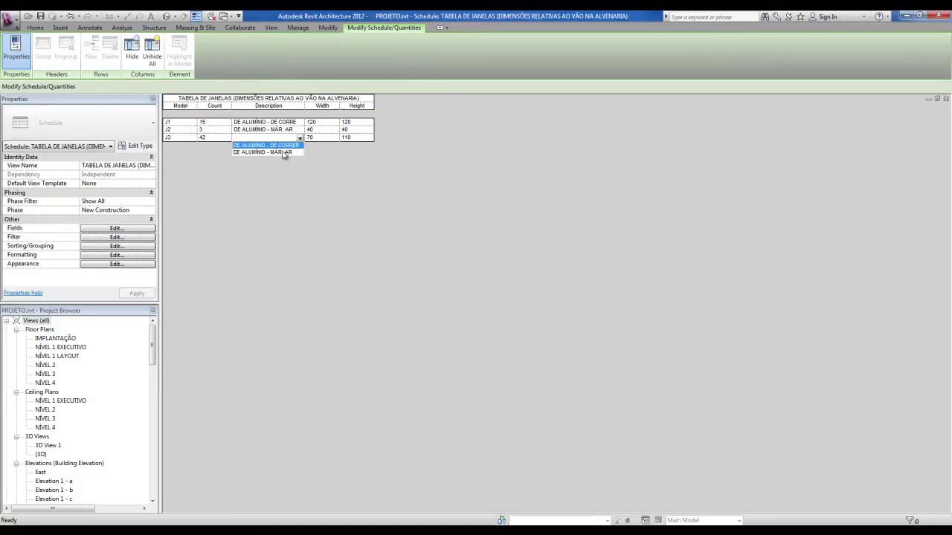
click(283, 153)
drag(304, 106, 310, 107)
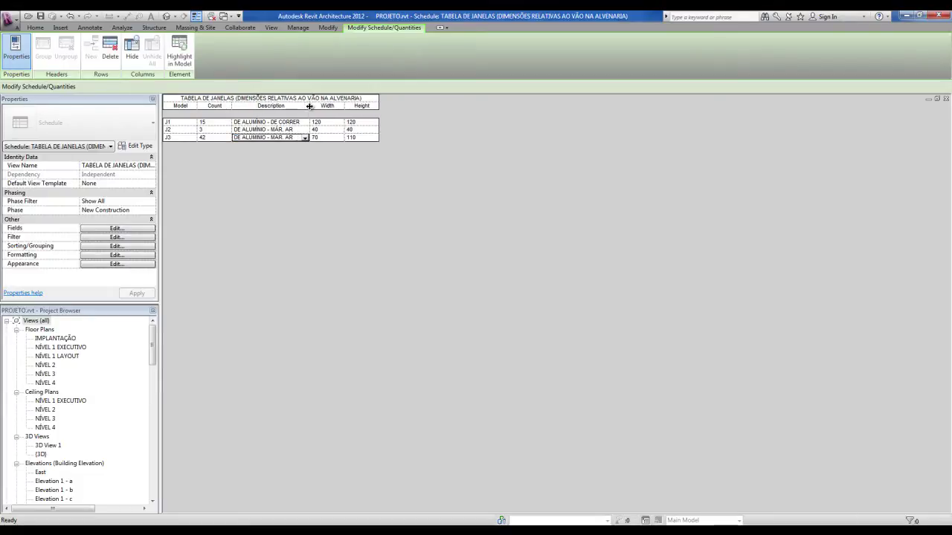
Rename the Model, Count and Description headers to REF., QTDE. and DESCRIÇÃO
click(181, 108)
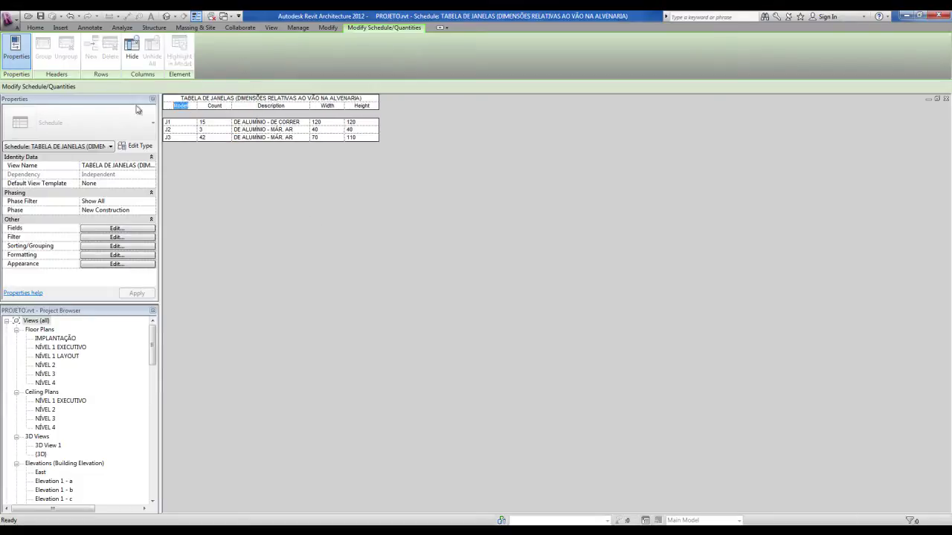
text(REF)
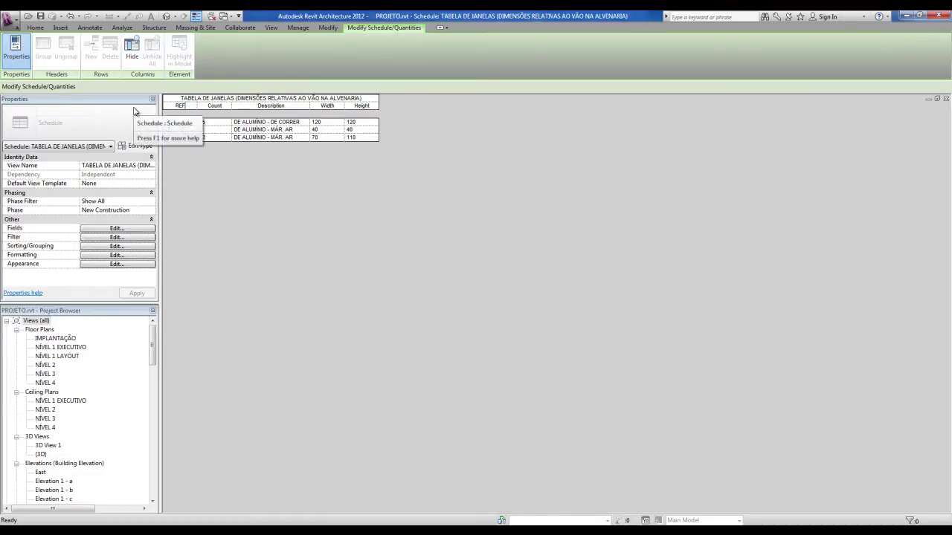
text(.)
click(230, 108)
double_click(228, 107)
text(Q)
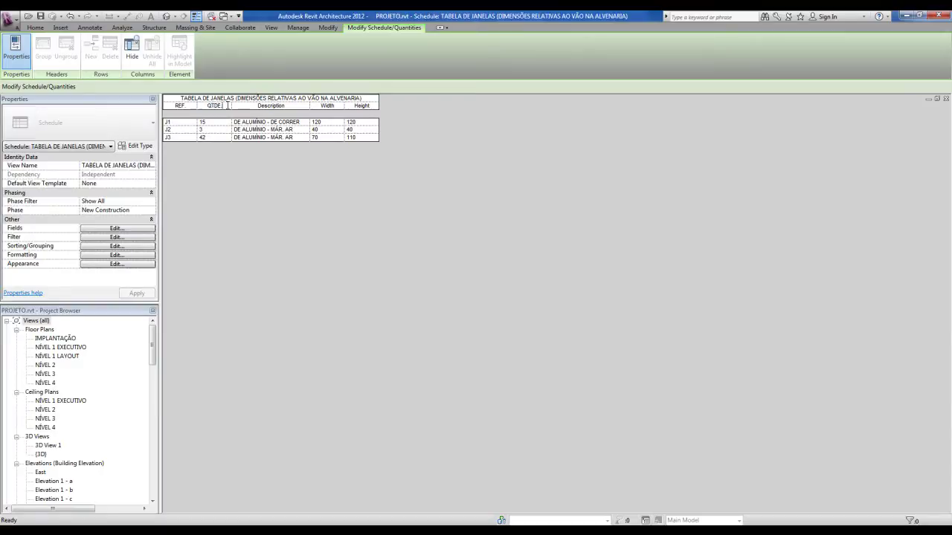
click(300, 109)
double_click(300, 109)
text(DESCRI)
text(ÇÃO)
Rename the Width and Height headers to BASE and ALTURA, then select the J3 count of 42
click(330, 106)
double_click(330, 106)
text(BASE)
key(Tab)
text(ALTUR)
text(A)
key(Return)
click(213, 123)
click(214, 139)
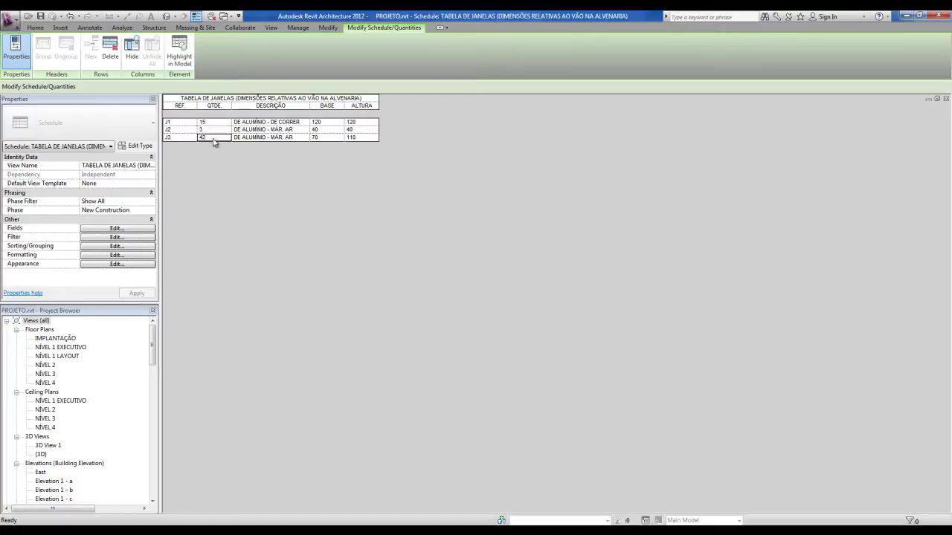
Switch to the default 3D view and orbit to a lower, side-on view of the house
click(167, 16)
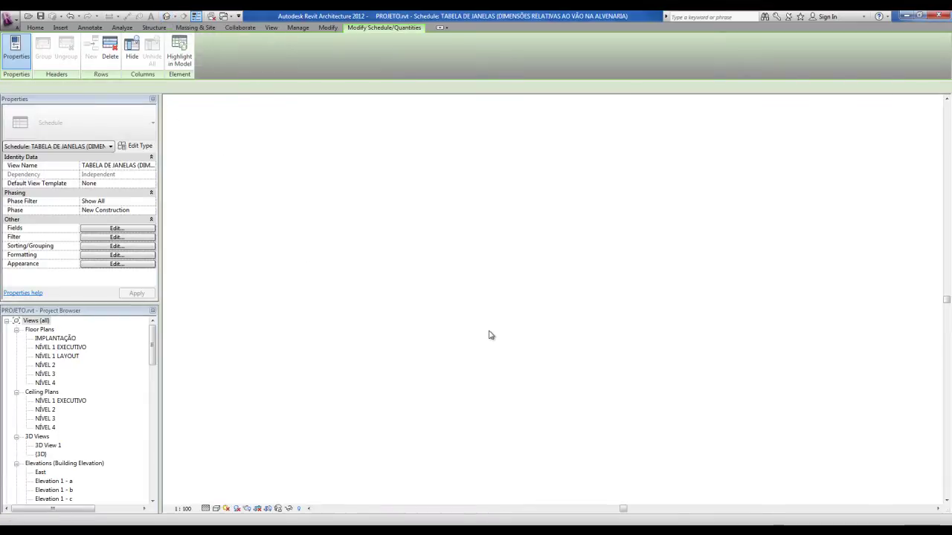
shift+middle_drag(495, 425, 495, 426)
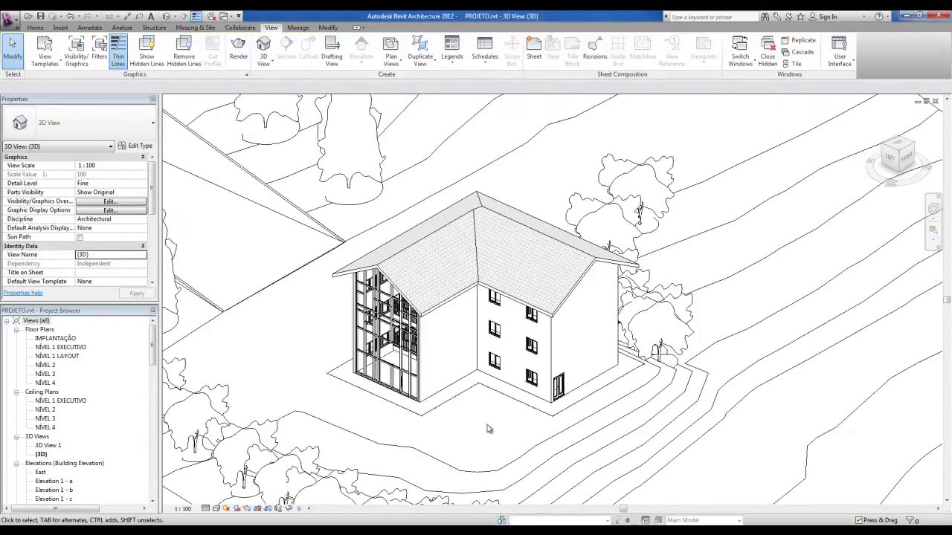
mouse_move(488, 429)
shift+middle_down()
mouse_move(607, 329)
mouse_move(462, 438)
shift+middle_up()
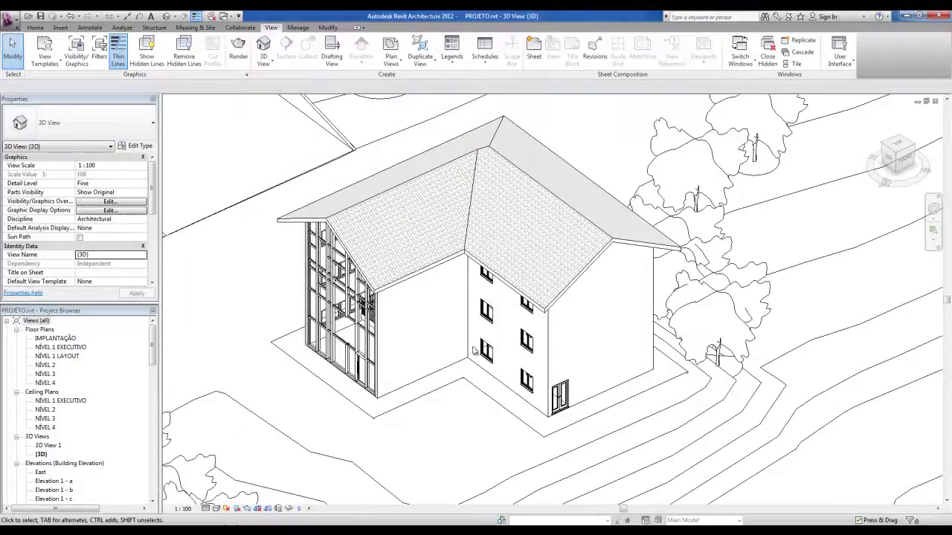
shift+middle_drag(462, 406, 466, 419)
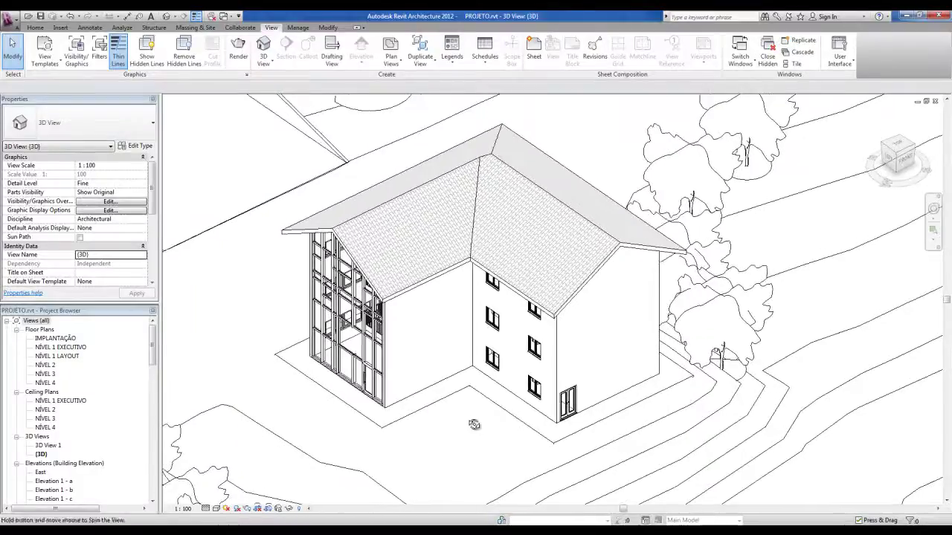